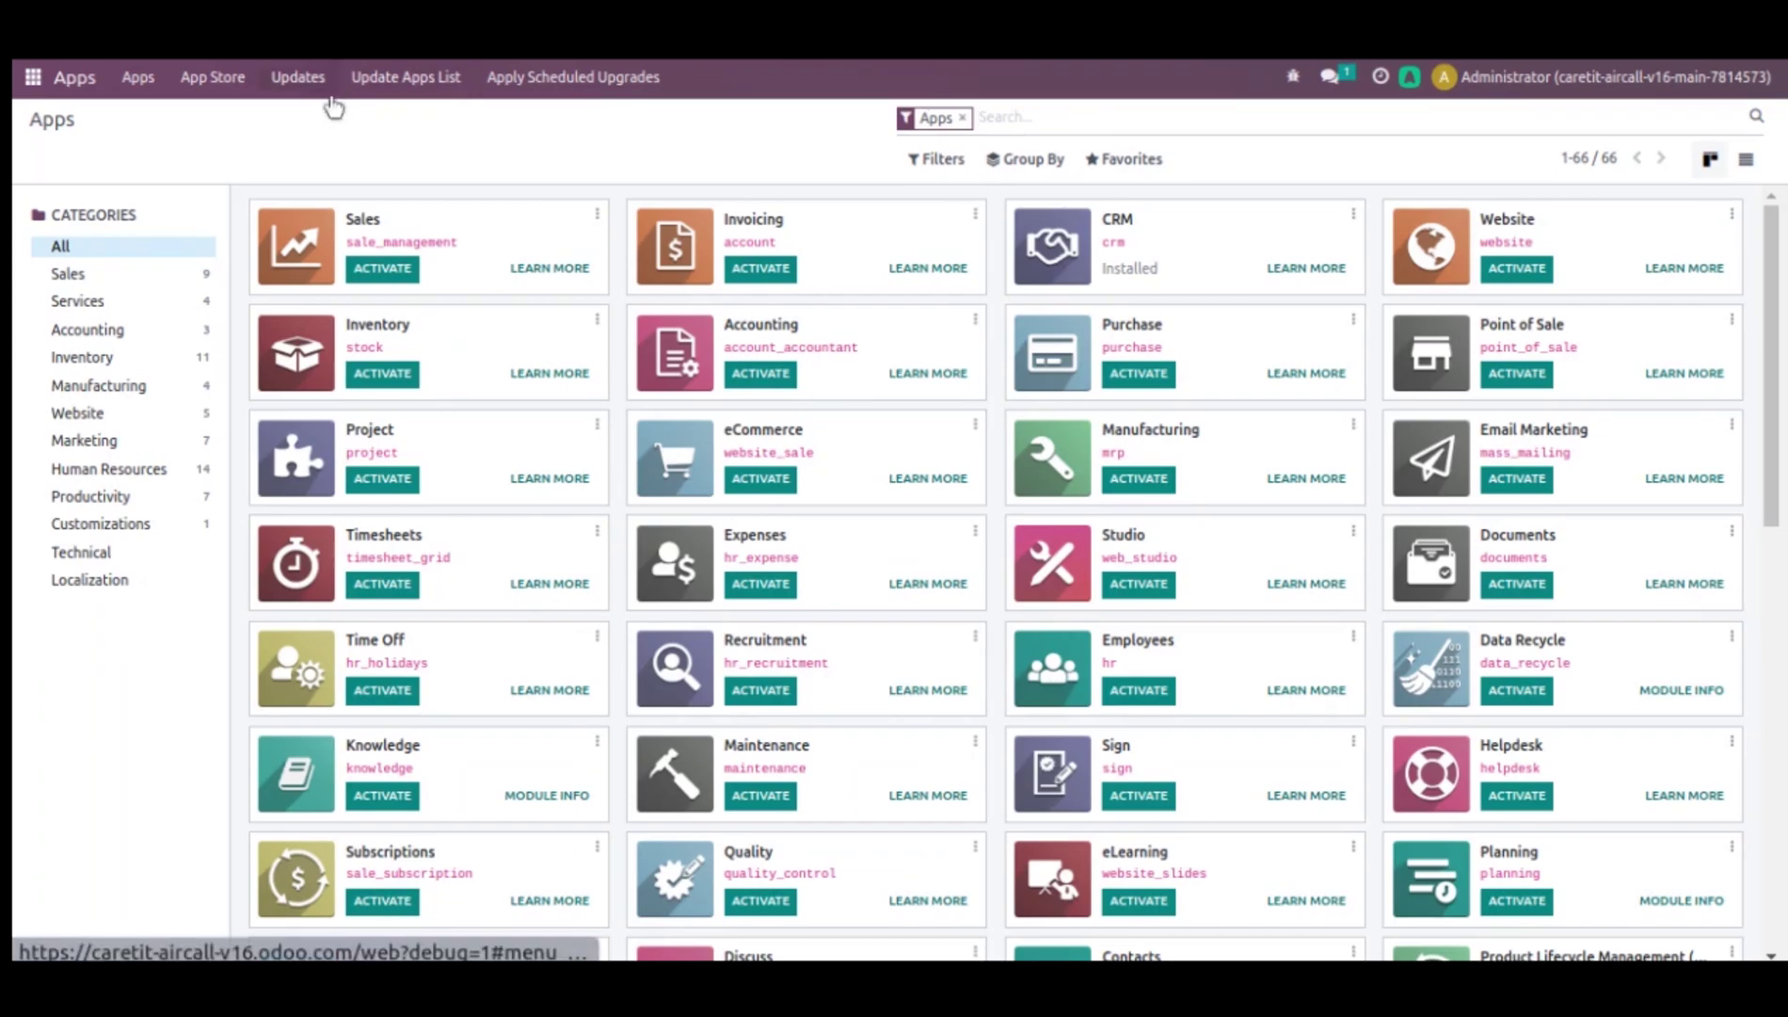
- Refresh the apps list and search all modules for 'aircall'
{"action": "left_click", "coordinate": [412, 81]}
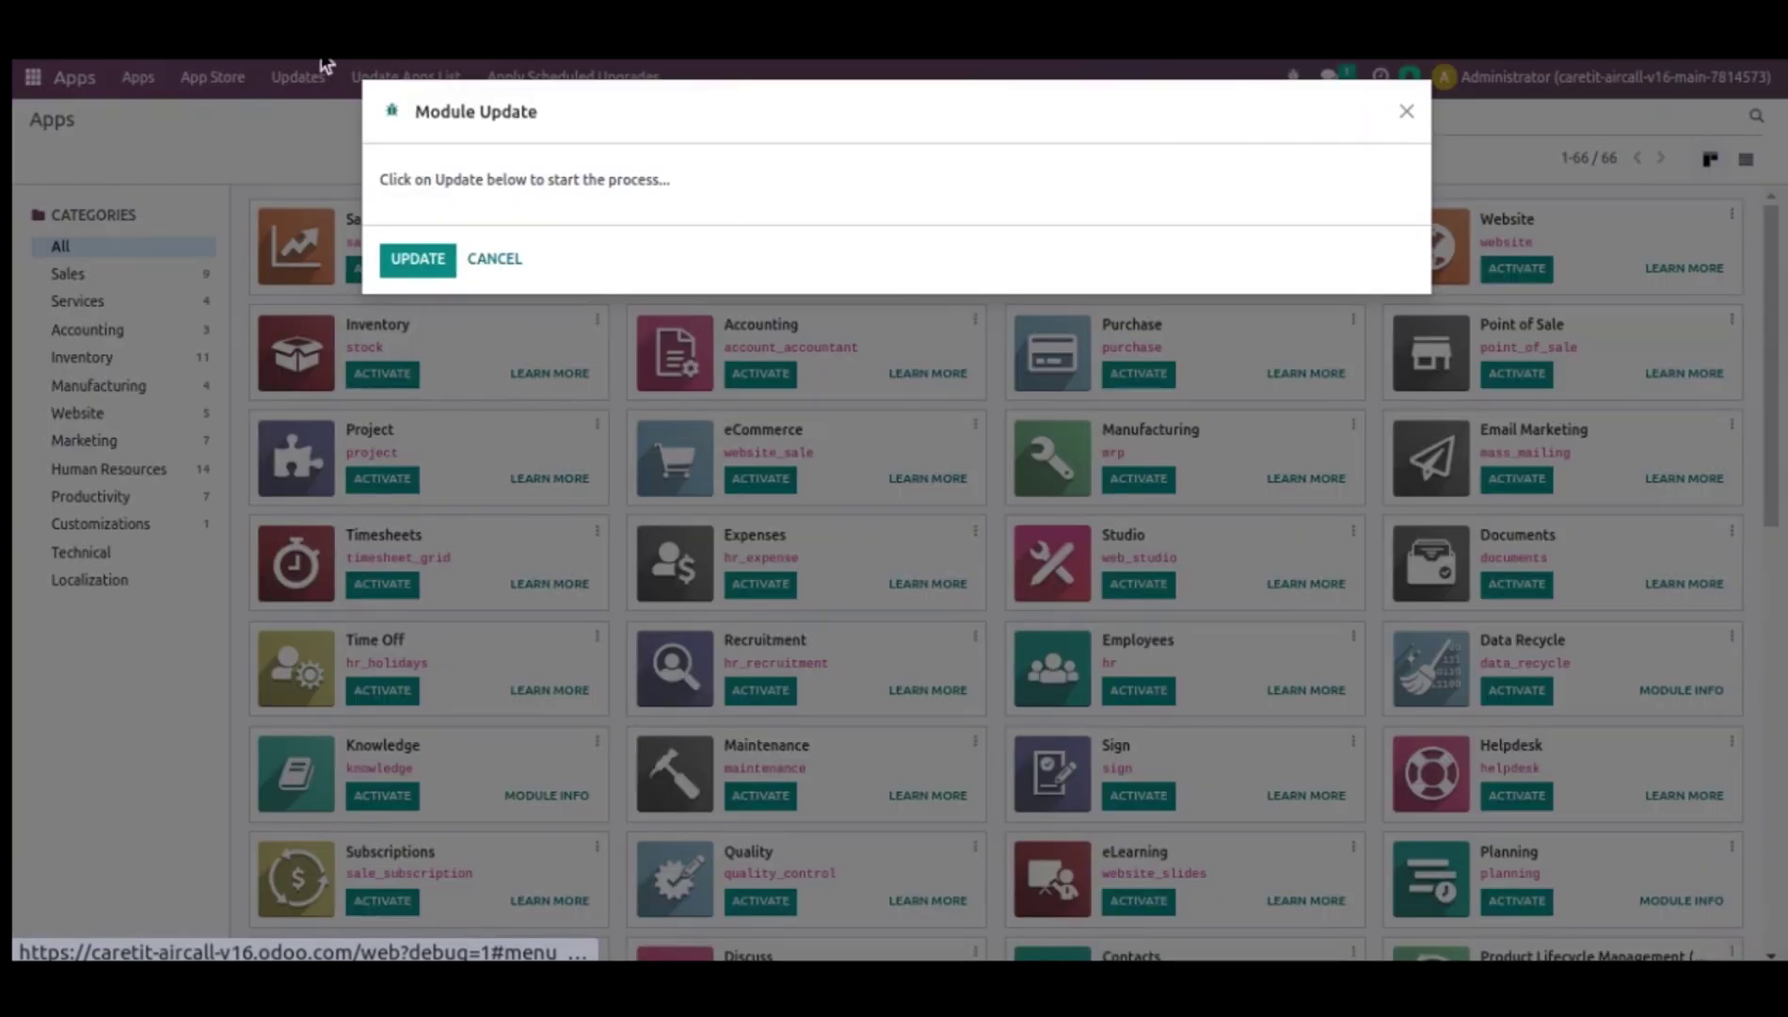
{"action": "left_click", "coordinate": [439, 256]}
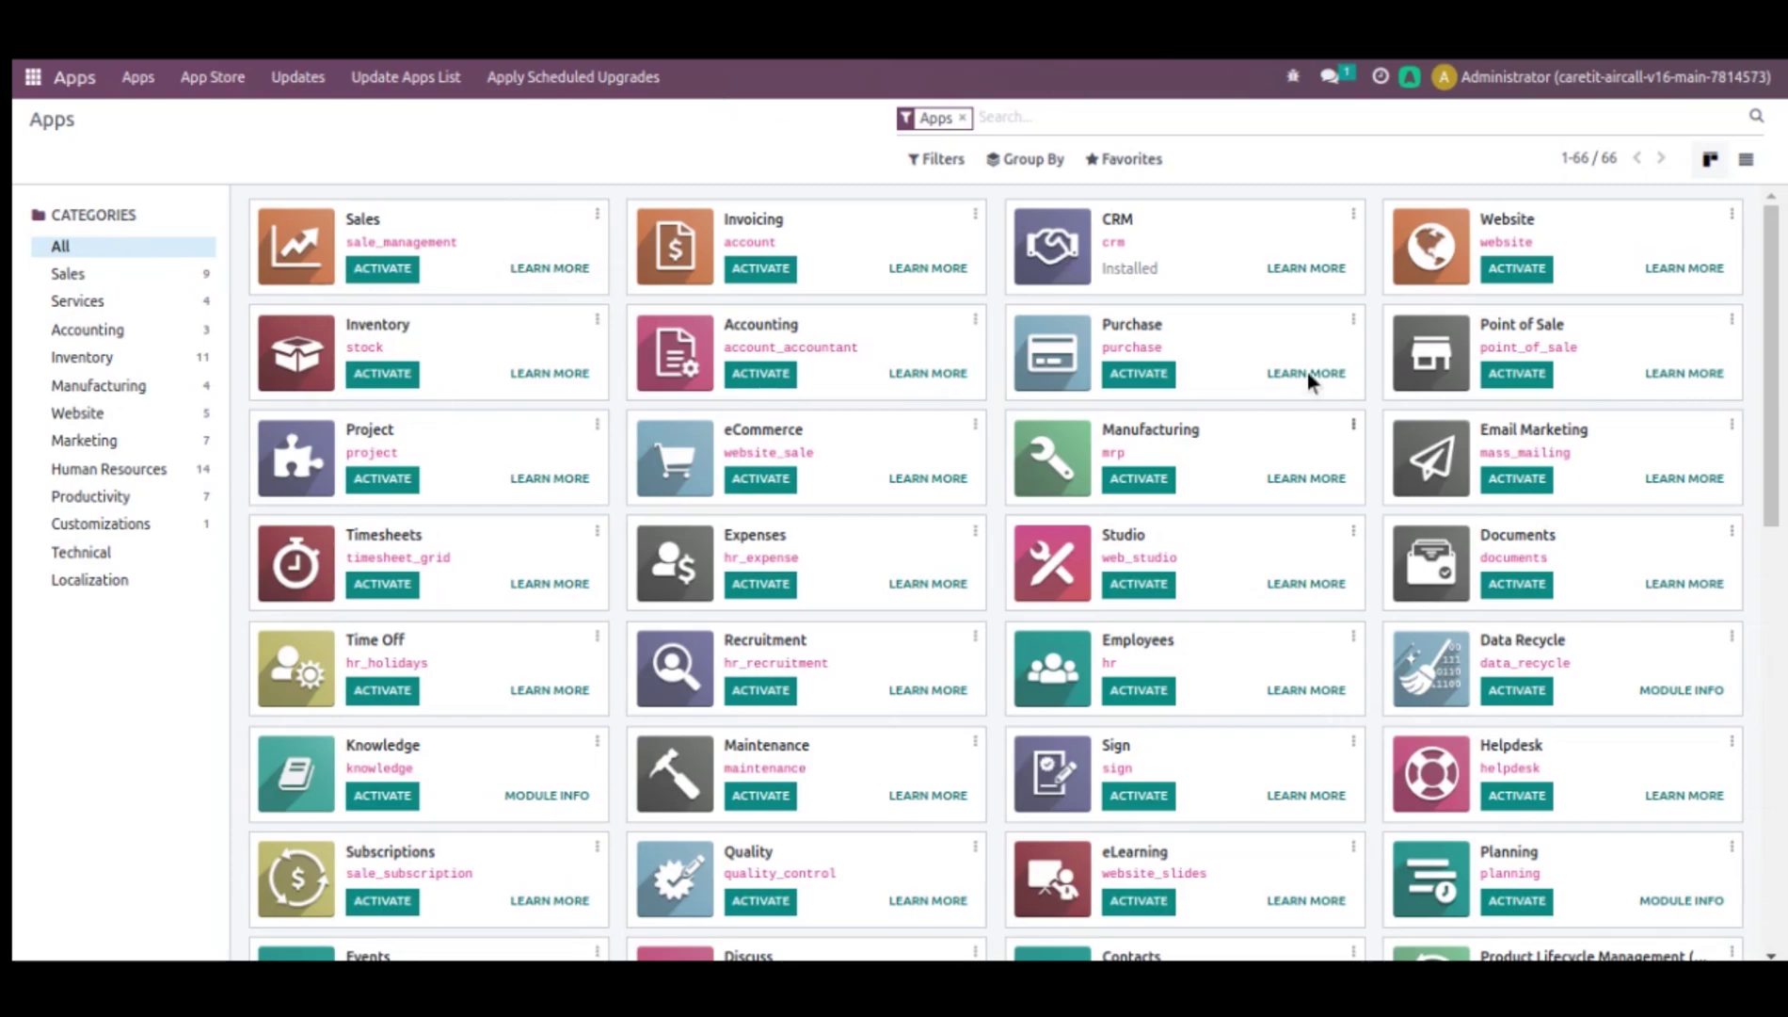
{"action": "left_click", "coordinate": [962, 119]}
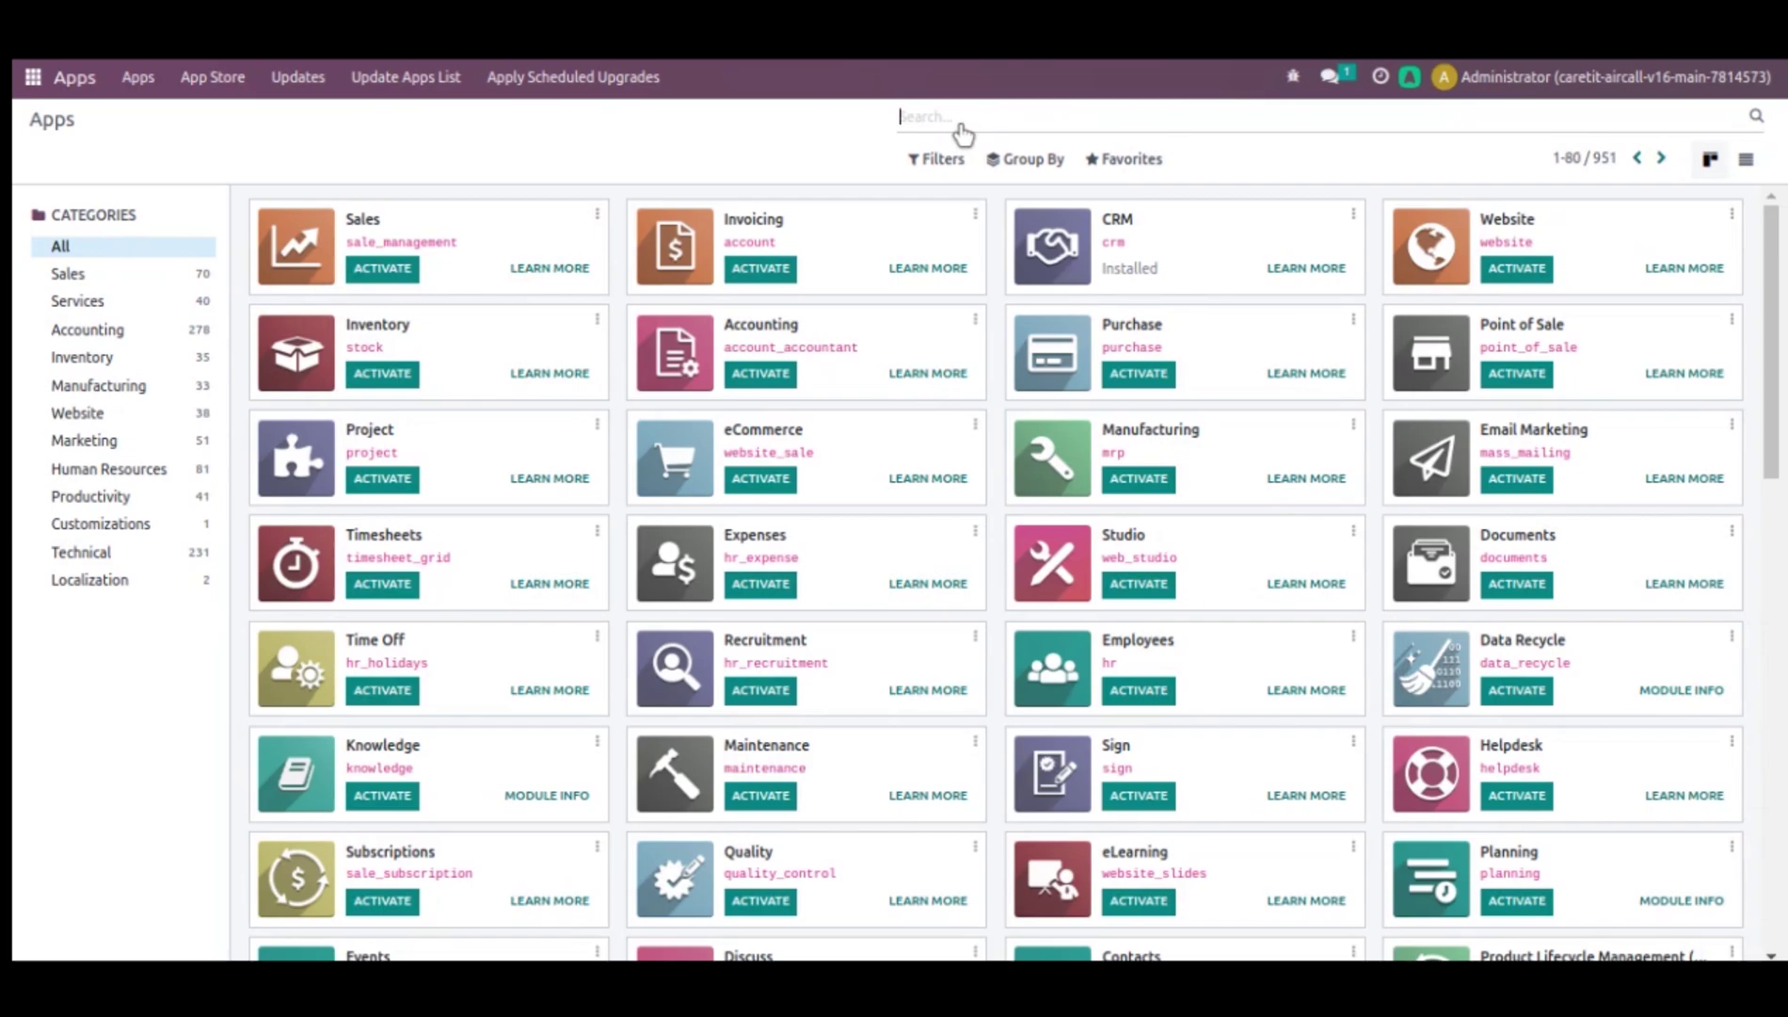
{"action": "type", "text": "aircall"}
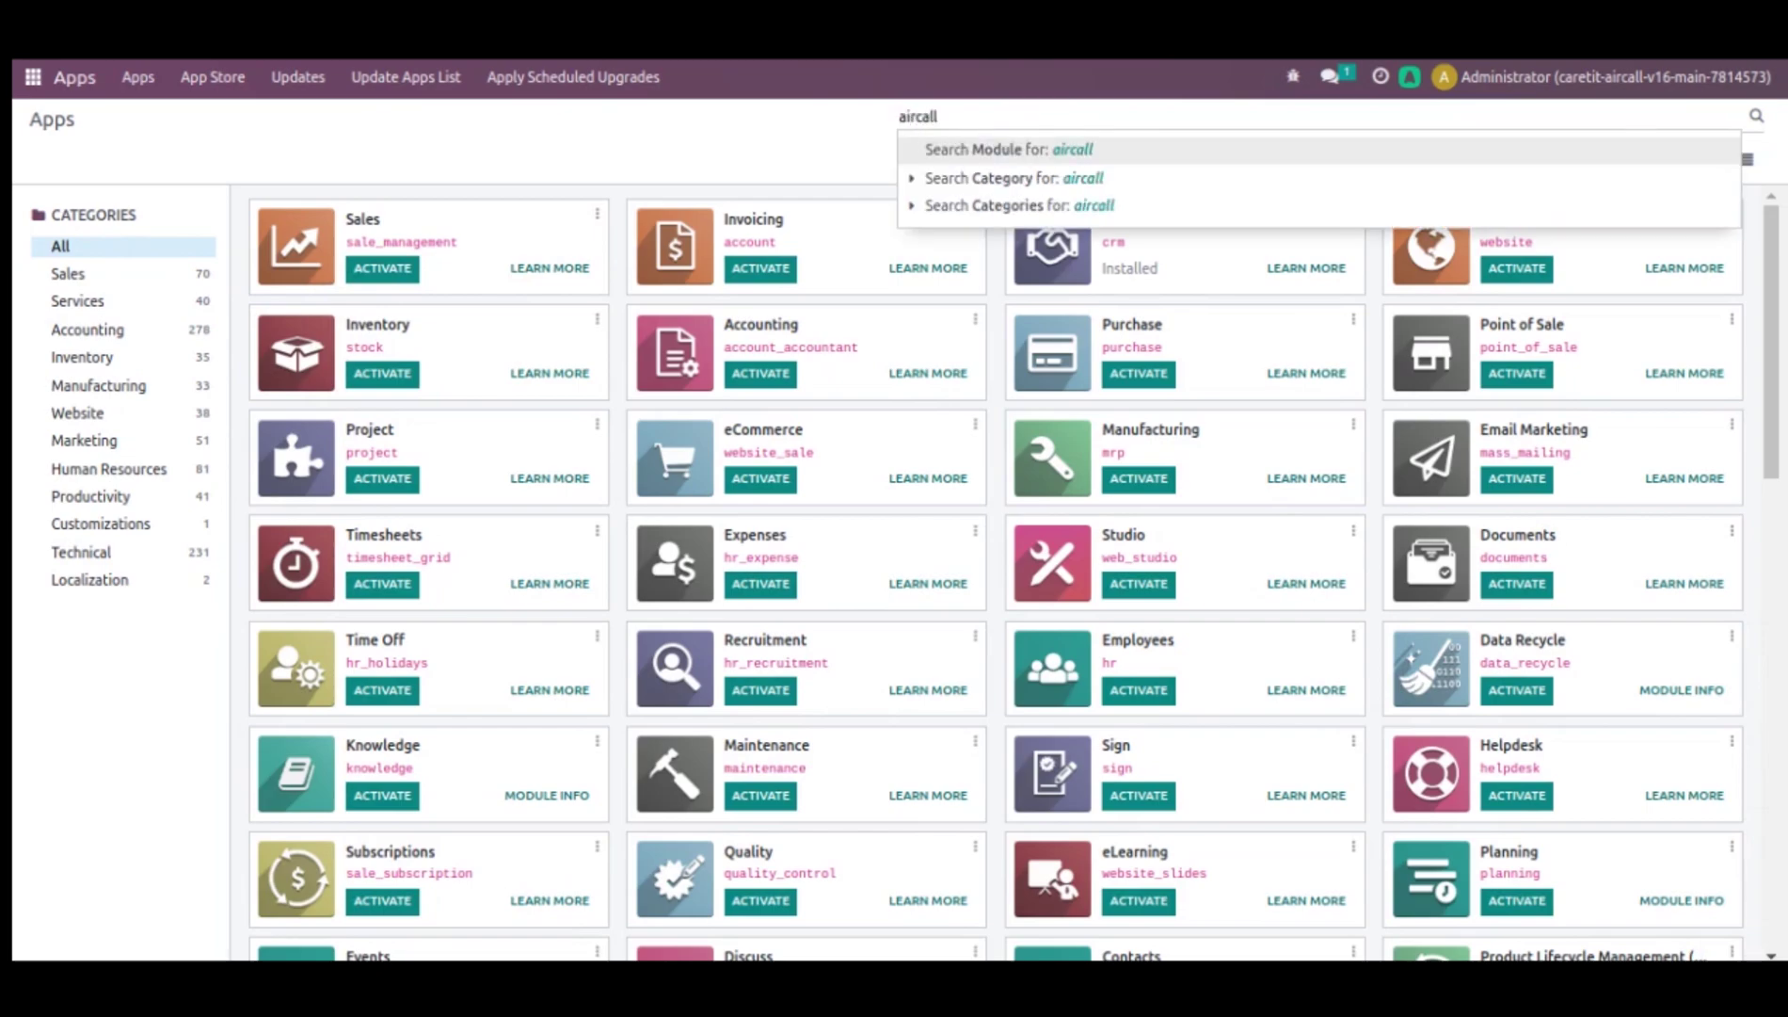
{"action": "key", "text": "Return"}
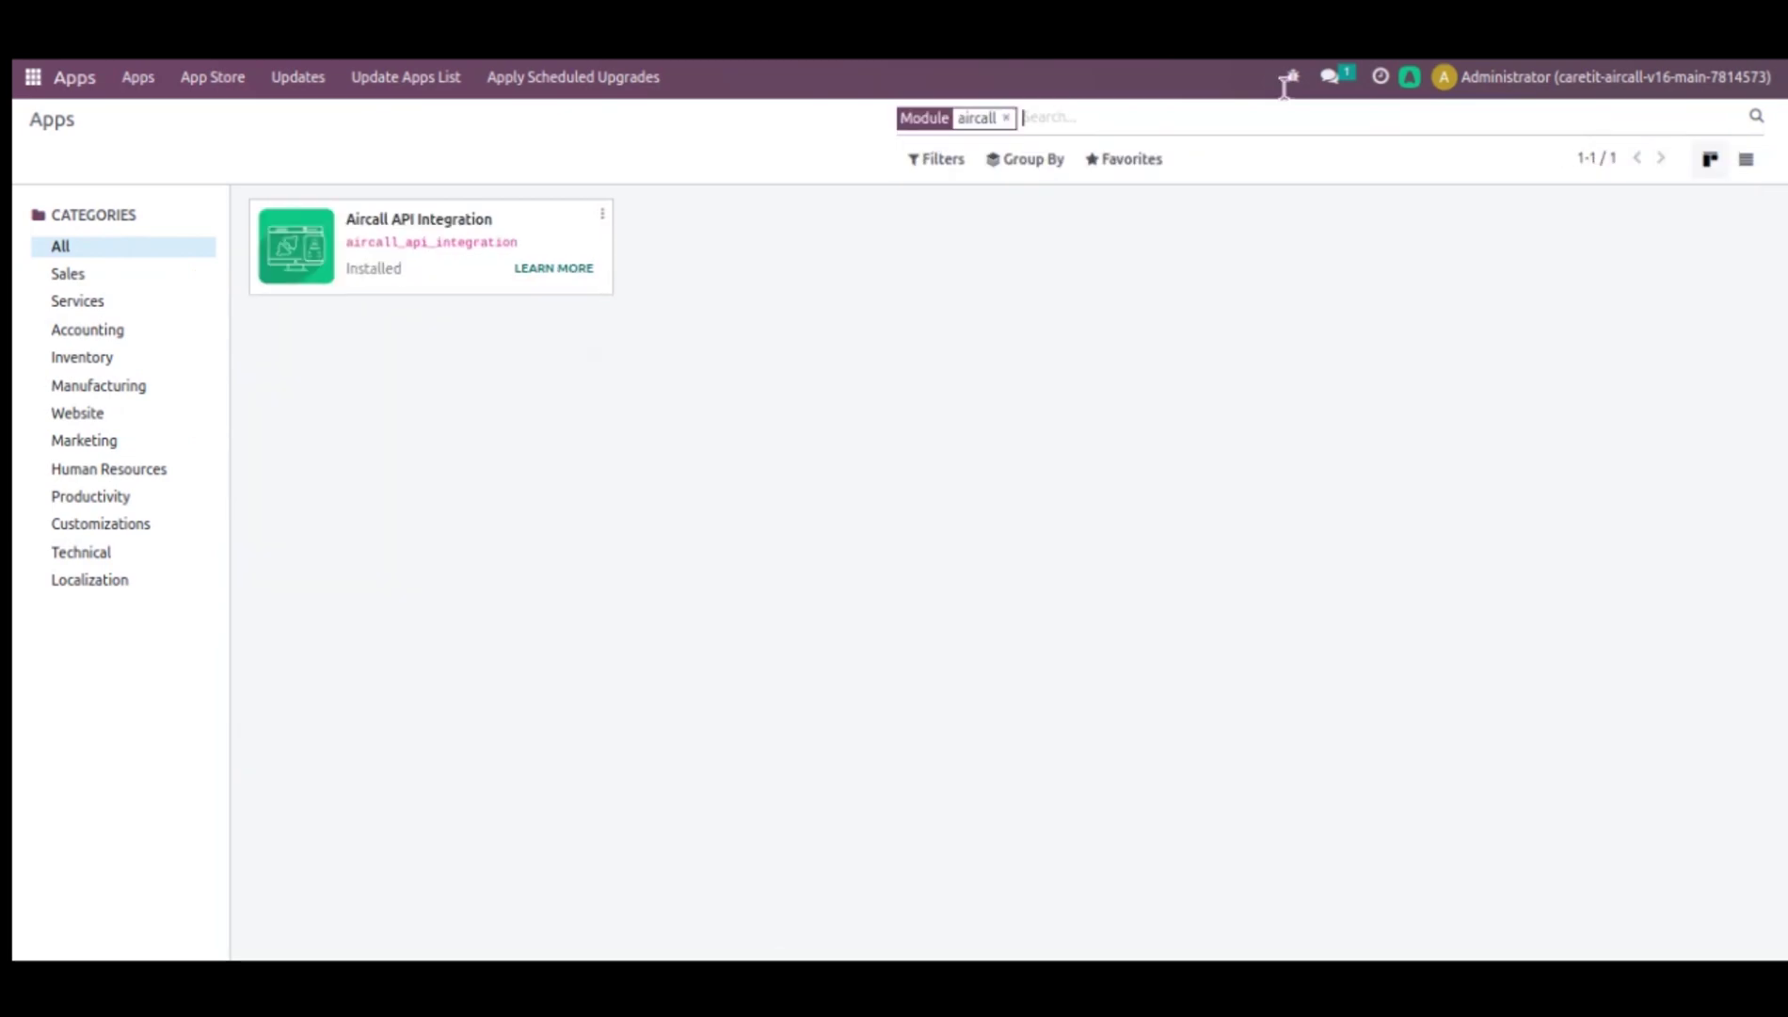
- View the Aircall API Integration Module Info page (CRM, version 16.0.0.1) and scroll its description
{"action": "left_click", "coordinate": [600, 219]}
{"action": "left_click", "coordinate": [581, 252]}
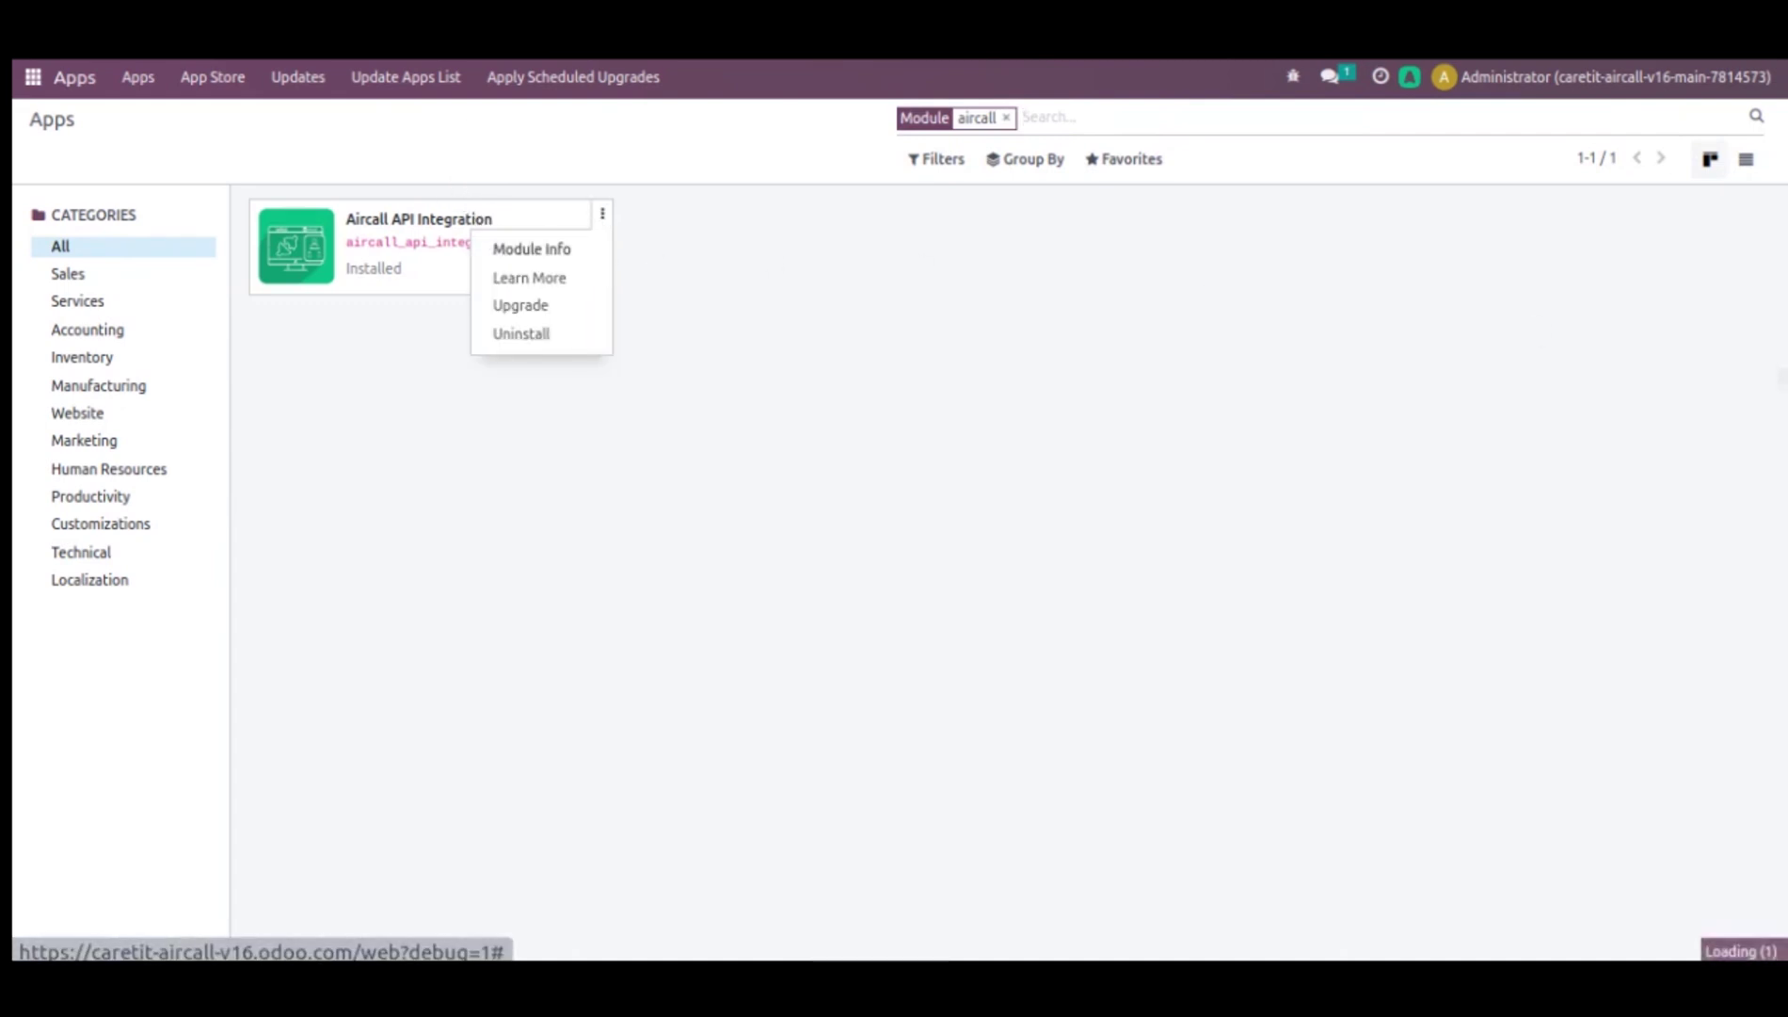
{"action": "left_click", "coordinate": [541, 252]}
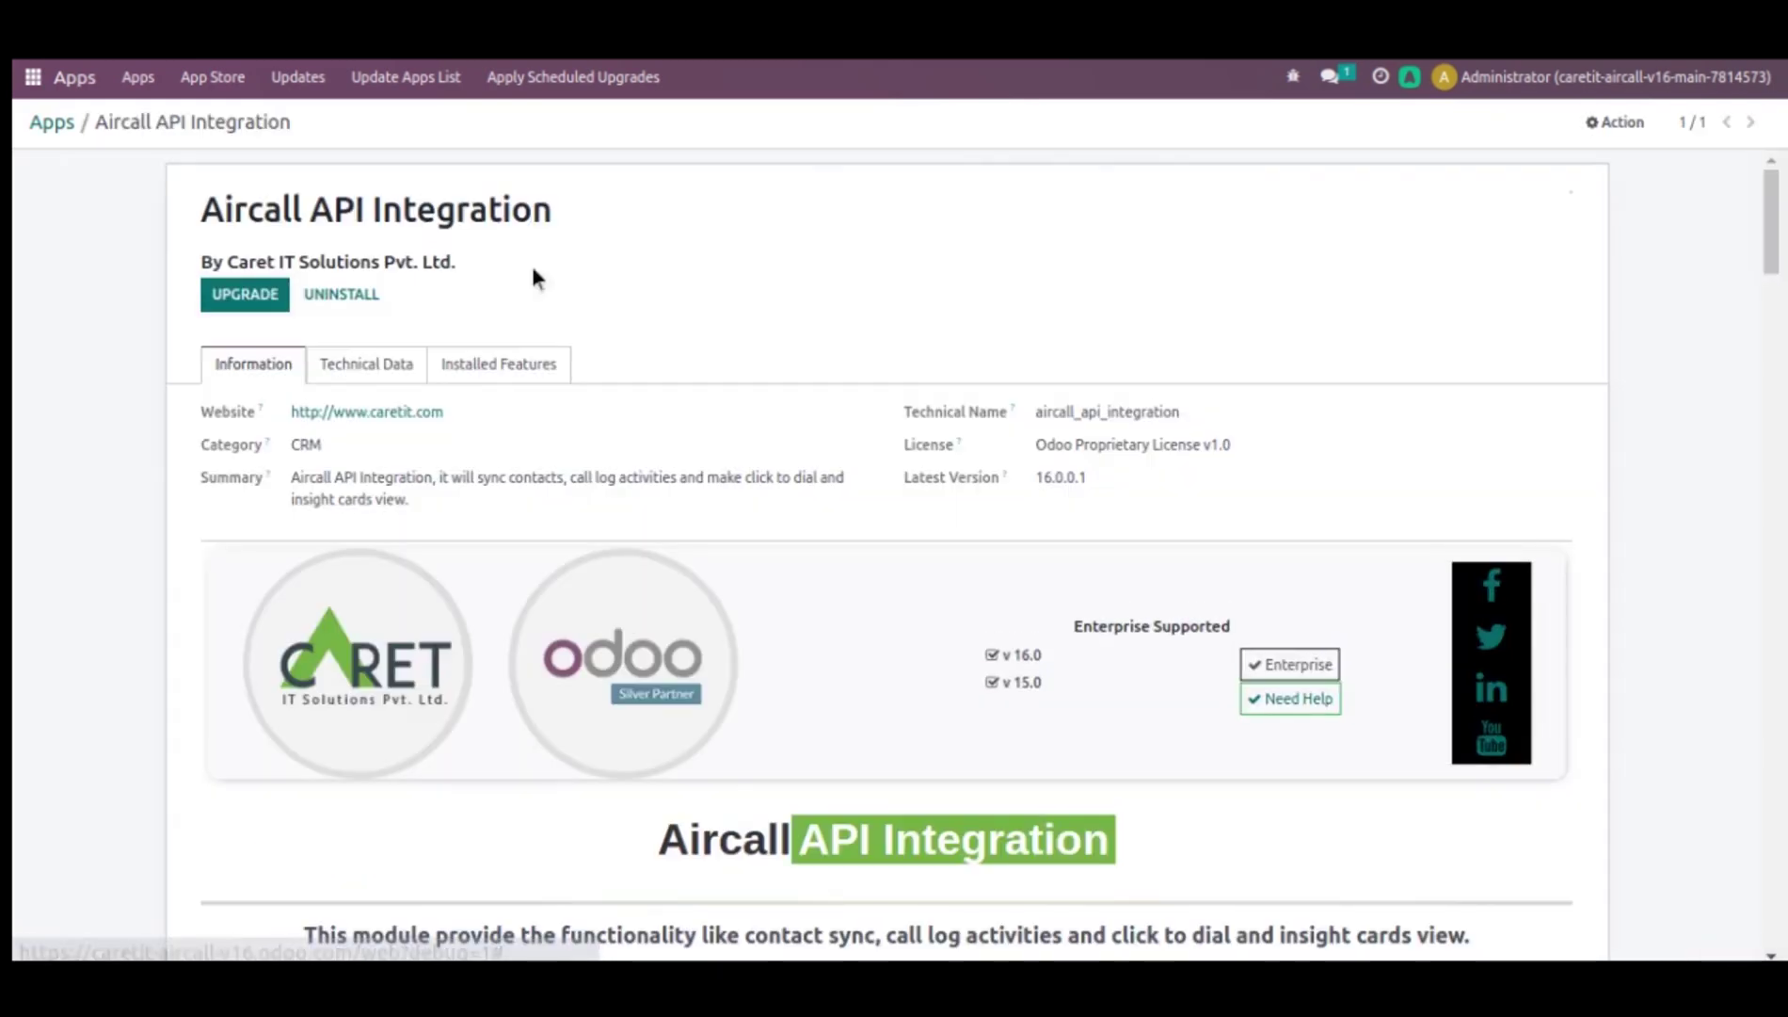
{"action": "scroll", "coordinate": [1169, 583], "scroll_direction": "down", "scroll_amount": 2}
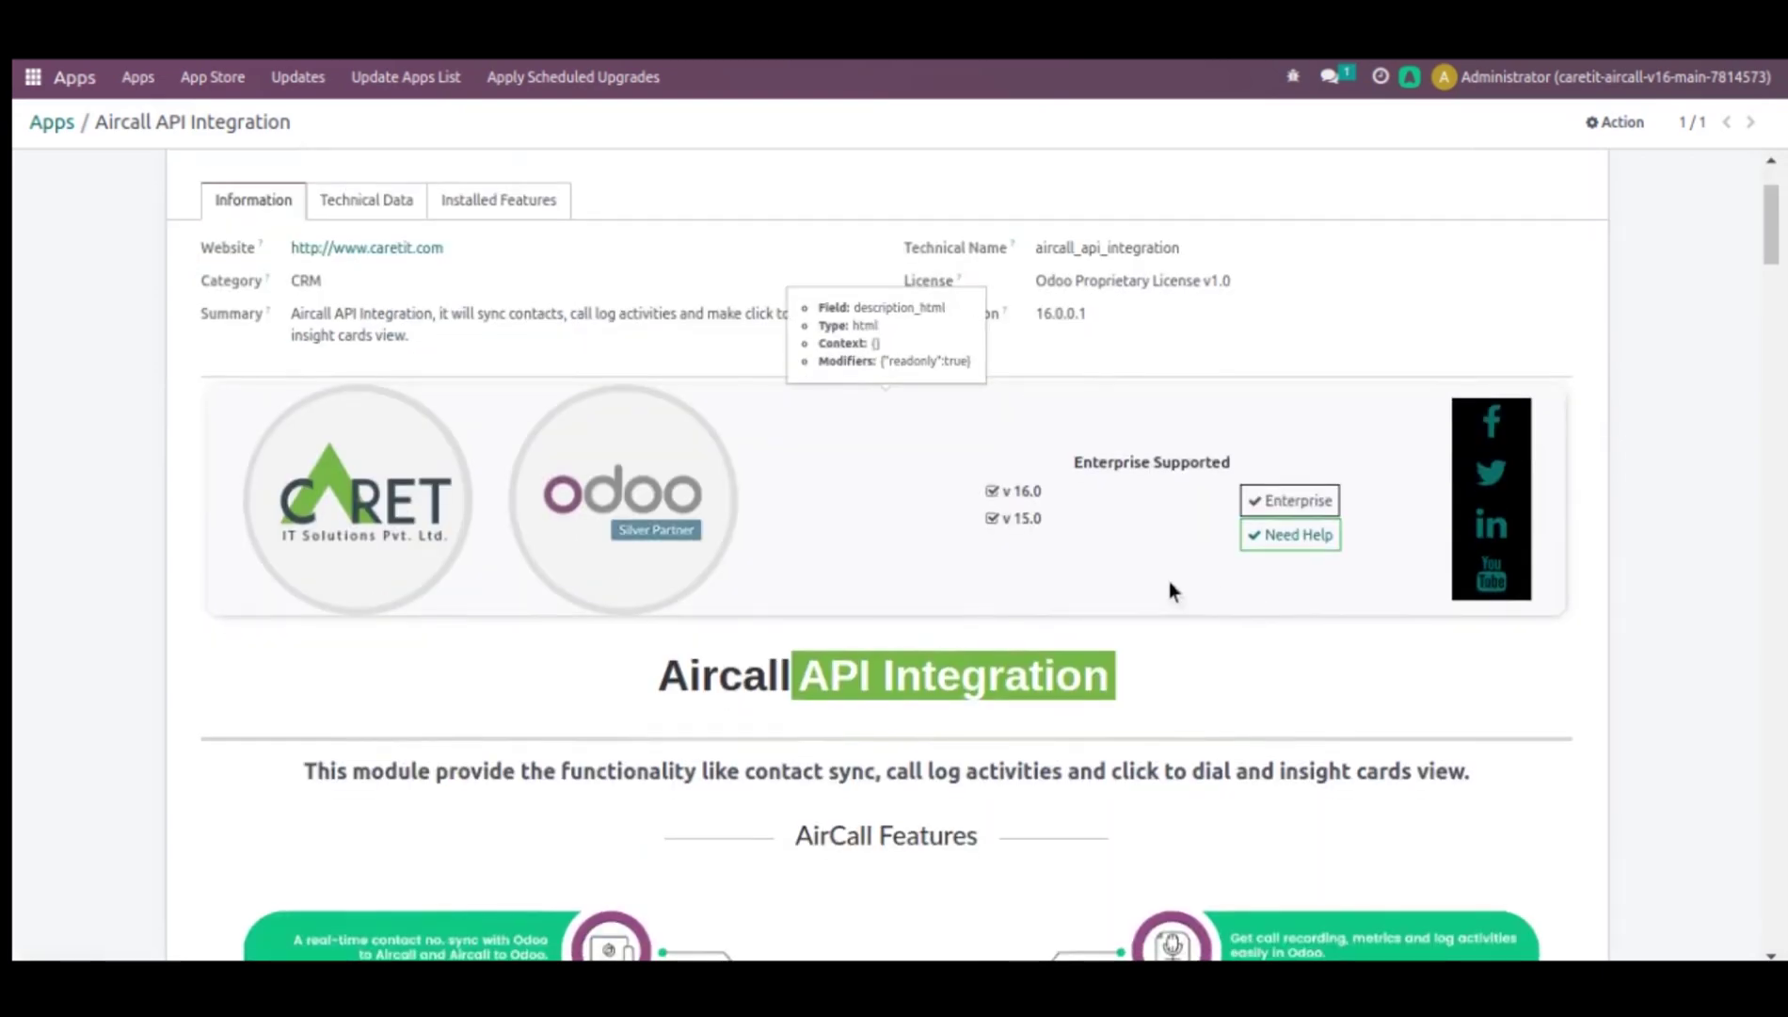
{"action": "scroll", "coordinate": [1094, 548], "scroll_direction": "up", "scroll_amount": 2}
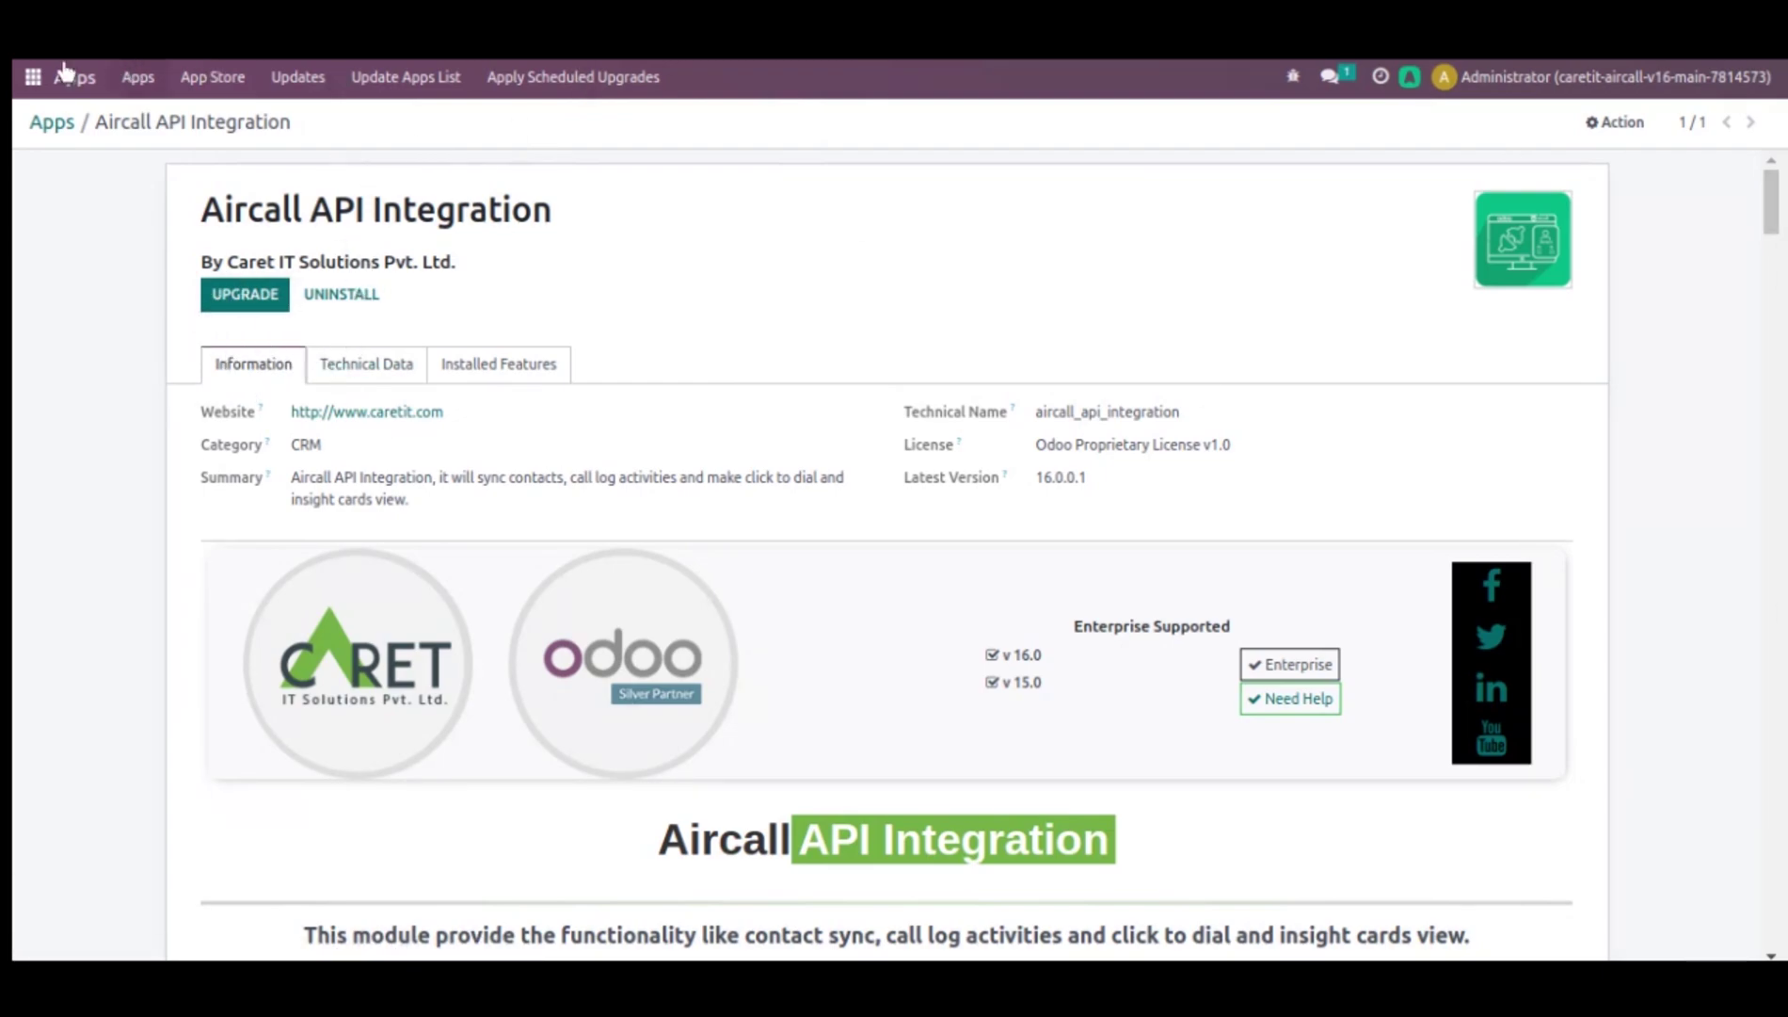
- Go to the home menu and toggle the AirCall dialer panel open and closed
{"action": "left_click", "coordinate": [31, 79]}
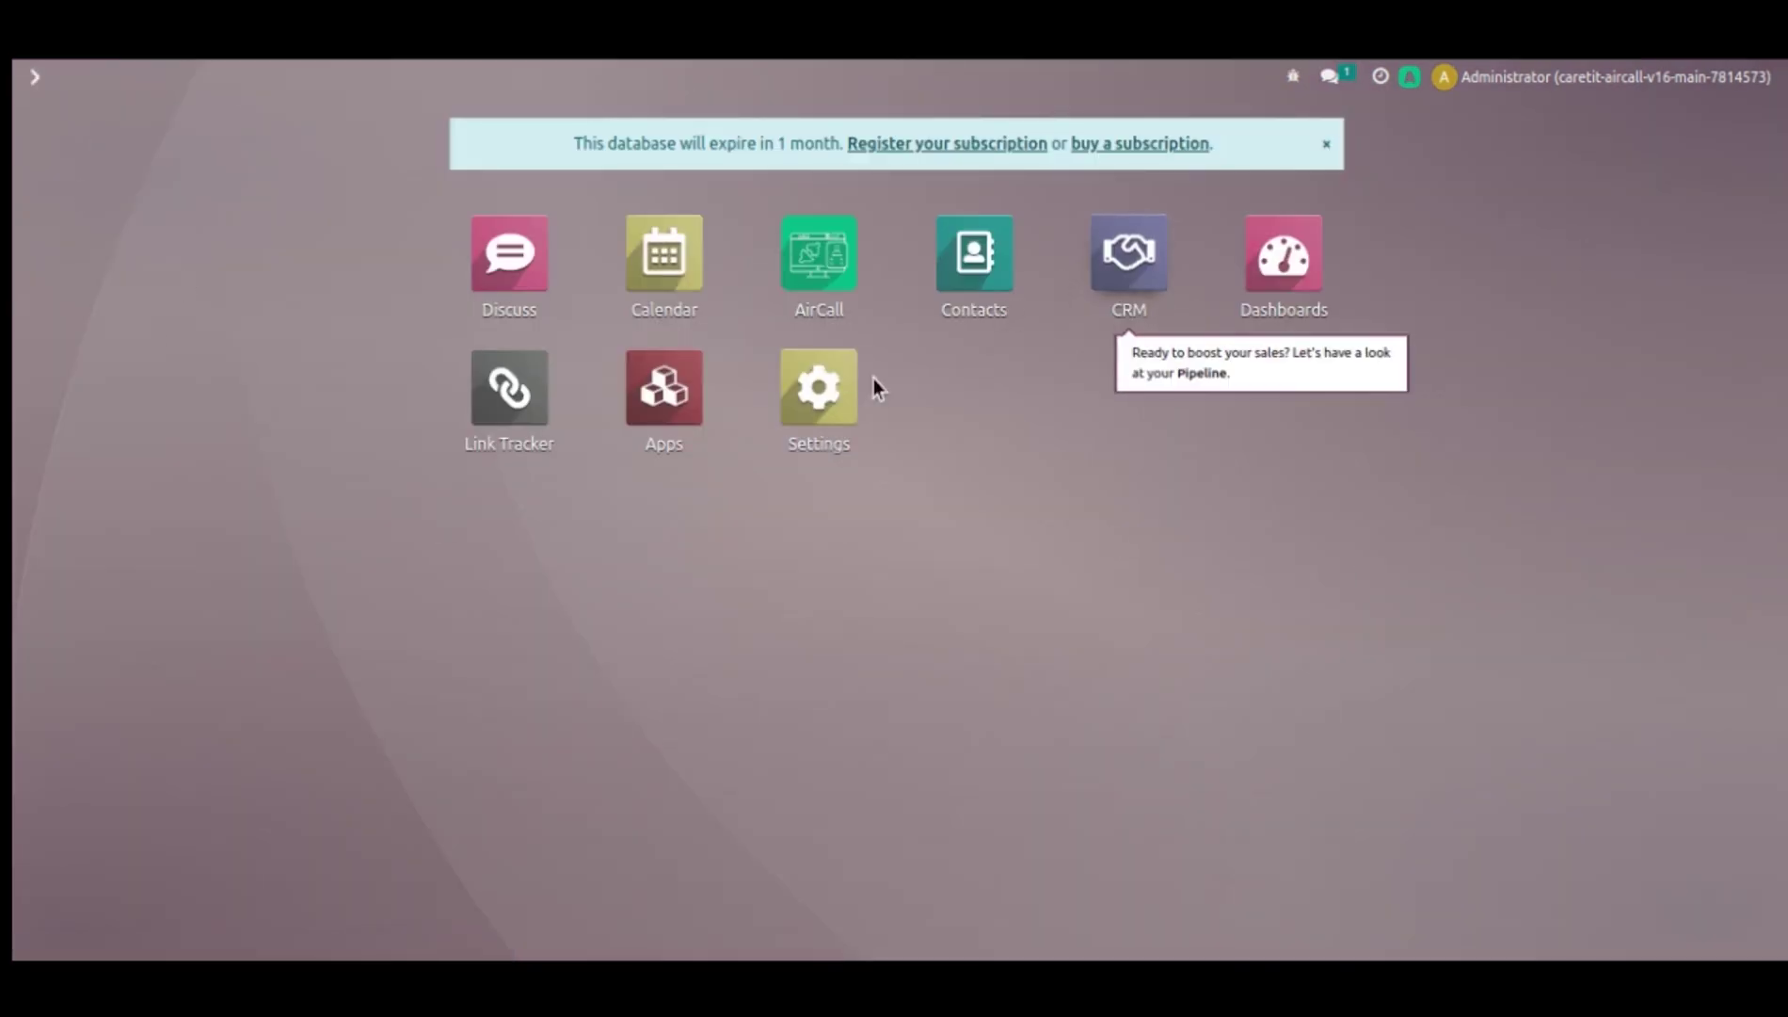
{"action": "left_click", "coordinate": [1410, 77]}
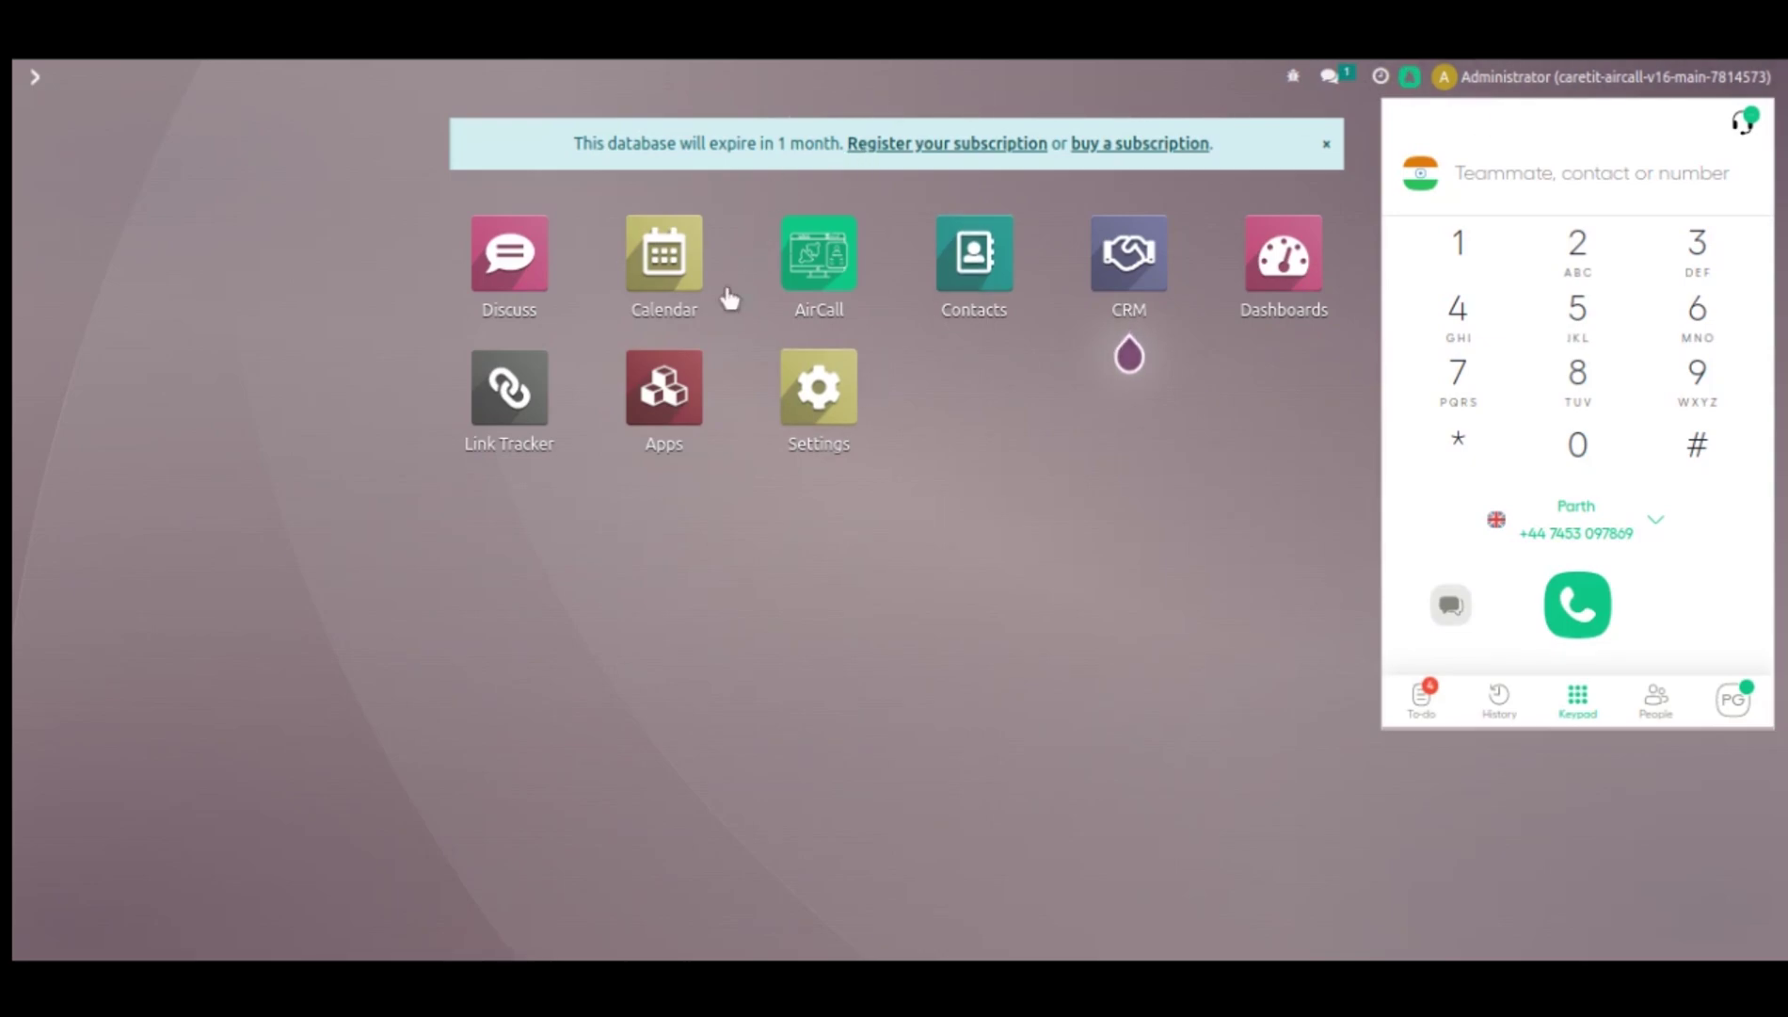
{"action": "left_click", "coordinate": [1411, 81]}
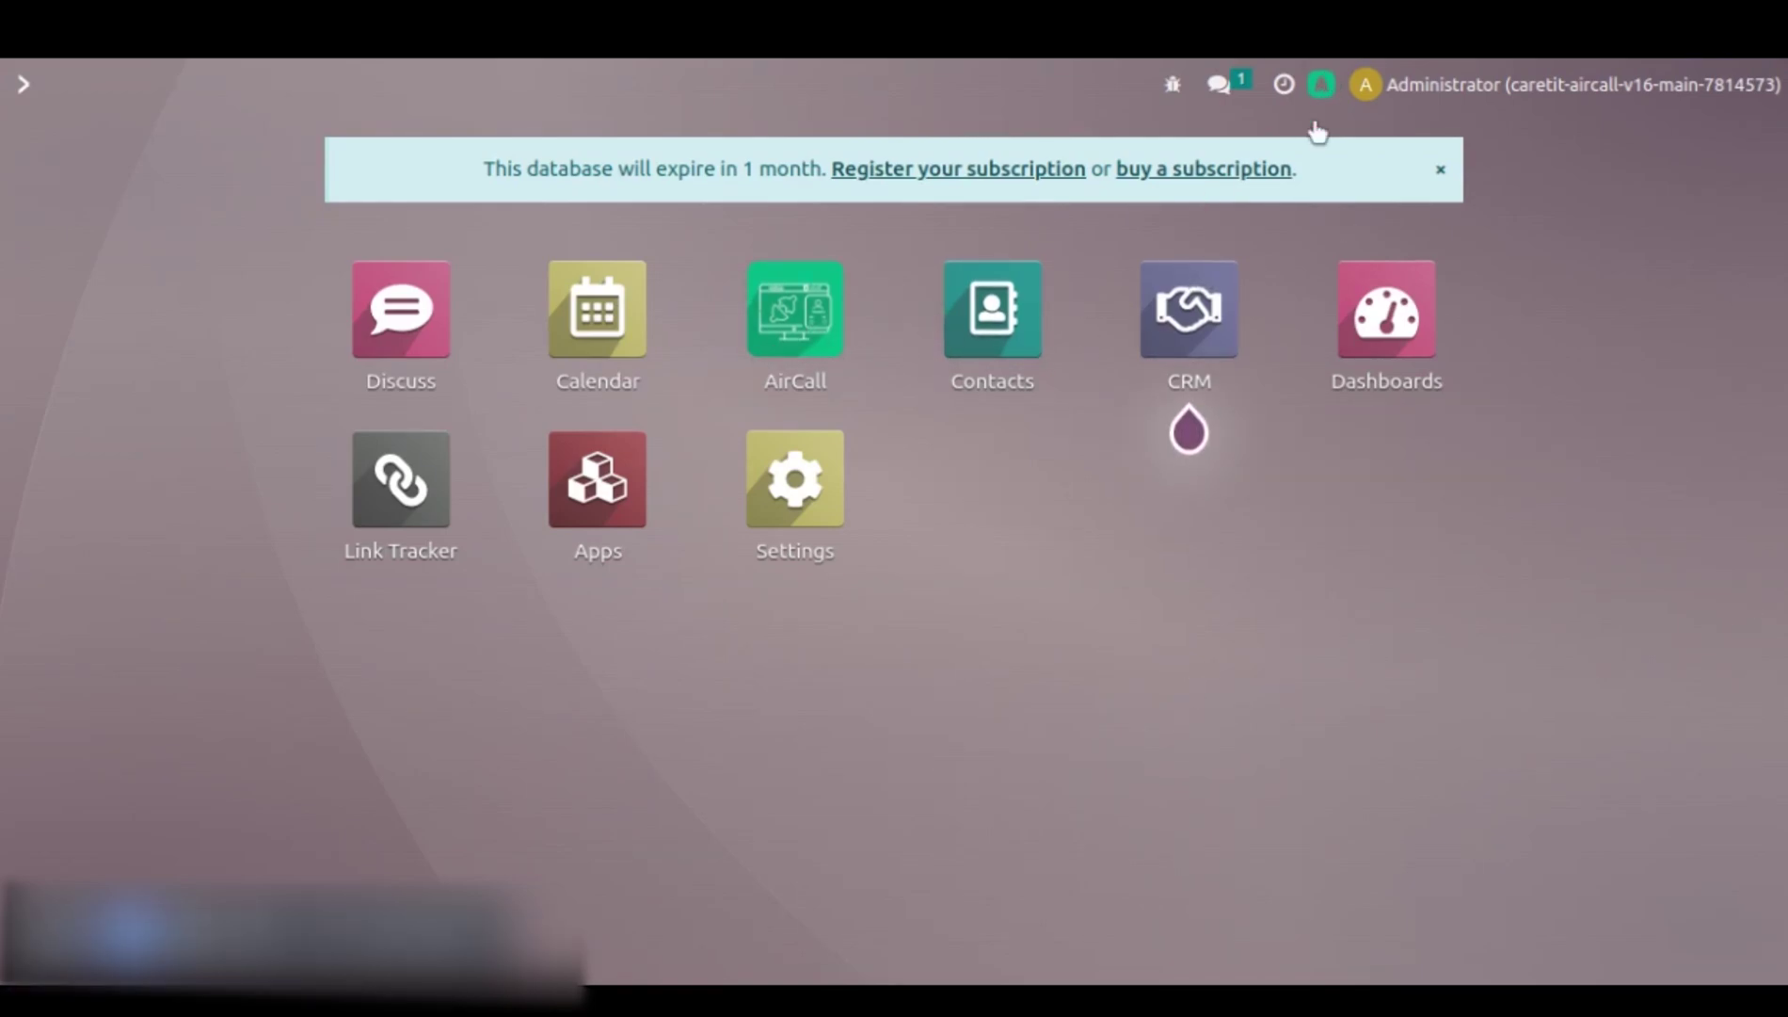
{"action": "left_click", "coordinate": [1322, 84]}
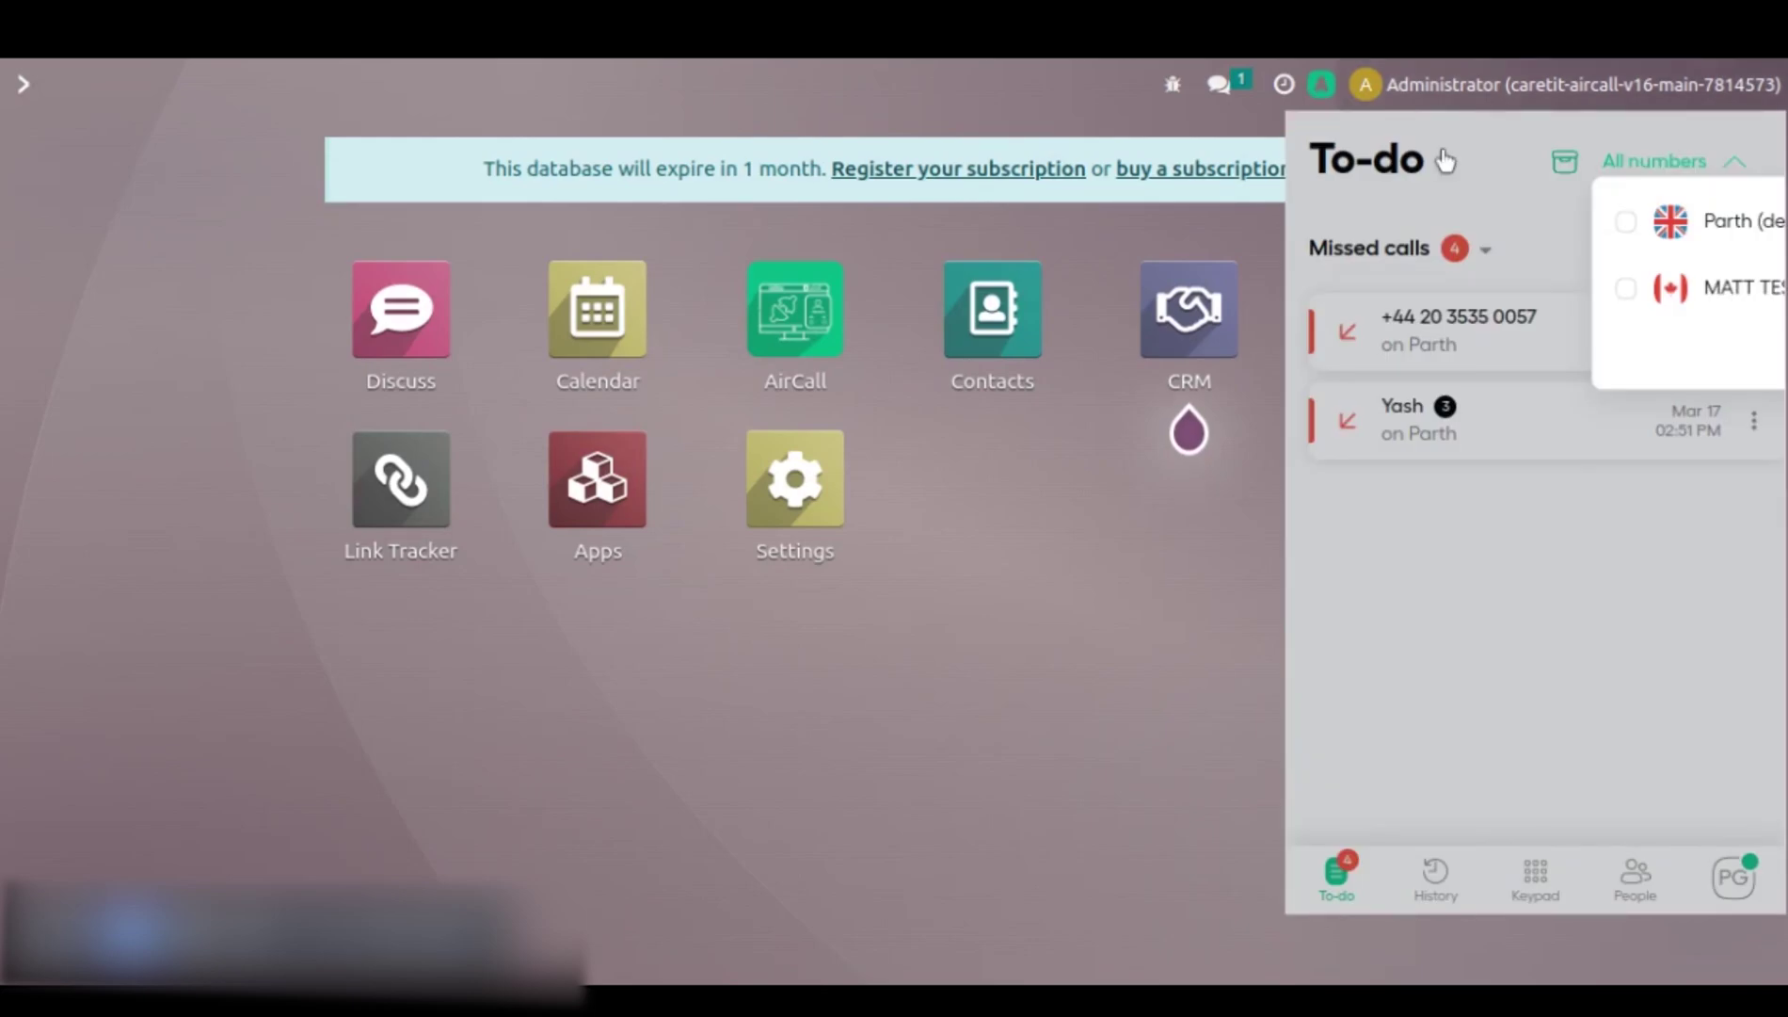
{"action": "left_click", "coordinate": [1436, 868]}
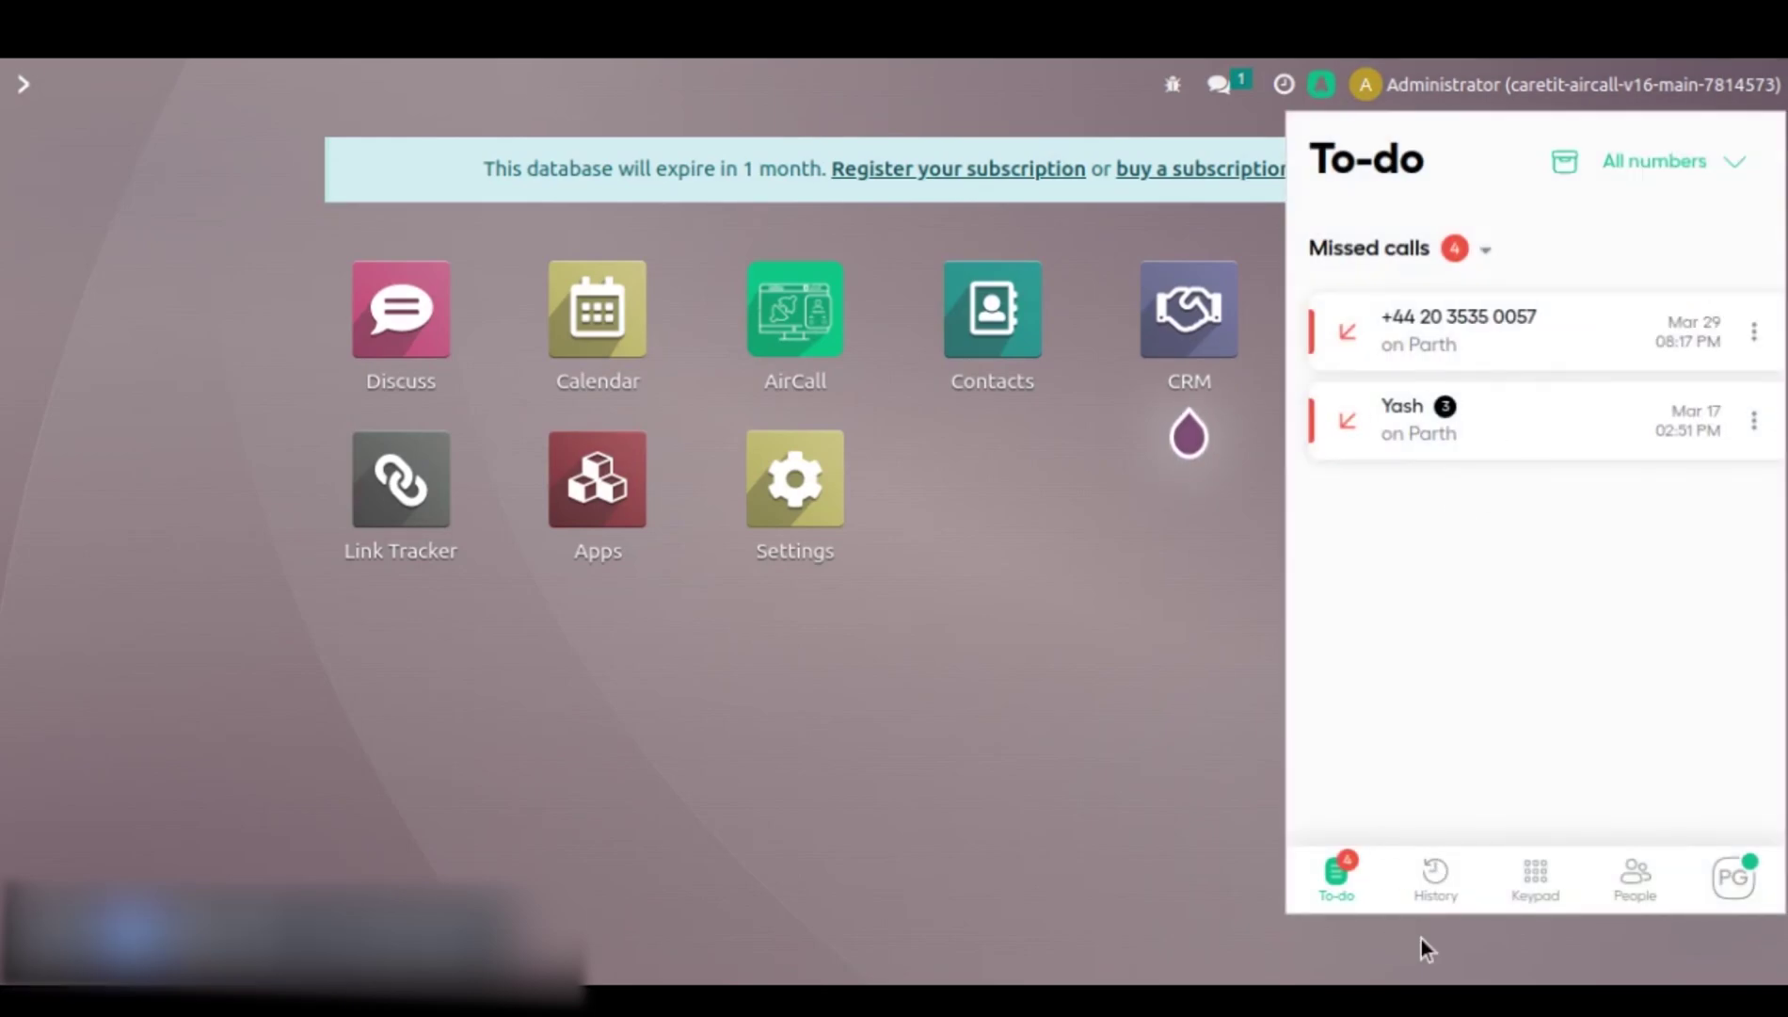
{"action": "left_click", "coordinate": [1534, 880]}
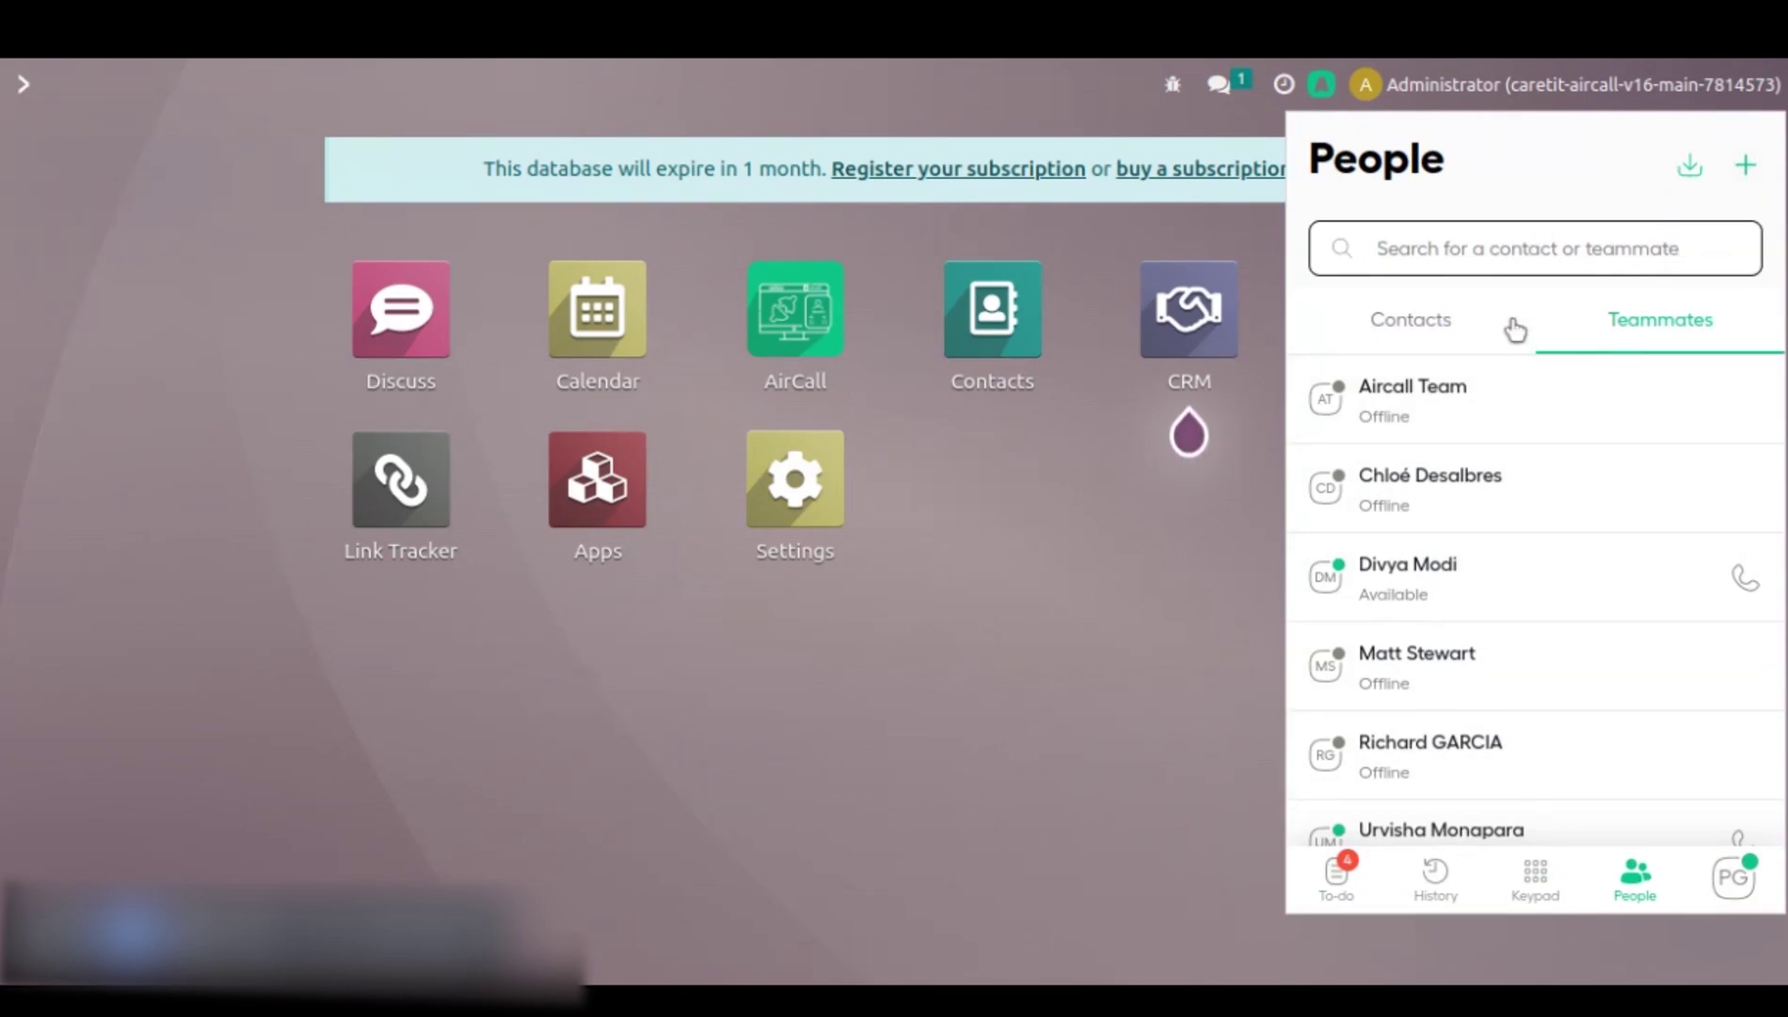
{"action": "left_click", "coordinate": [1449, 329]}
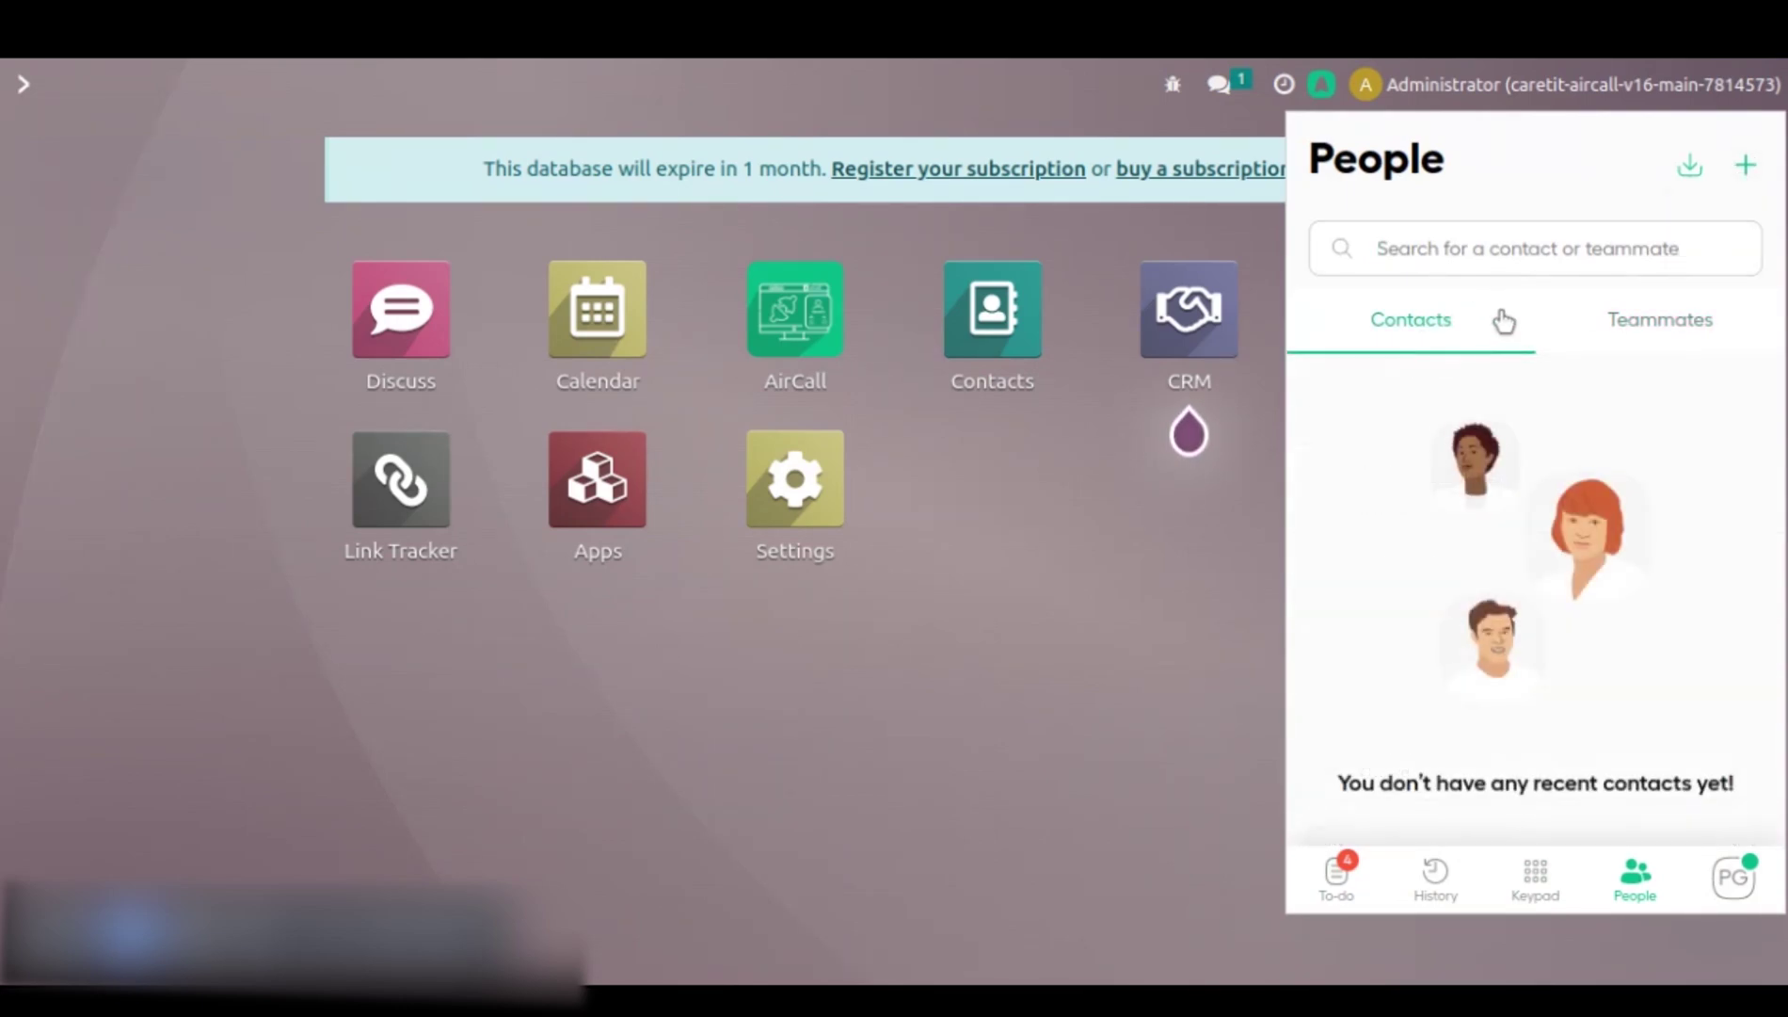
{"action": "left_click", "coordinate": [1730, 899]}
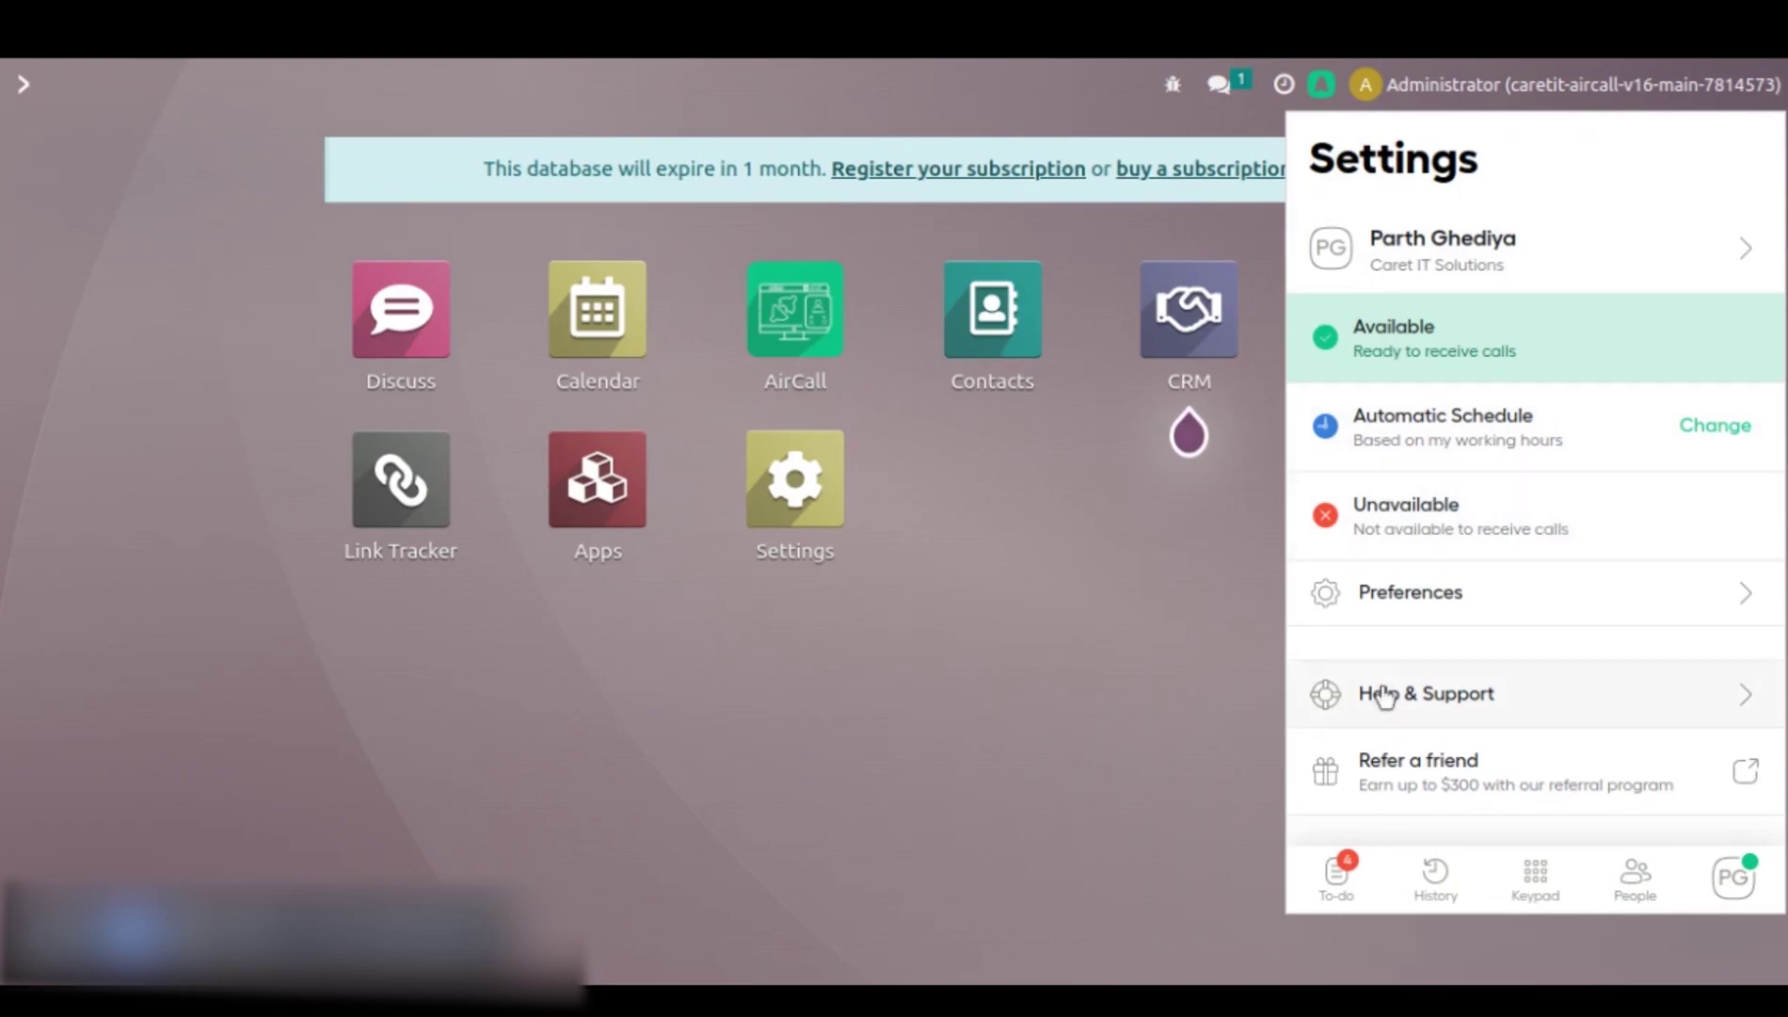
{"action": "left_click", "coordinate": [1336, 877]}
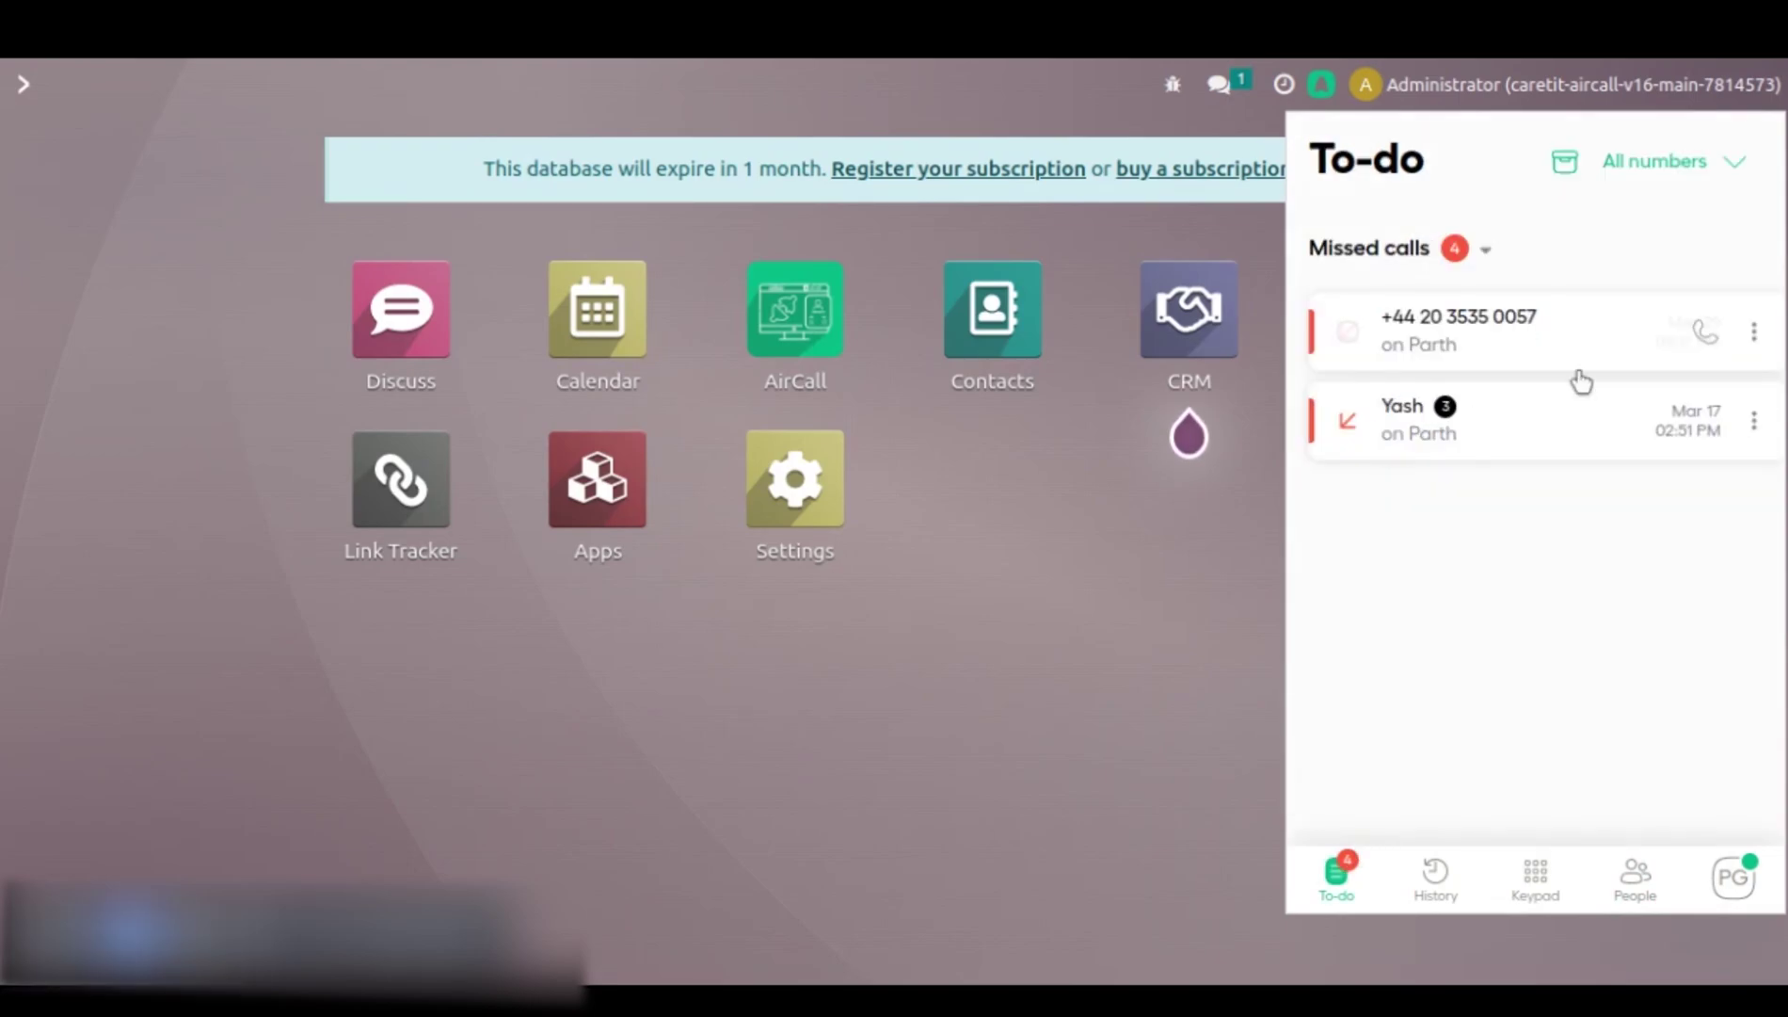
{"action": "left_click", "coordinate": [1485, 250]}
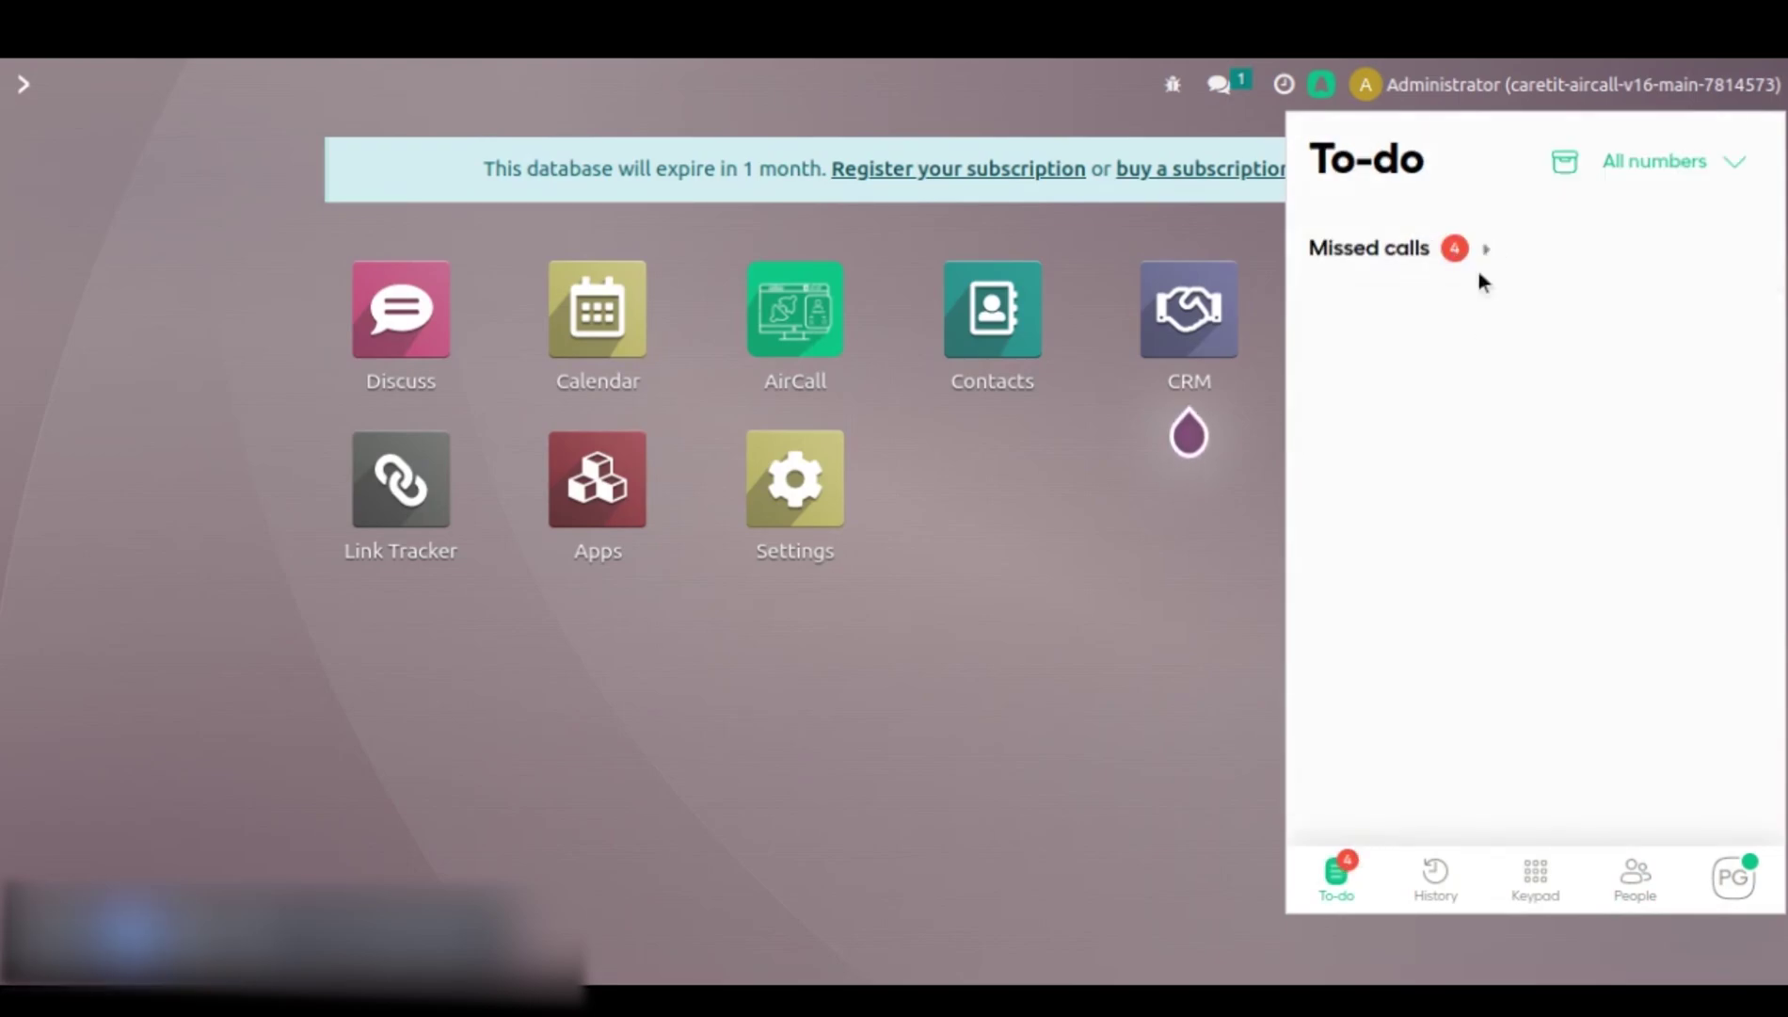
{"action": "left_click", "coordinate": [1483, 250]}
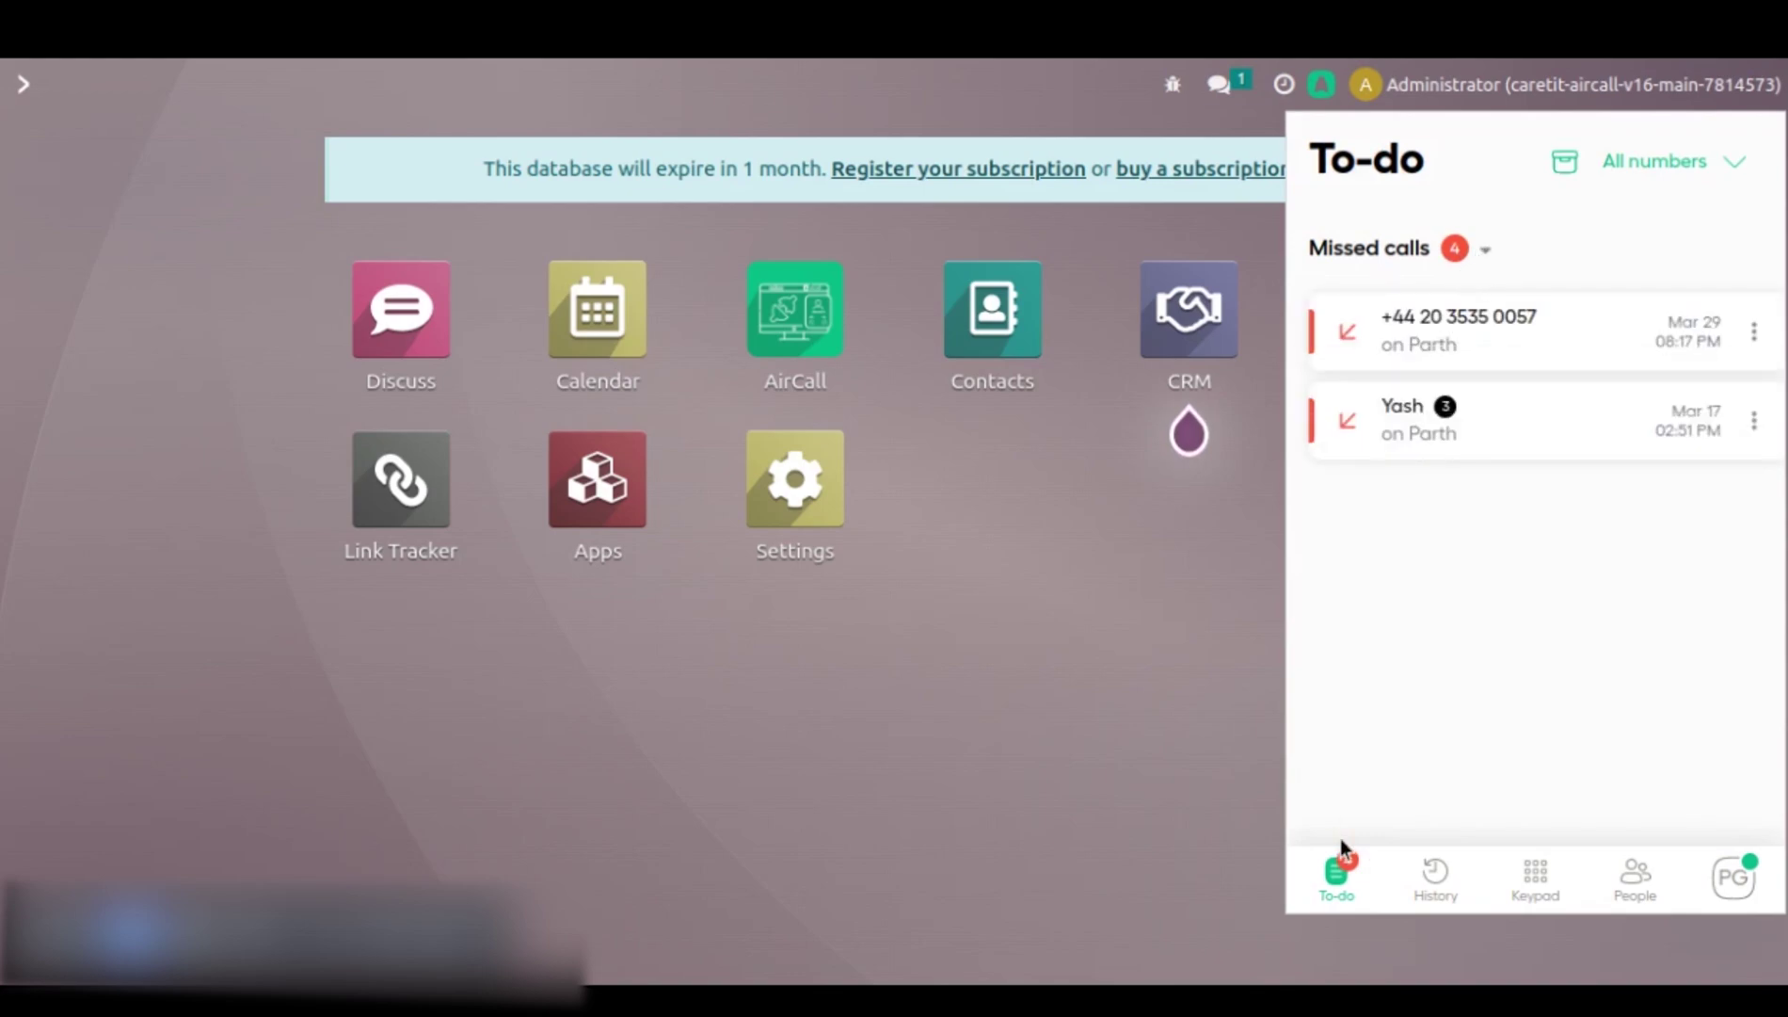
- On the AirCall keypad keep the default outgoing number, then close the dialer
{"action": "left_click", "coordinate": [1533, 878]}
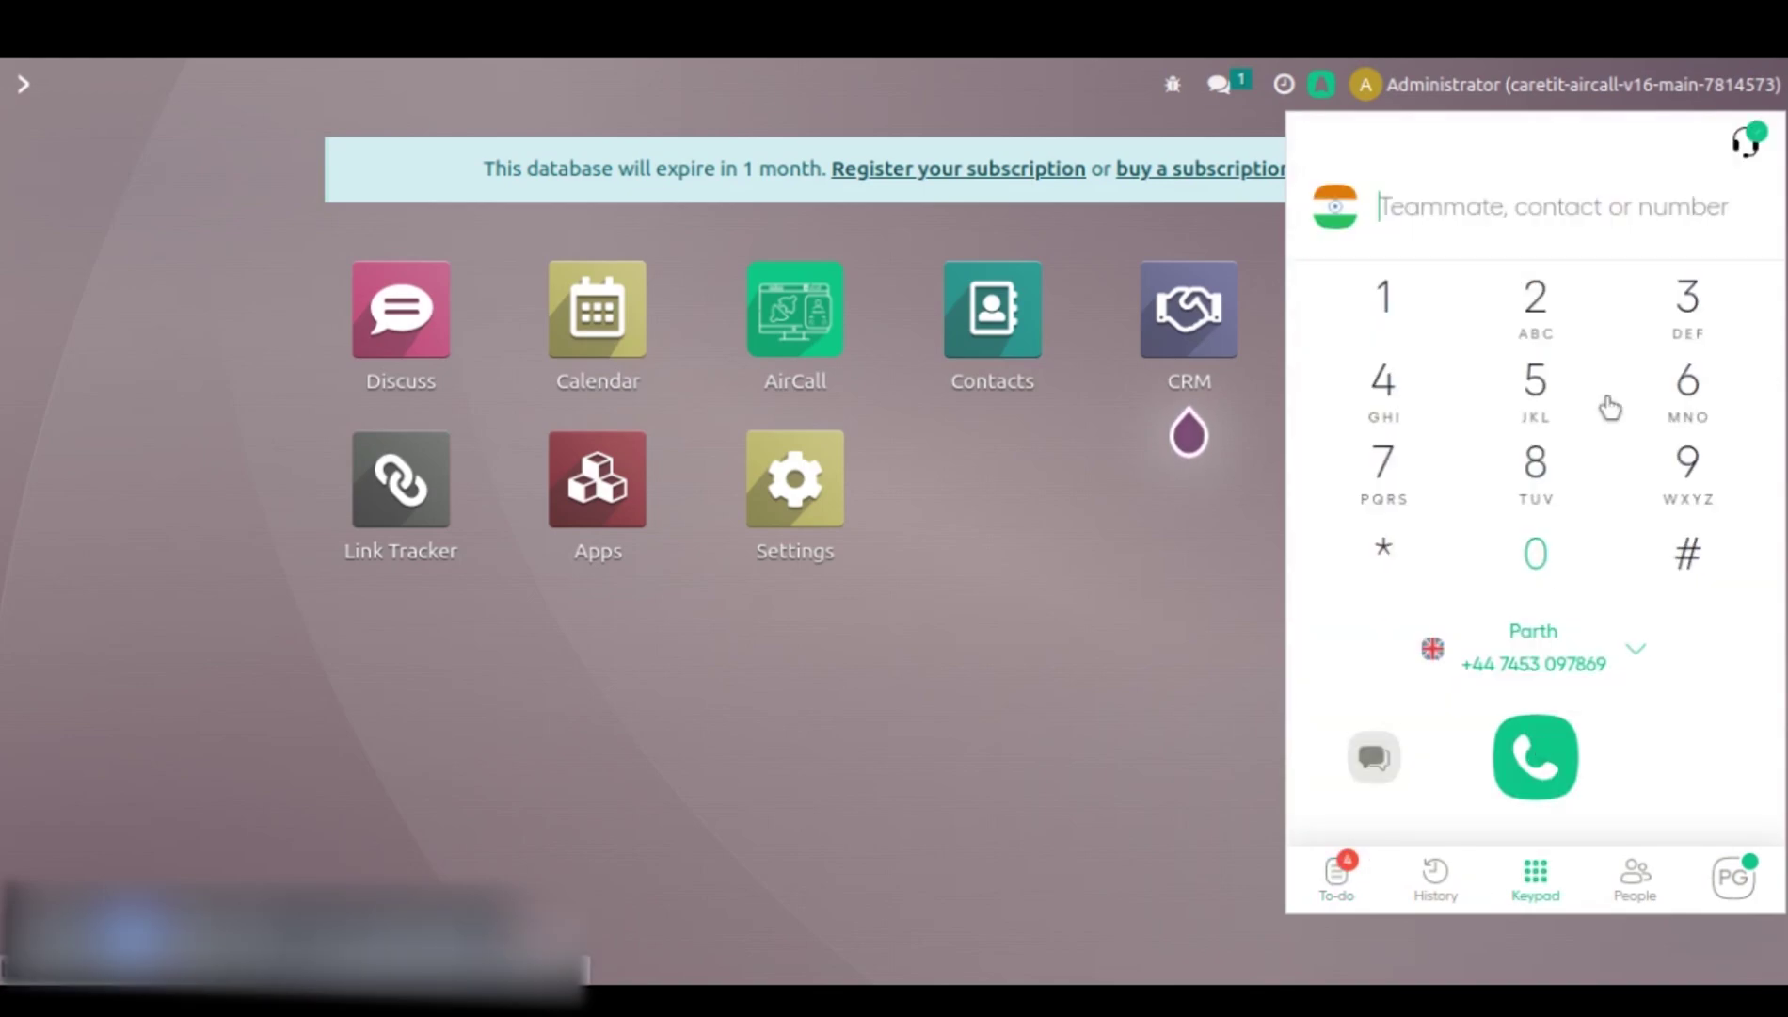
{"action": "left_click", "coordinate": [1614, 665]}
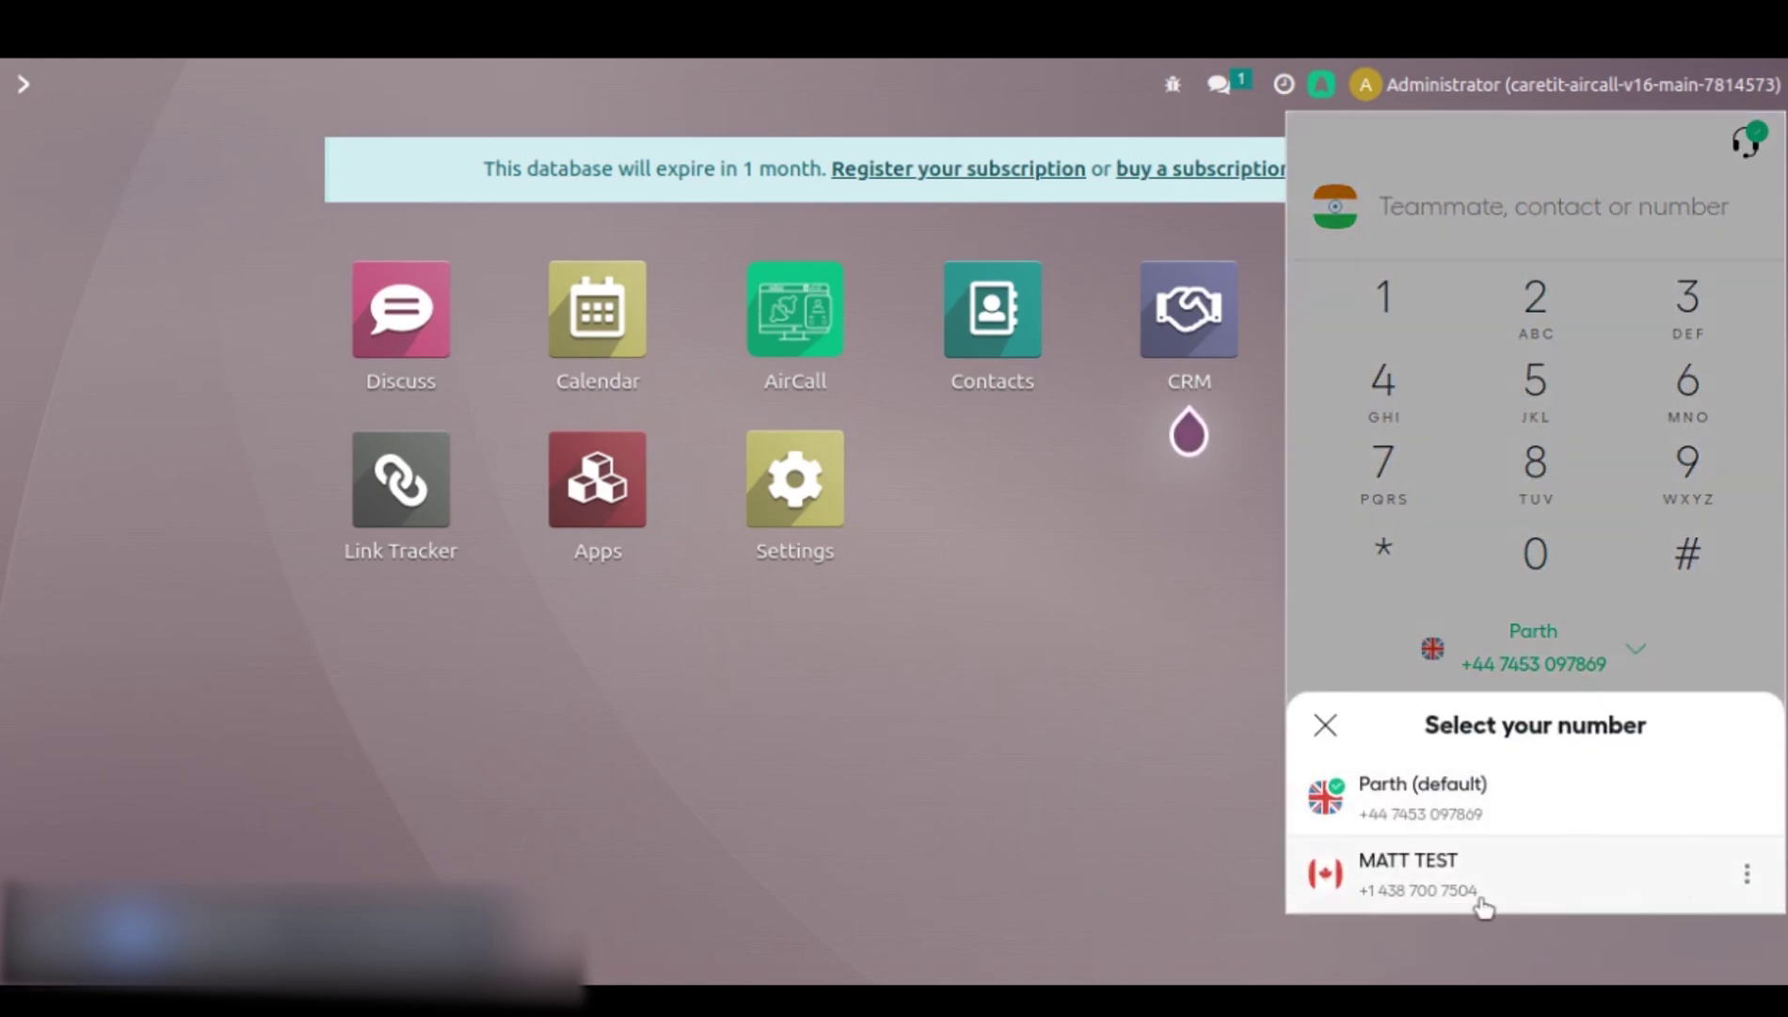
{"action": "left_click", "coordinate": [1325, 725]}
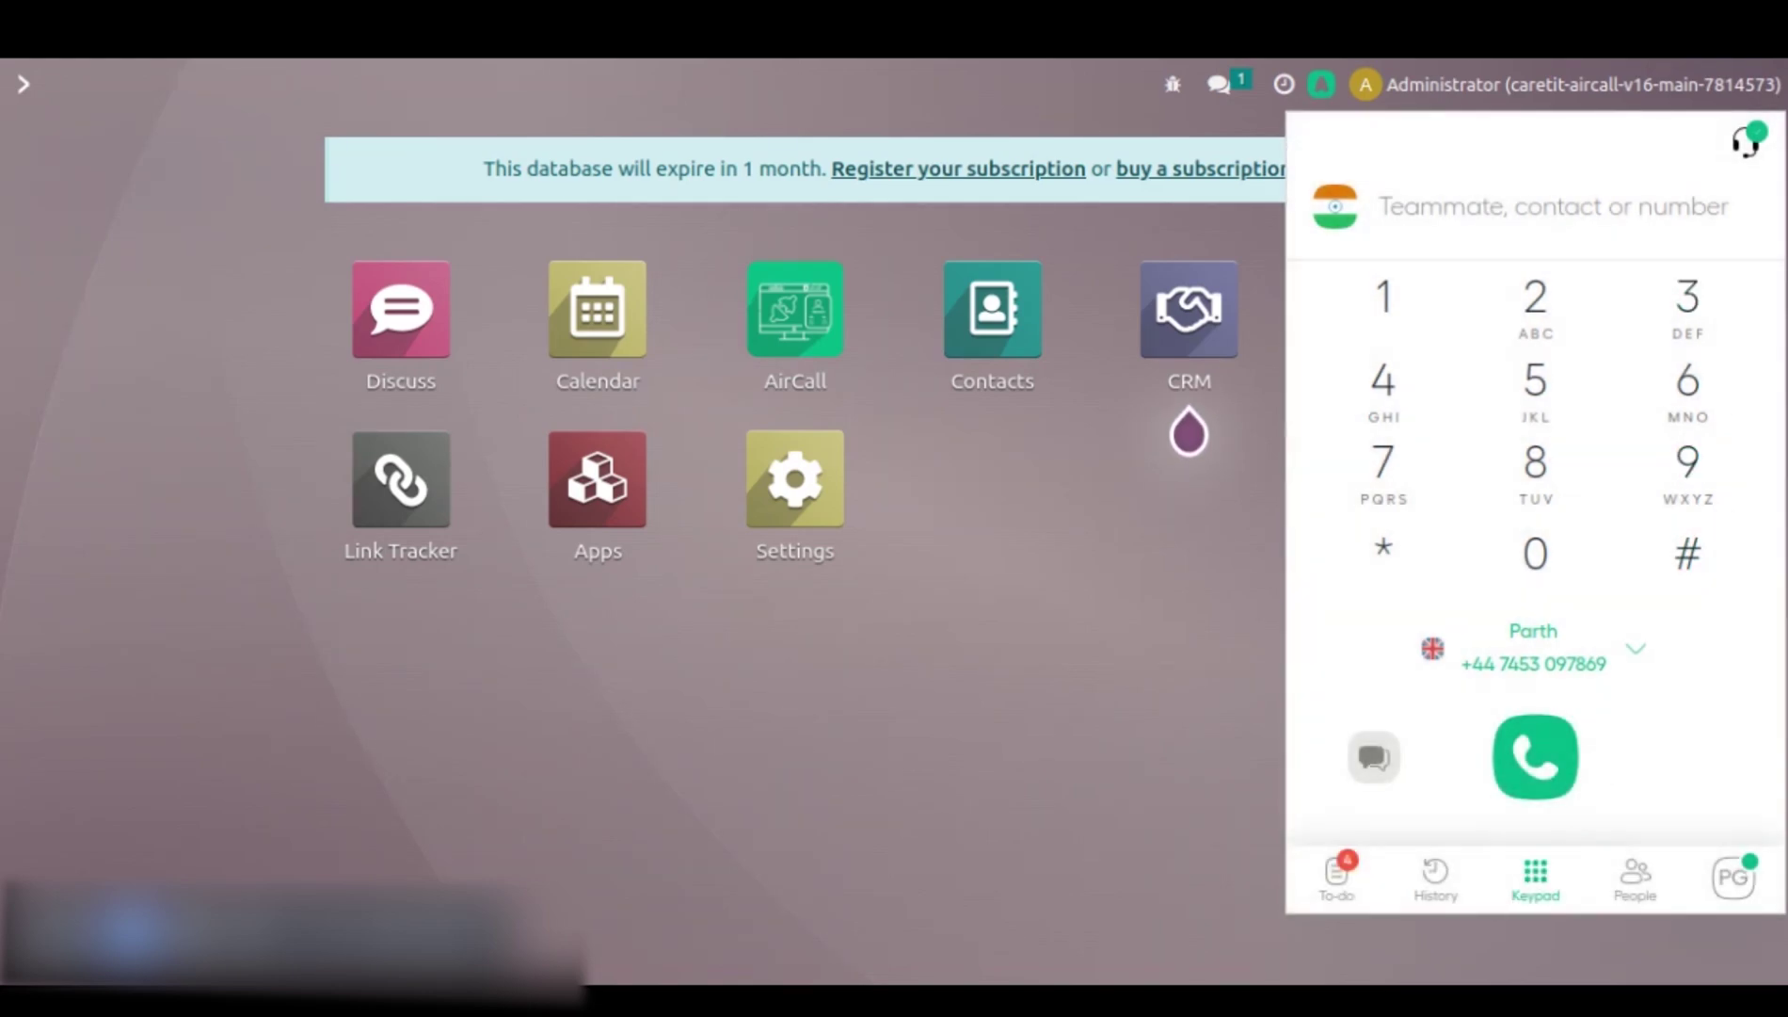
{"action": "left_click", "coordinate": [1322, 86]}
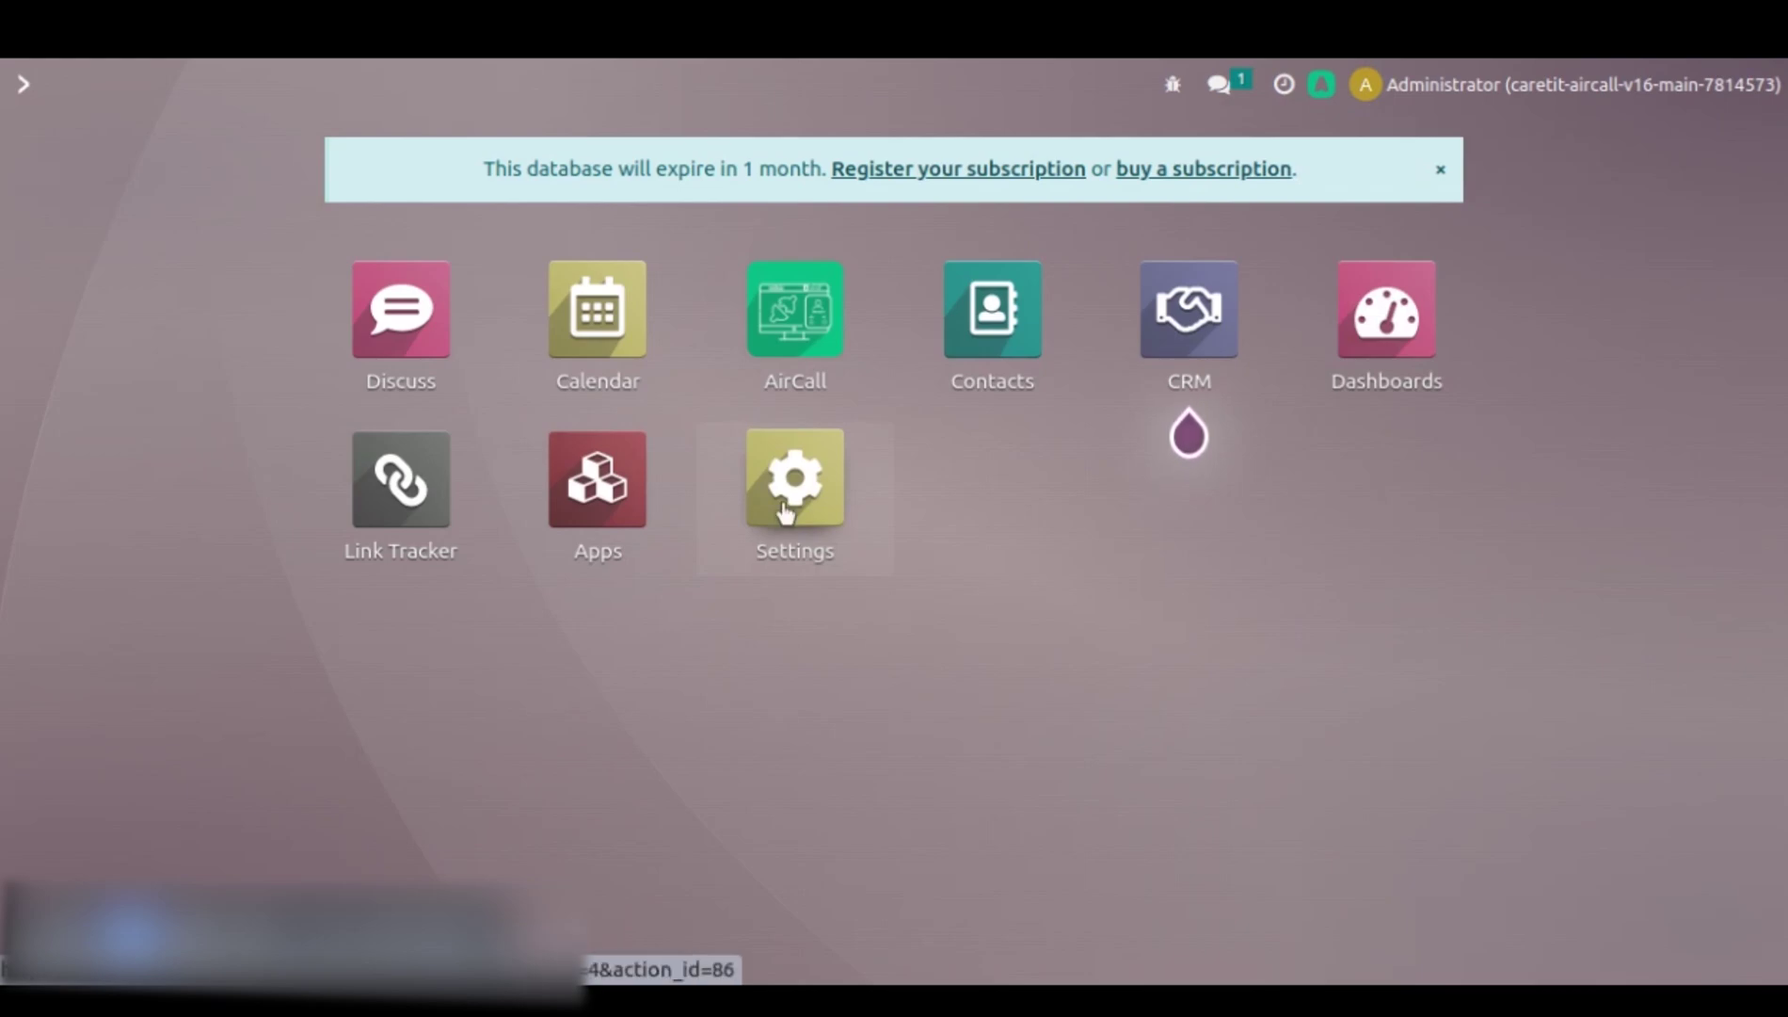
- In general settings, fetch the Aircall numbers from the Aircall Auth section
{"action": "left_click", "coordinate": [765, 548]}
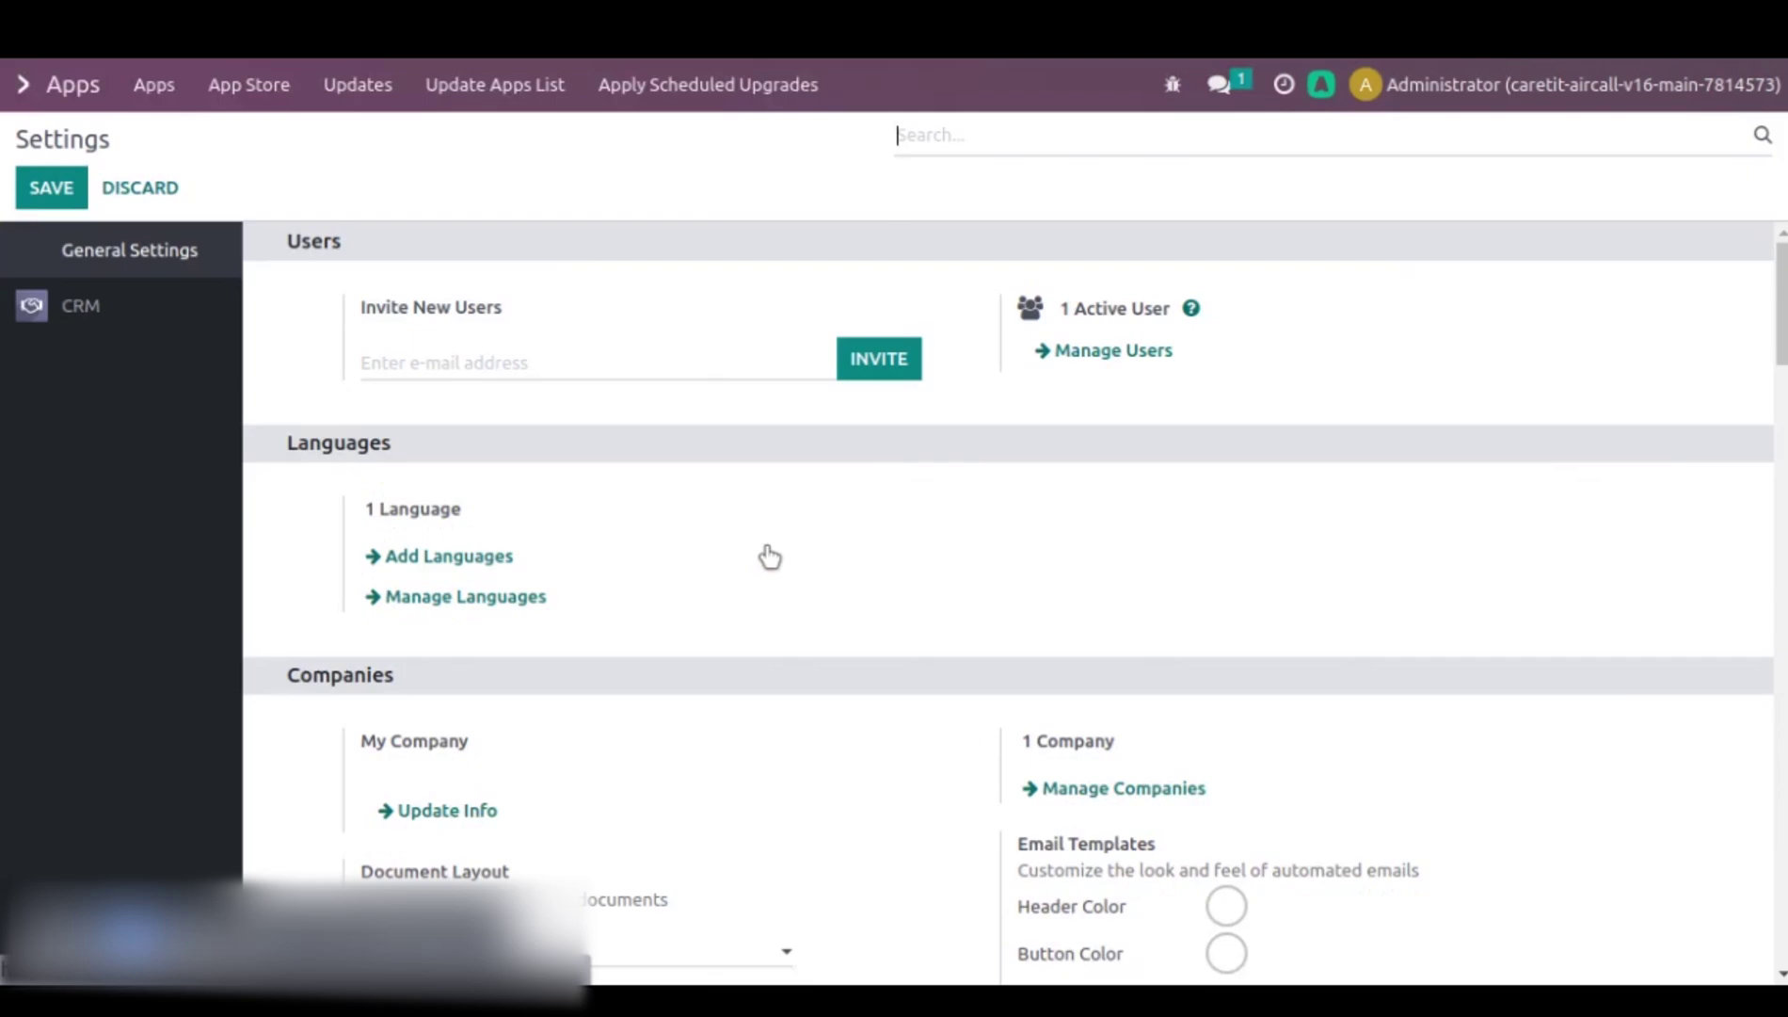
{"action": "scroll", "coordinate": [910, 537], "scroll_direction": "down", "scroll_amount": 5}
{"action": "scroll", "coordinate": [909, 538], "scroll_direction": "down", "scroll_amount": 10}
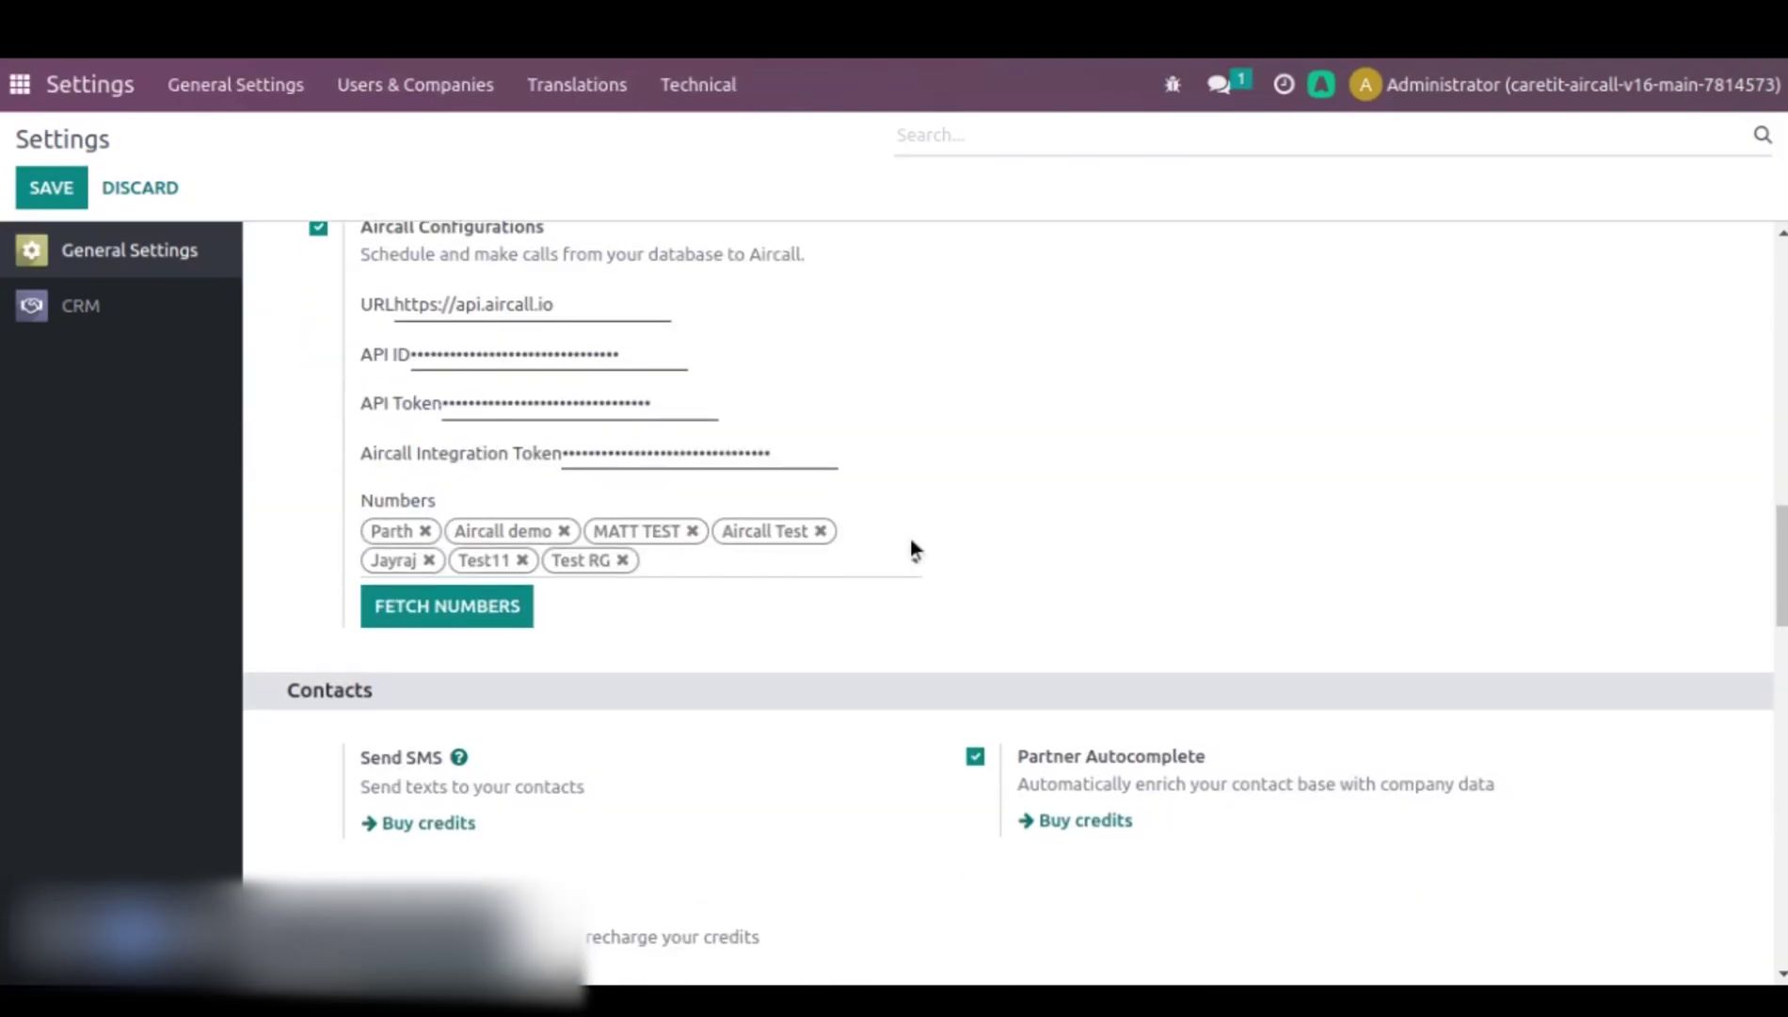
{"action": "scroll", "coordinate": [885, 517], "scroll_direction": "up", "scroll_amount": 2}
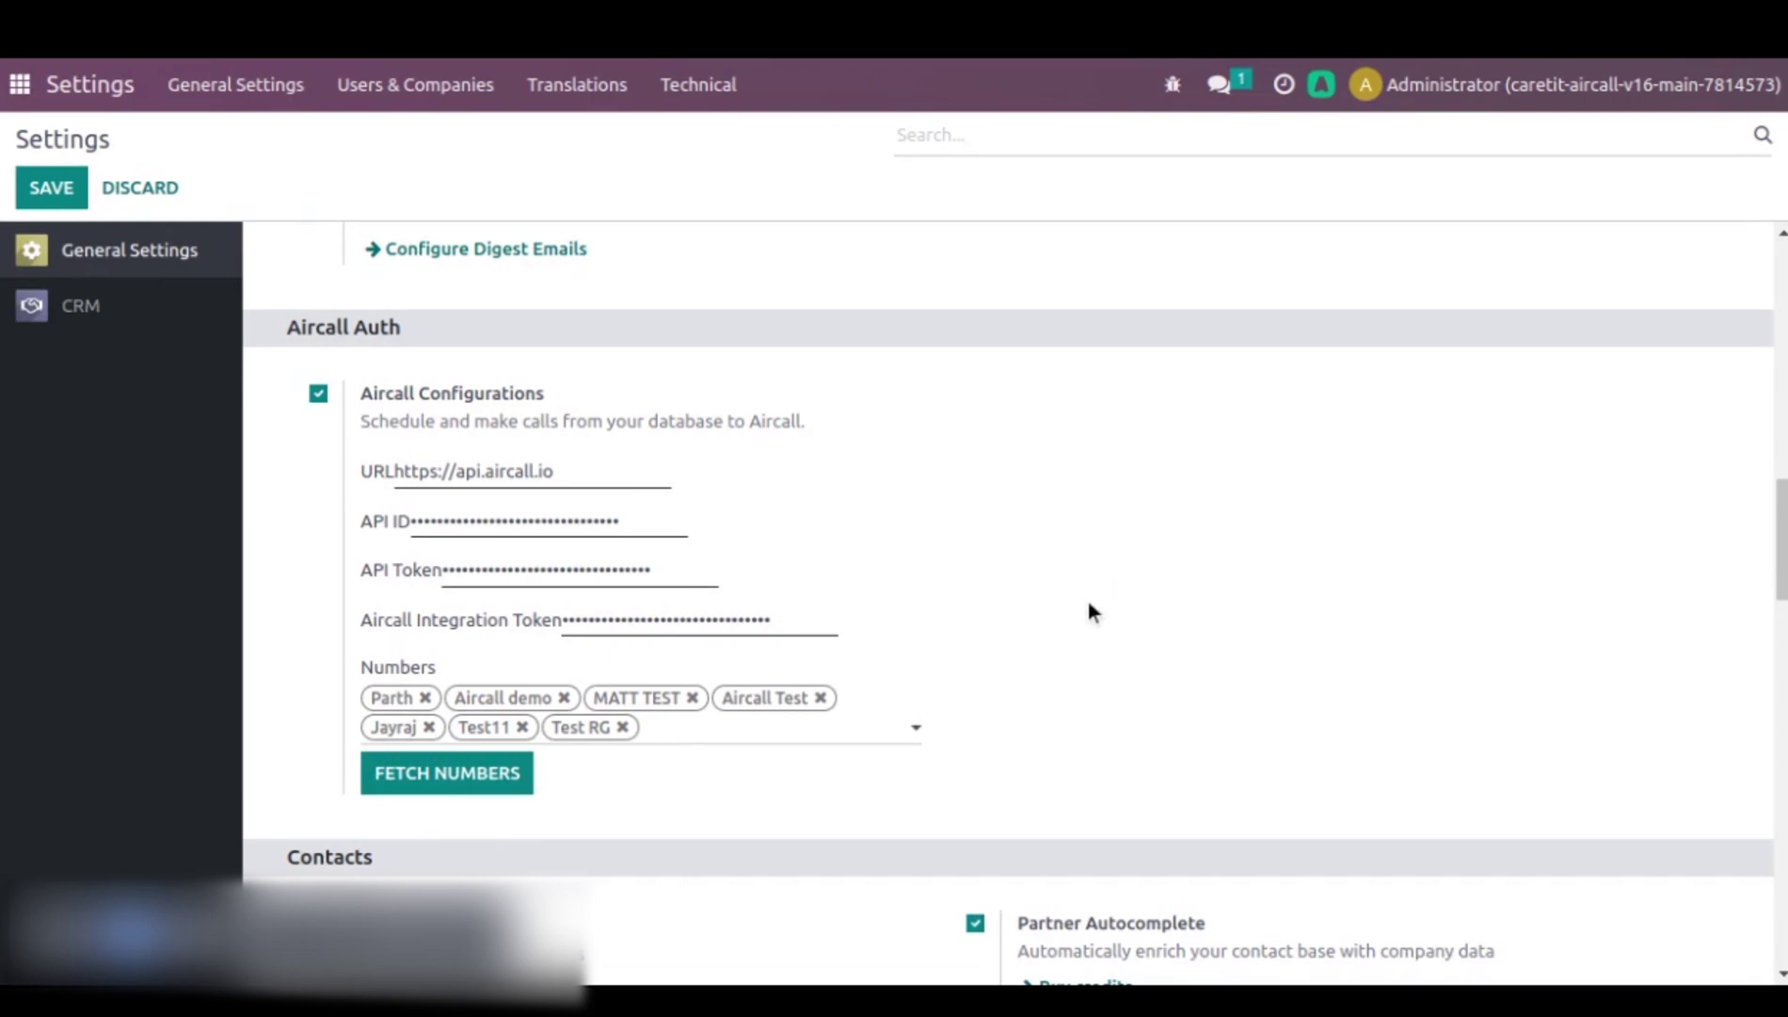
{"action": "left_click", "coordinate": [464, 779]}
- Start a new contact in Contacts named 'Diya'
{"action": "left_click", "coordinate": [19, 85]}
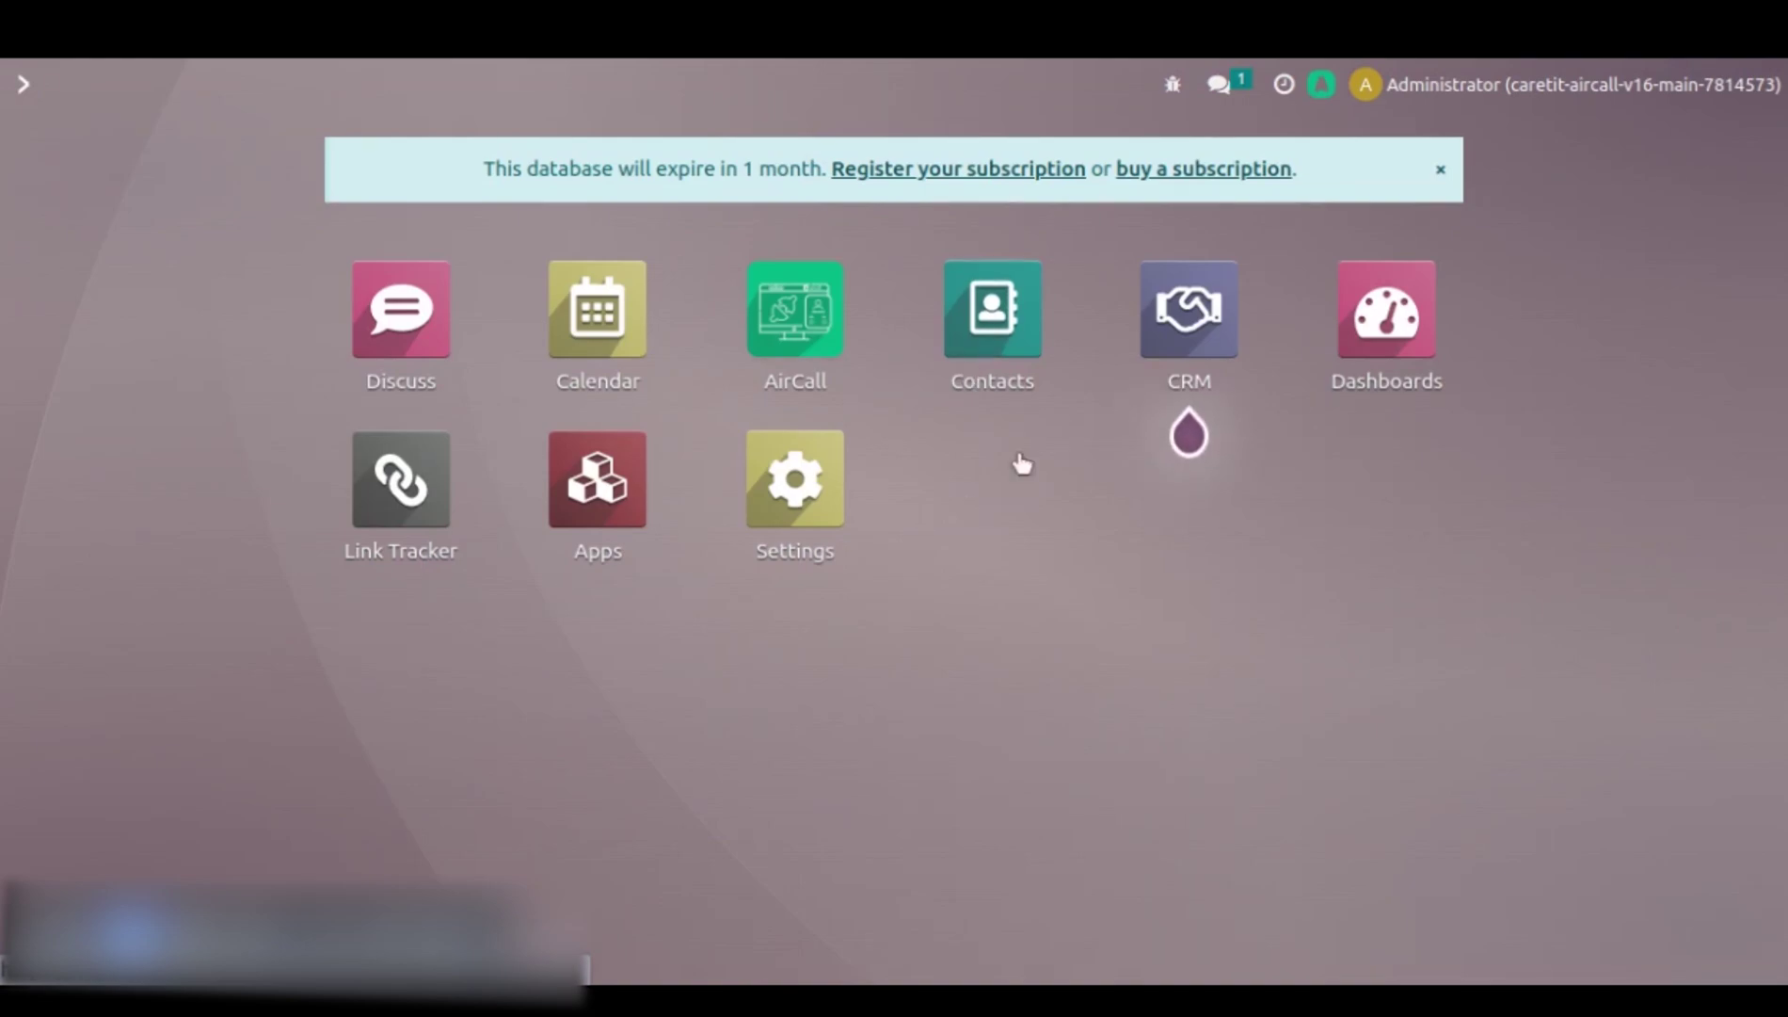
{"action": "left_click", "coordinate": [1003, 358]}
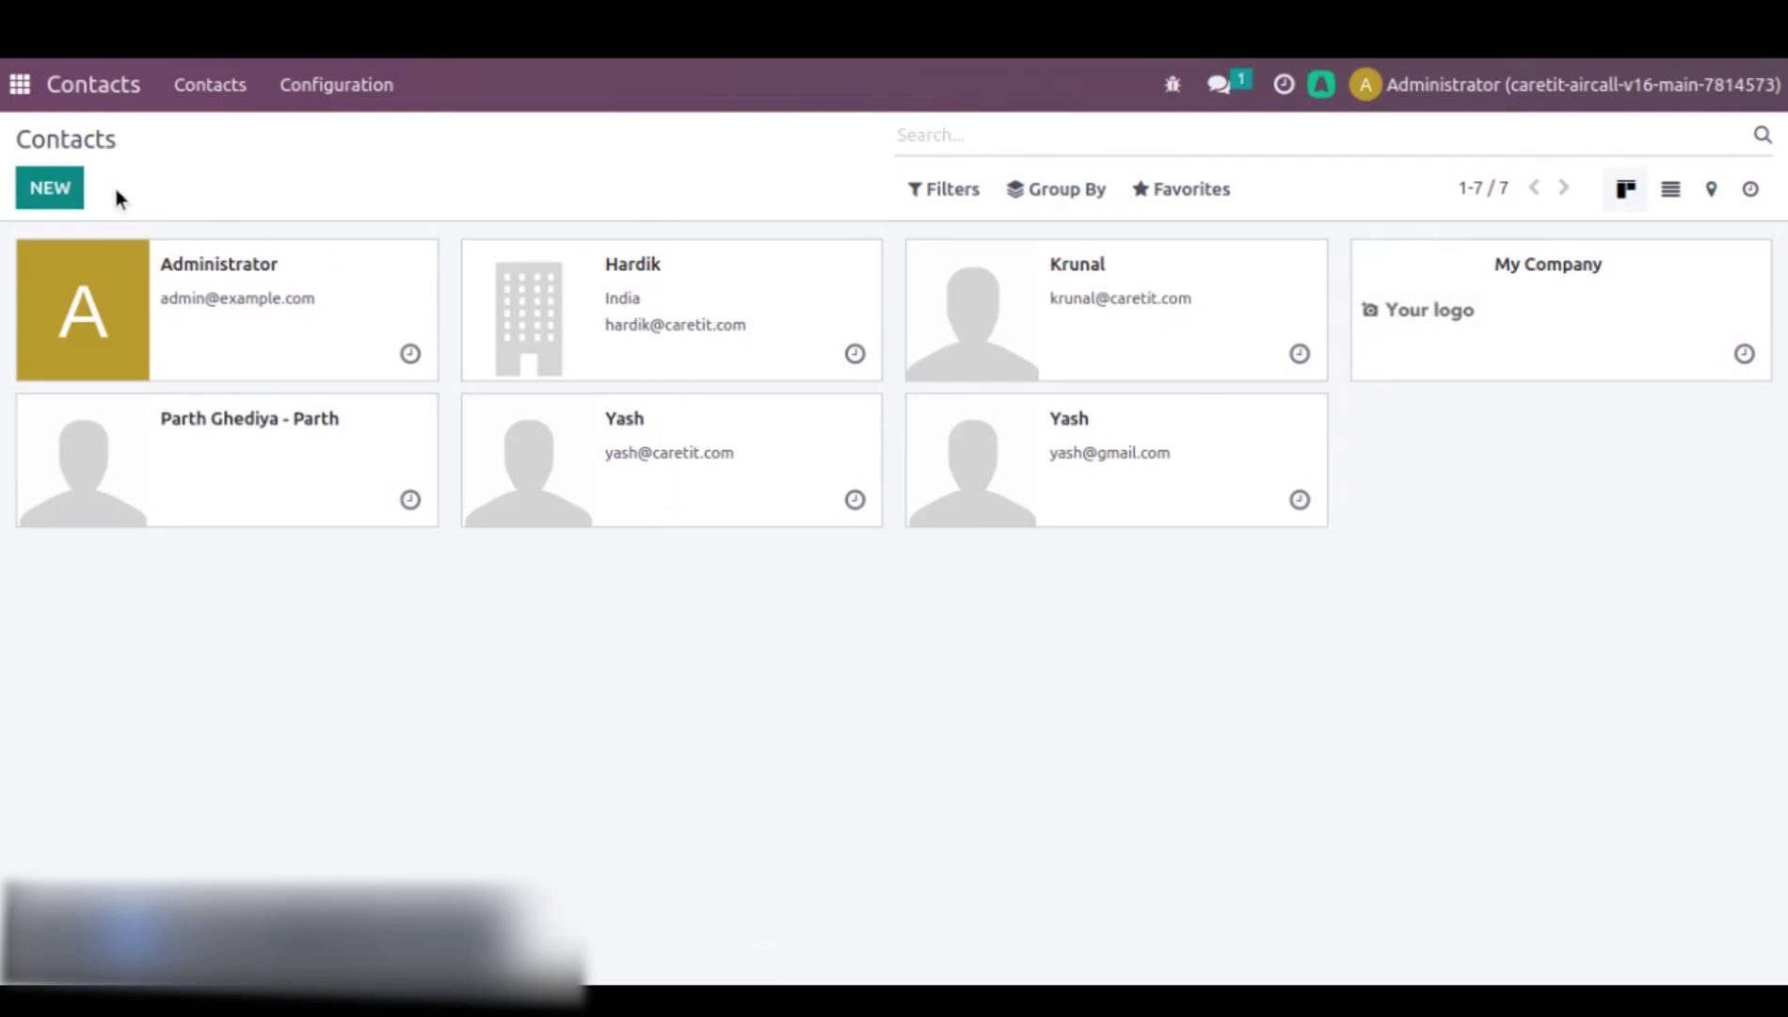
{"action": "left_click", "coordinate": [58, 193]}
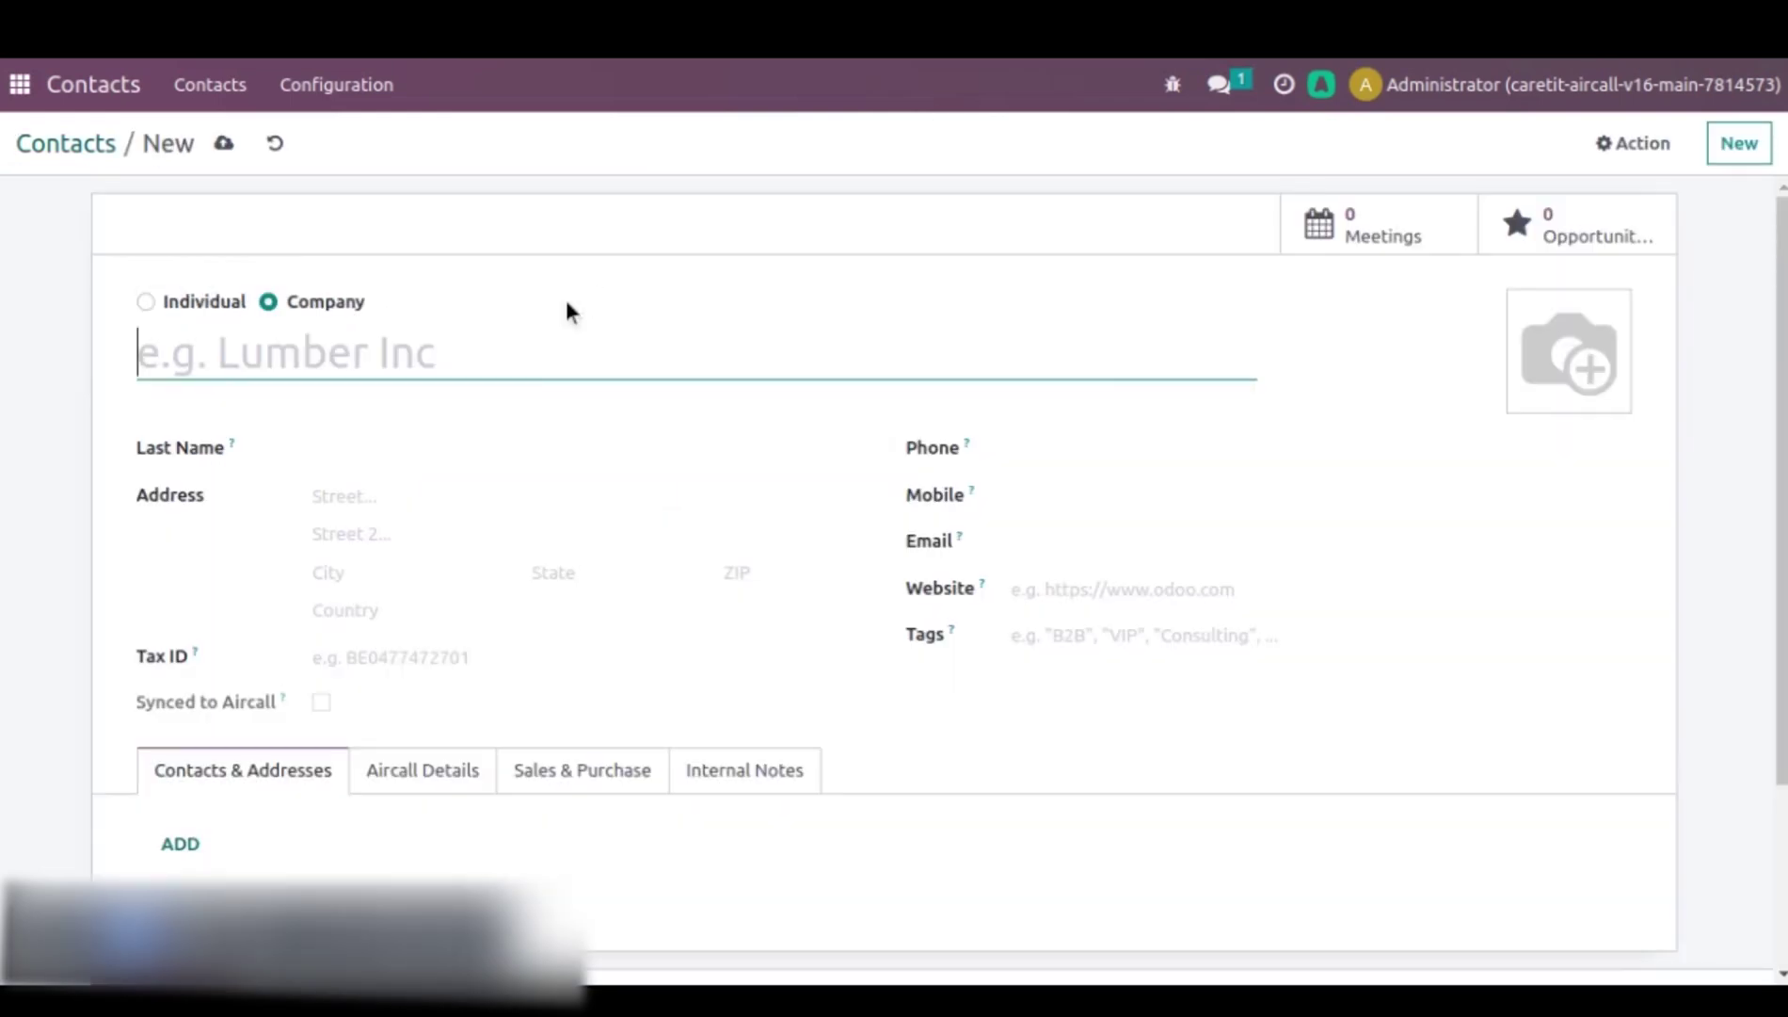
{"action": "left_click", "coordinate": [423, 350]}
{"action": "type", "text": "Diya"}
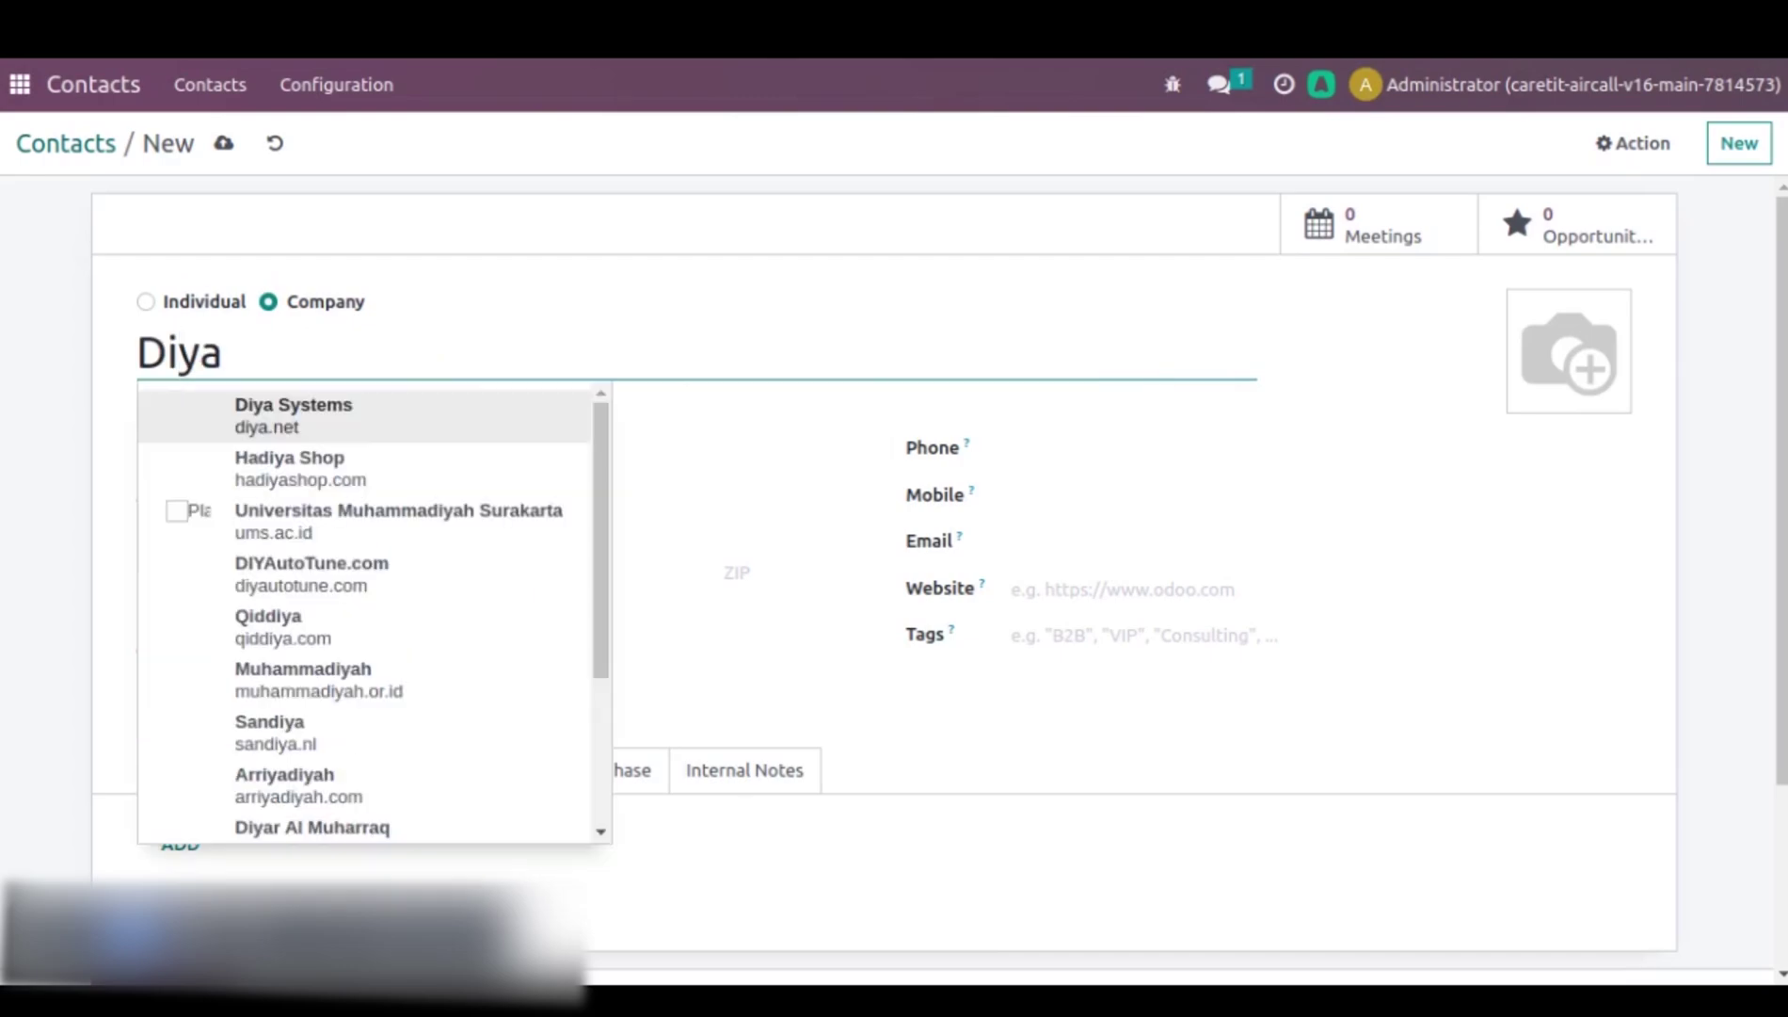
{"action": "left_click", "coordinate": [1224, 560]}
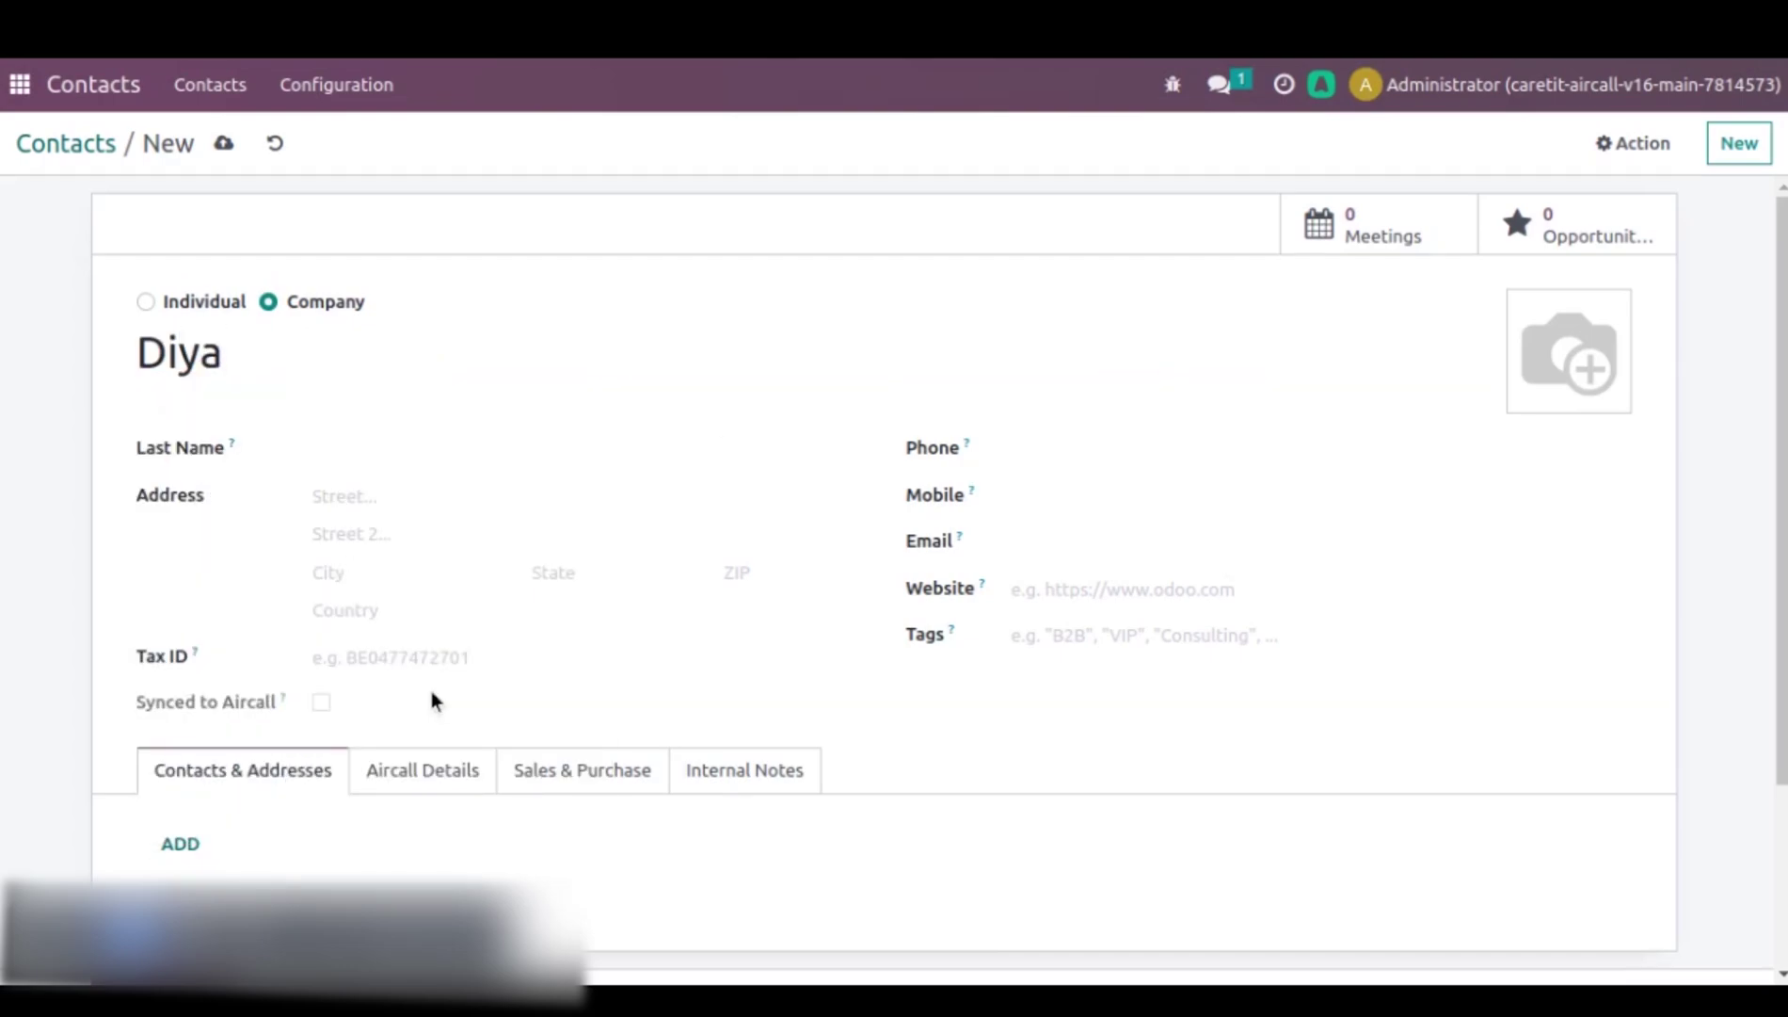
{"action": "left_click", "coordinate": [355, 459]}
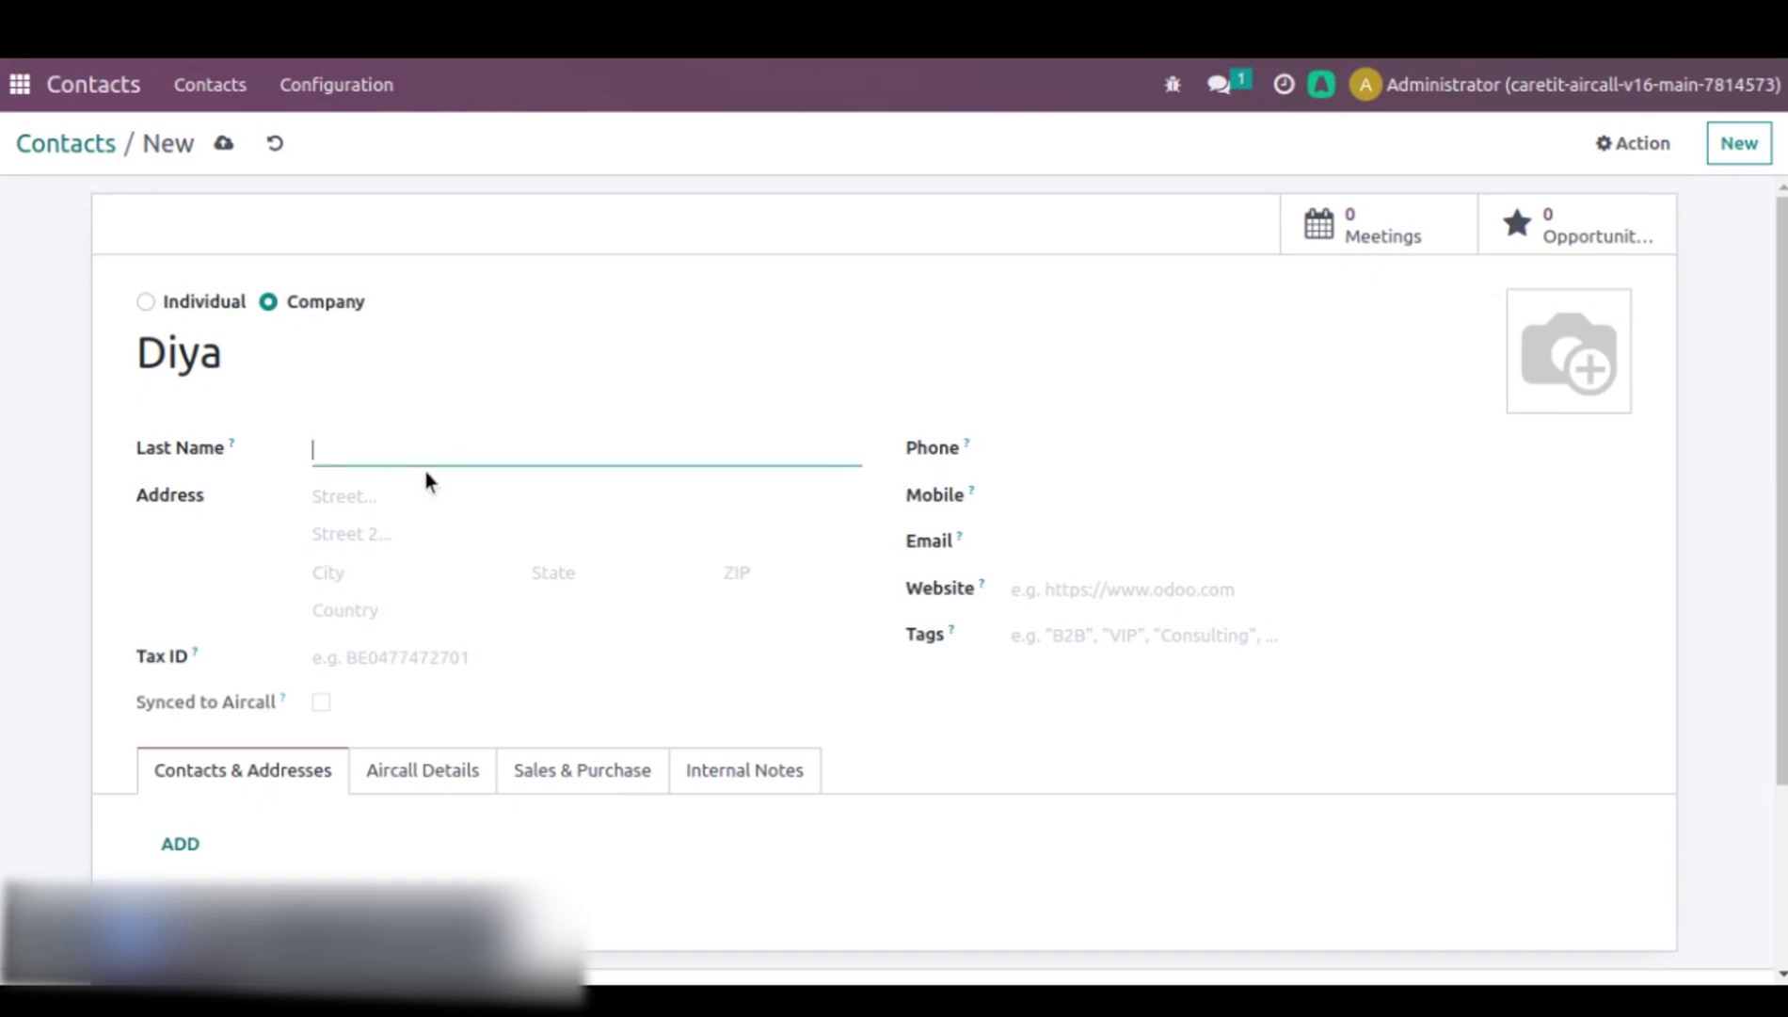
- Set the country to India, fill in the phone number and e-mail, and save the contact
{"action": "left_click", "coordinate": [563, 573]}
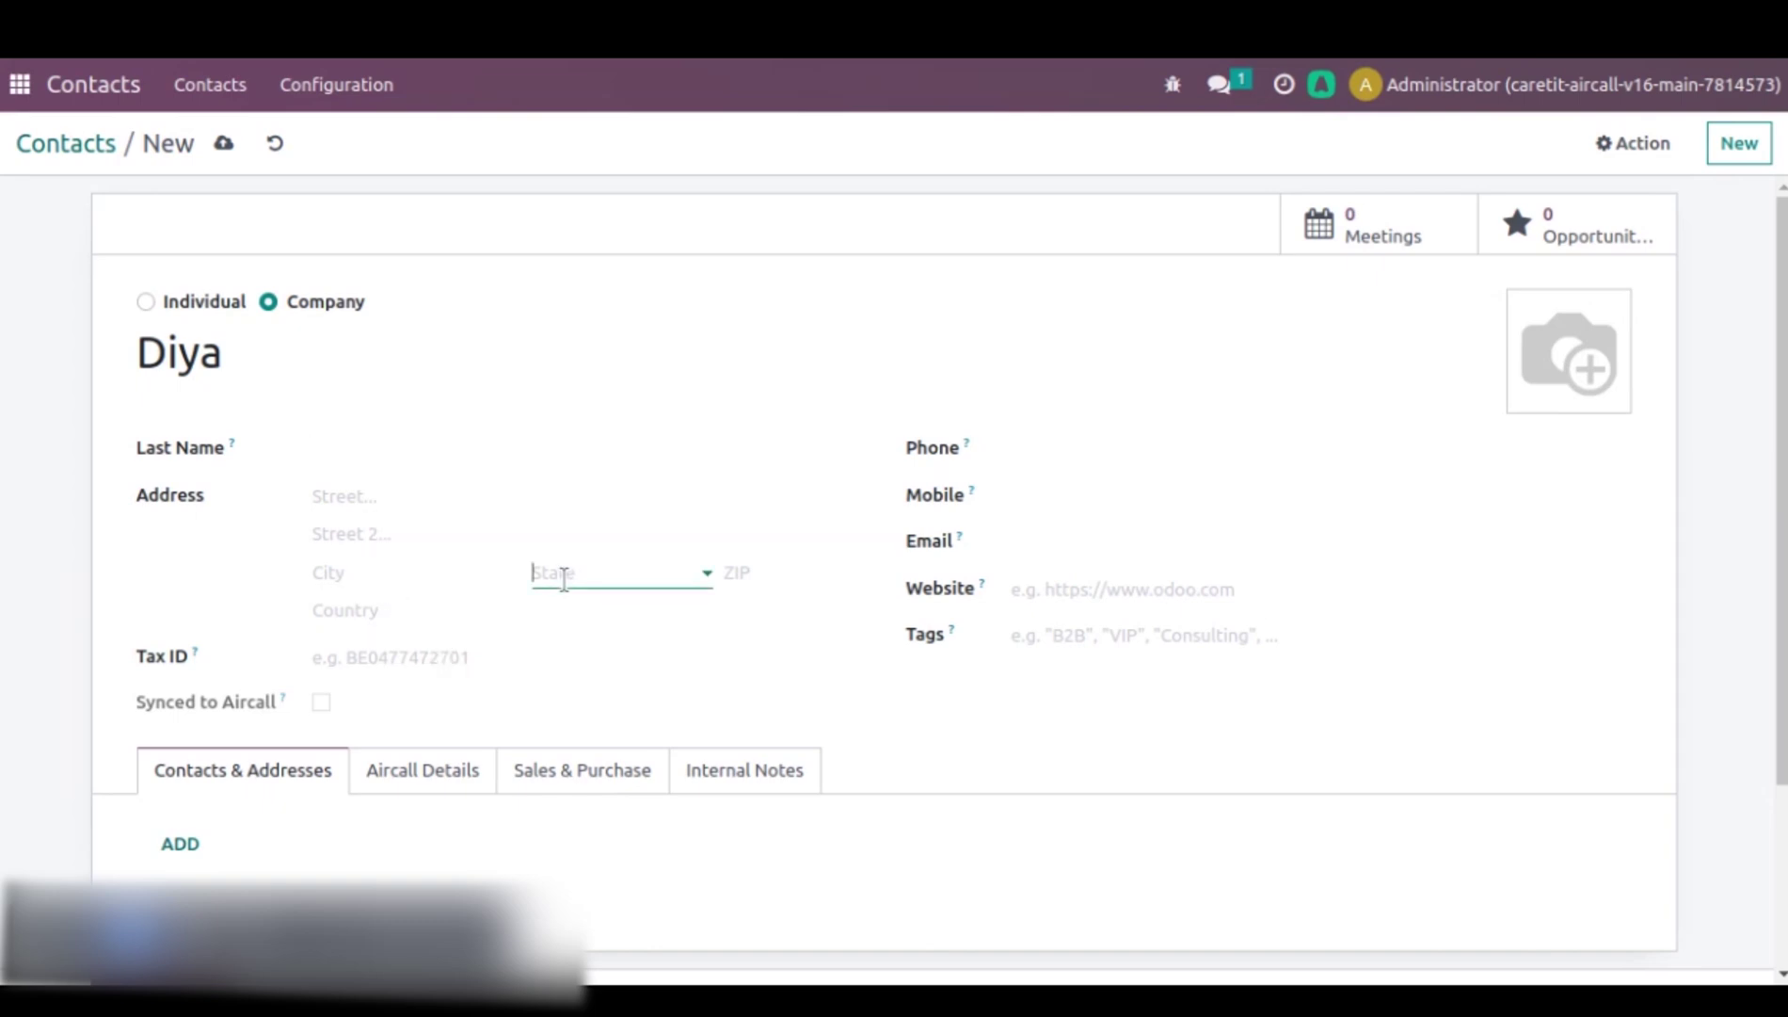
{"action": "left_click", "coordinate": [455, 607]}
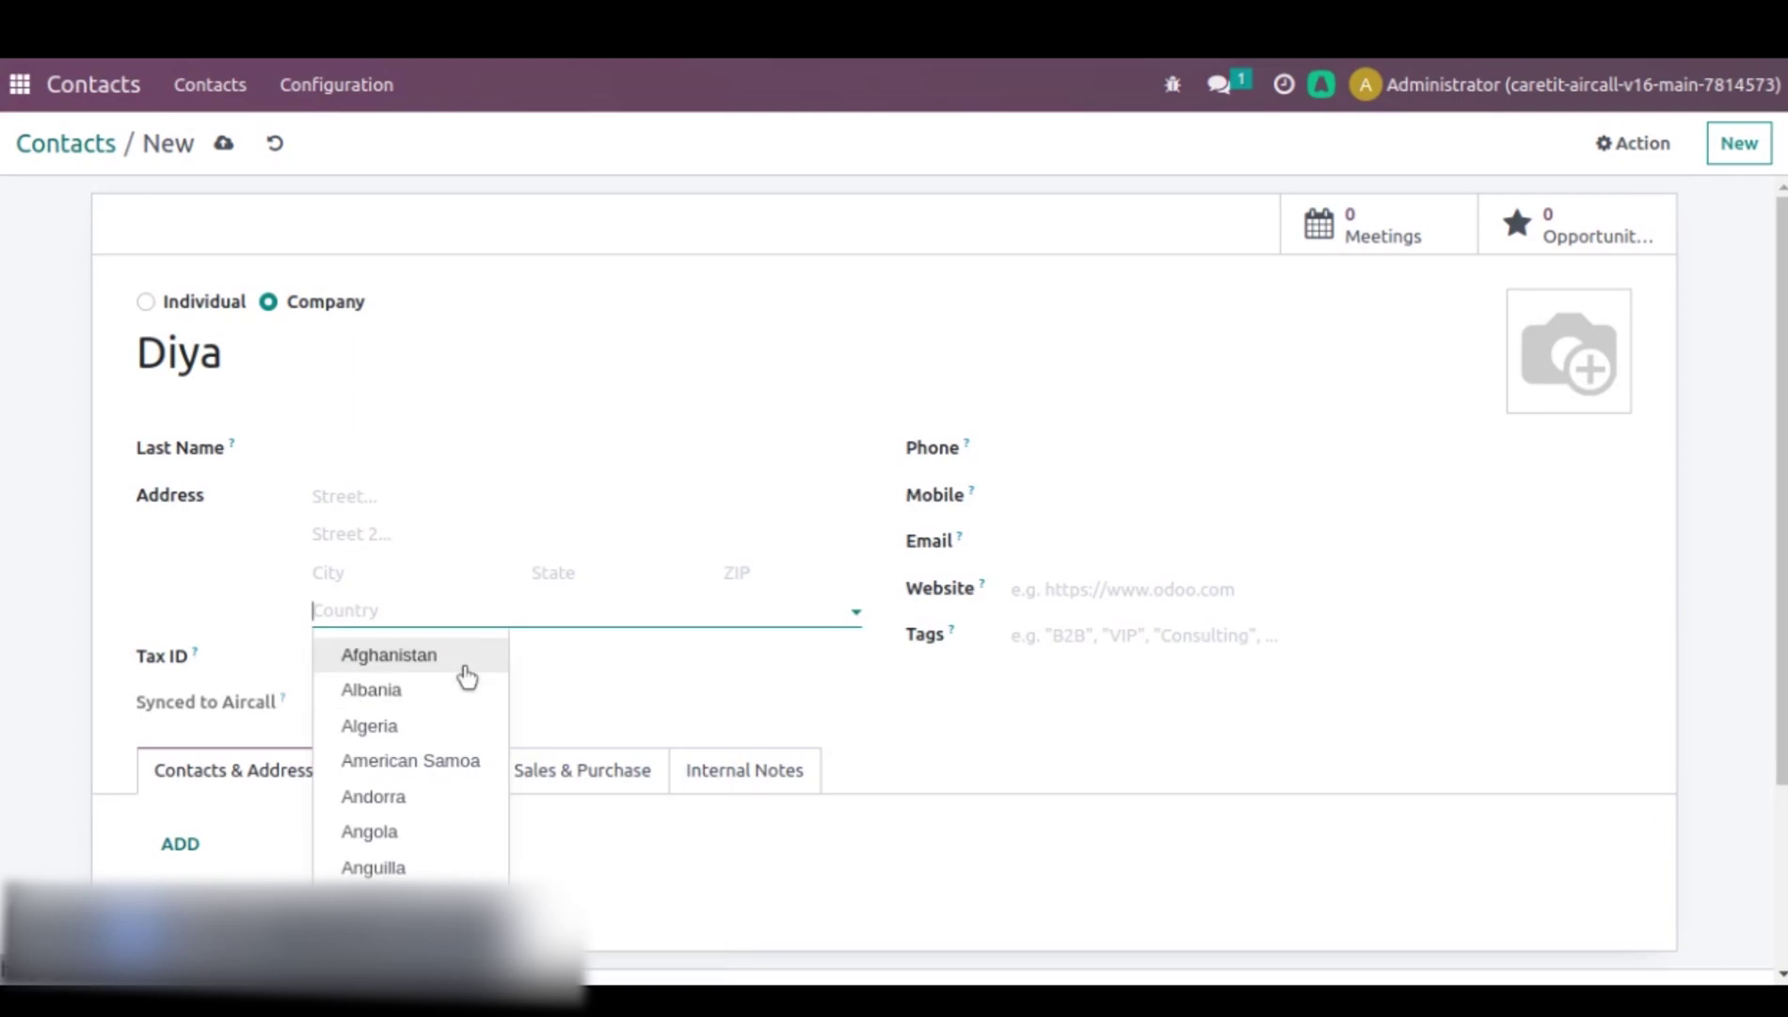
{"action": "type", "text": "Indi"}
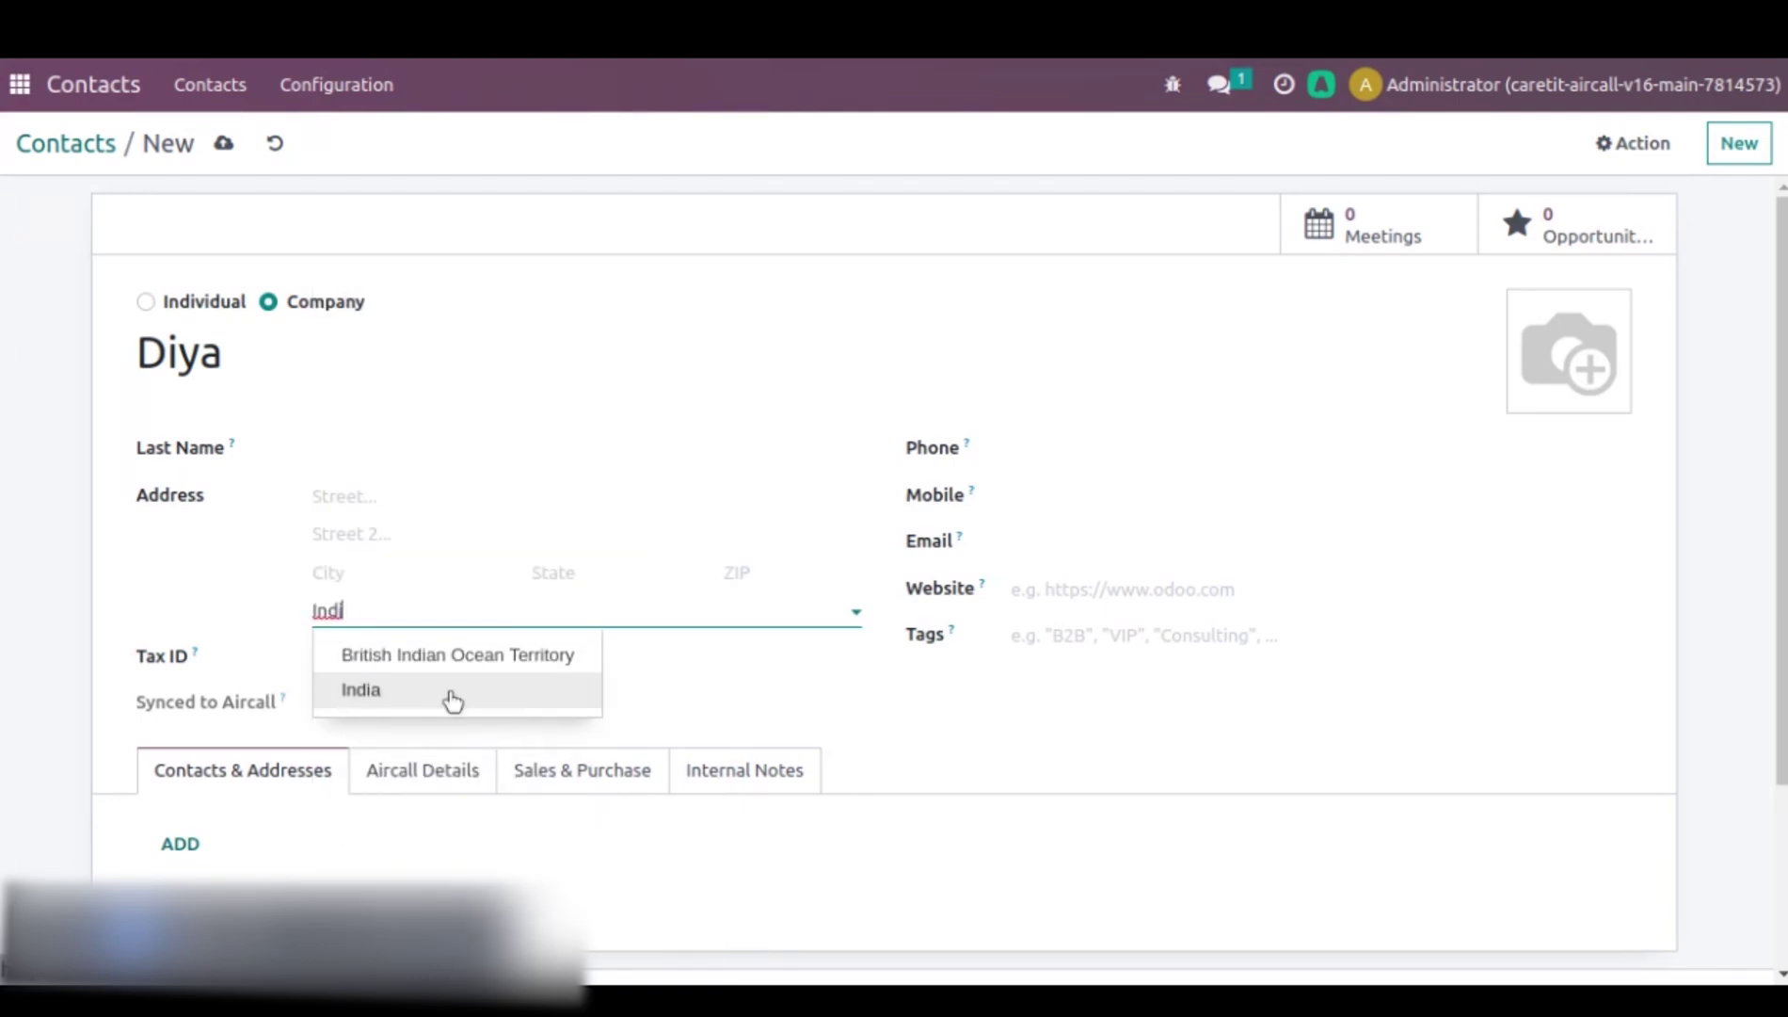
{"action": "left_click", "coordinate": [438, 692]}
{"action": "left_click", "coordinate": [1045, 451]}
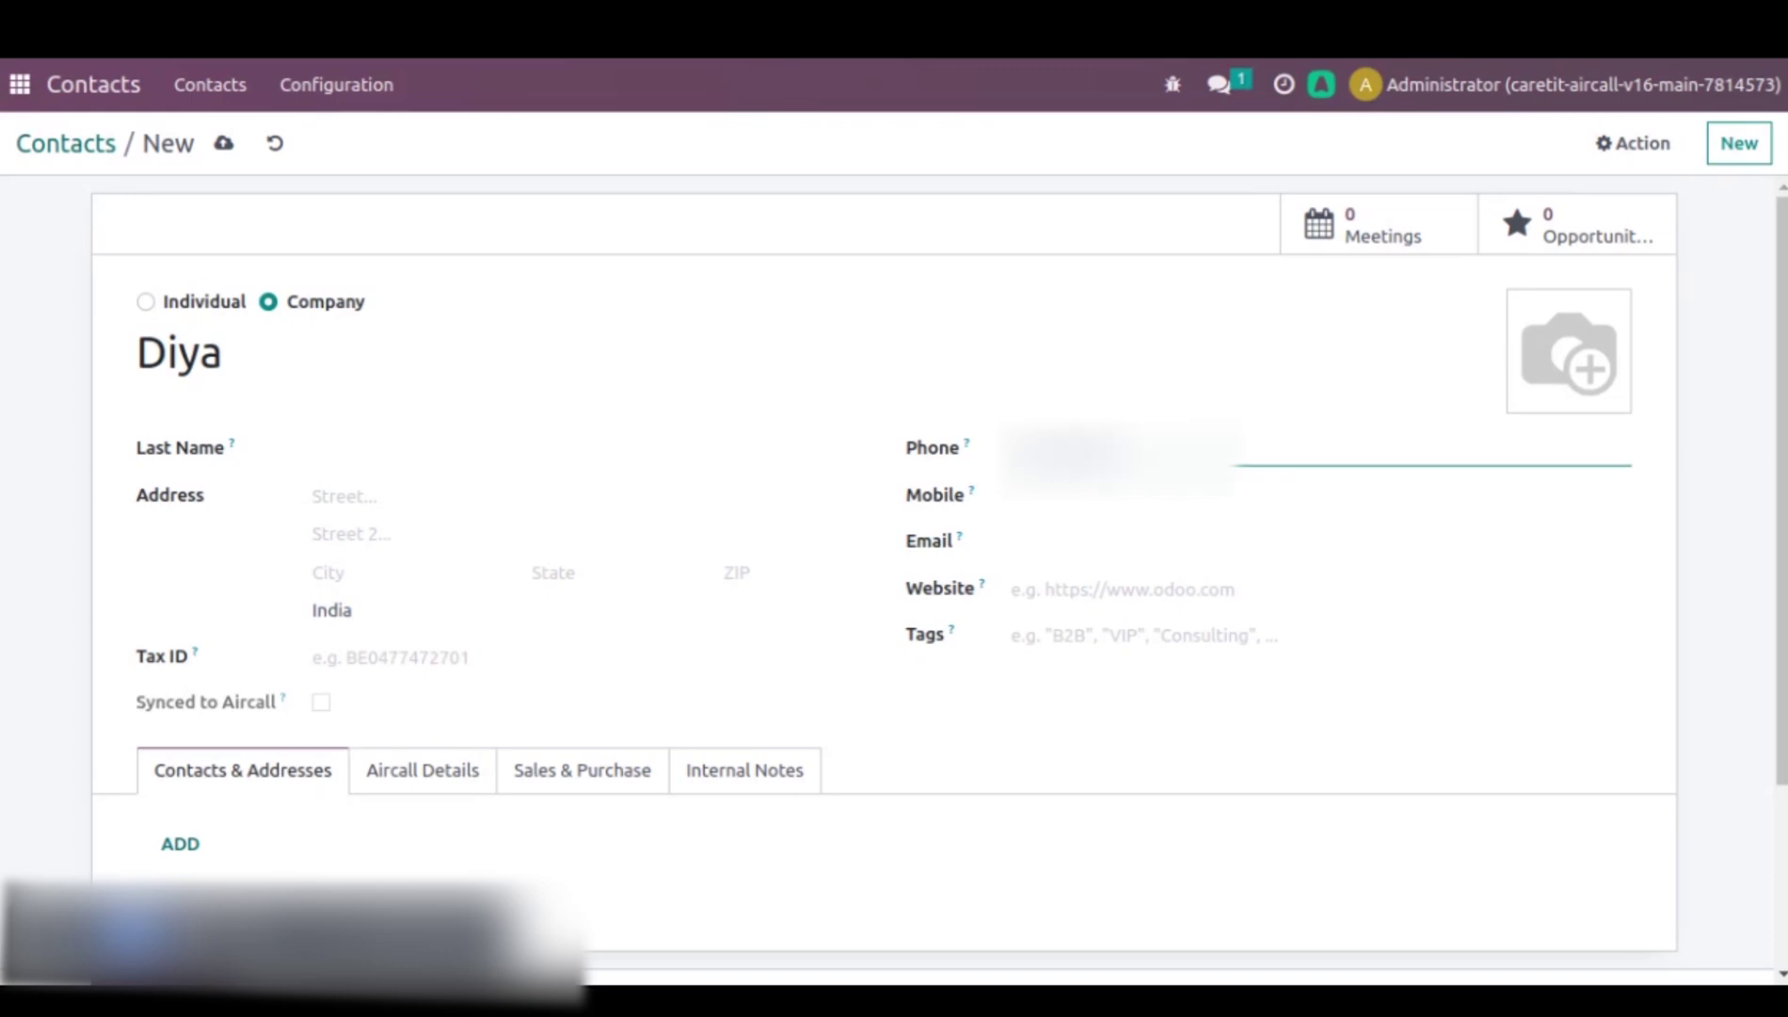
{"action": "left_click", "coordinate": [1073, 526]}
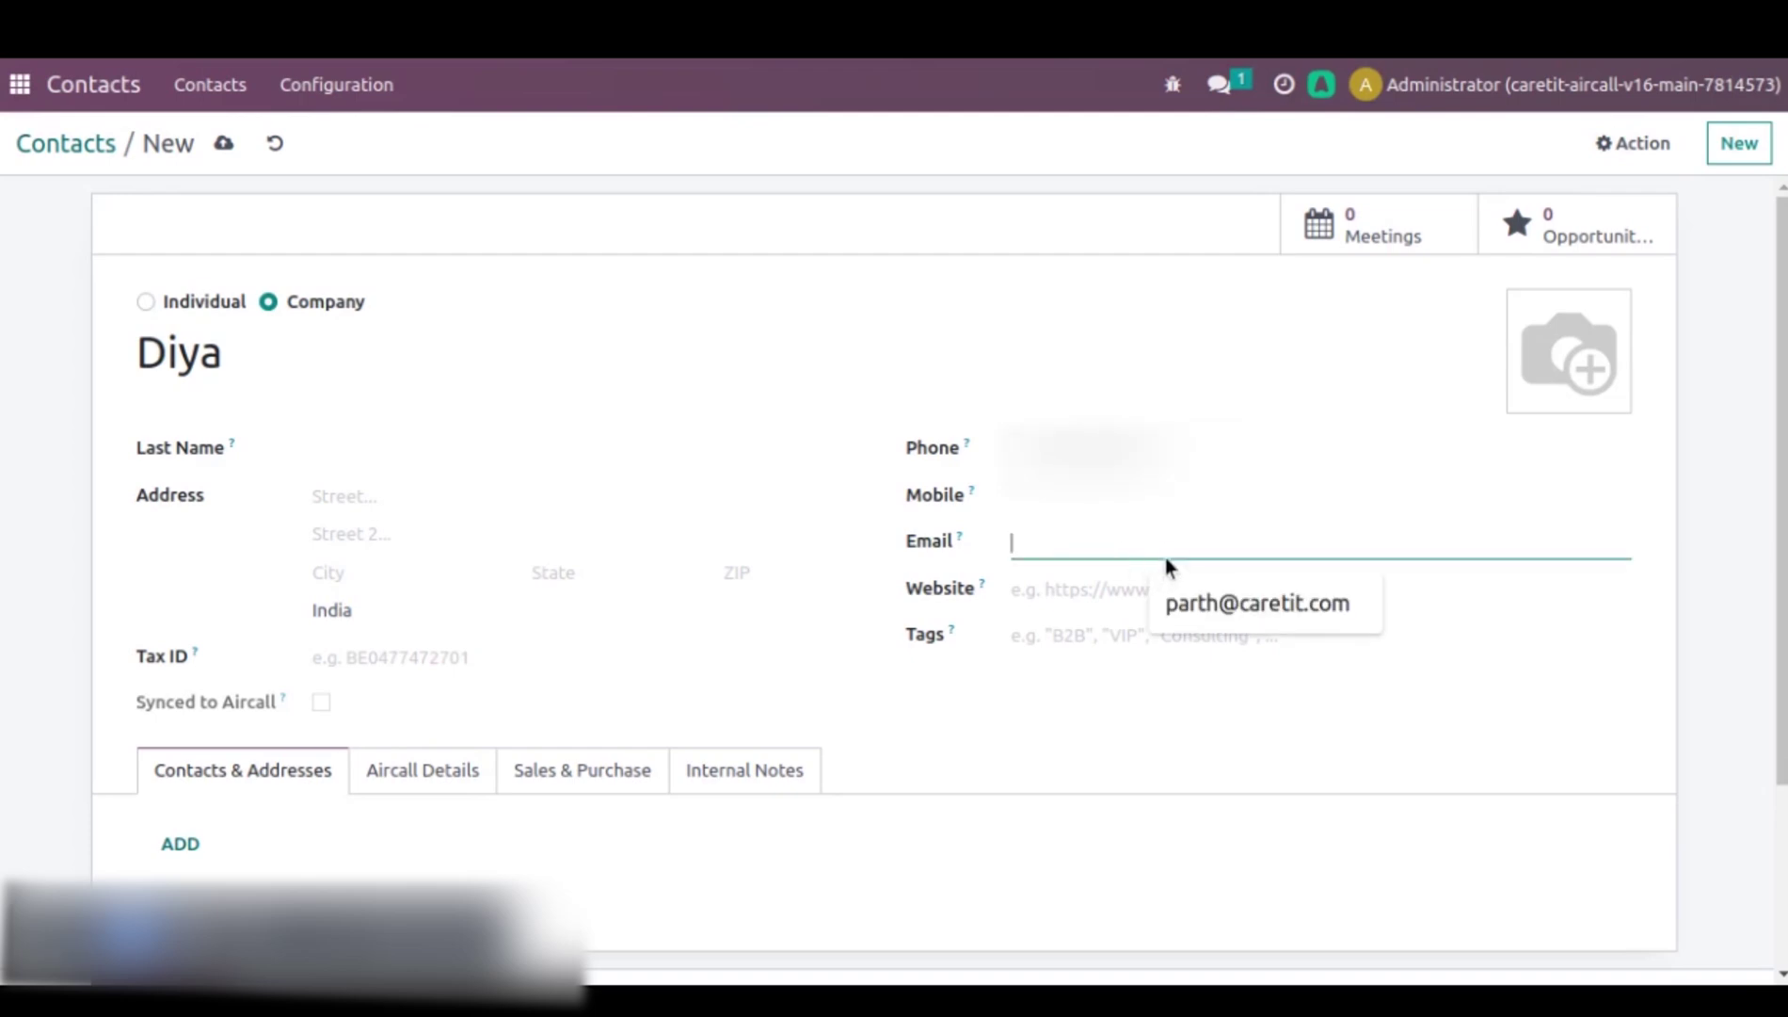
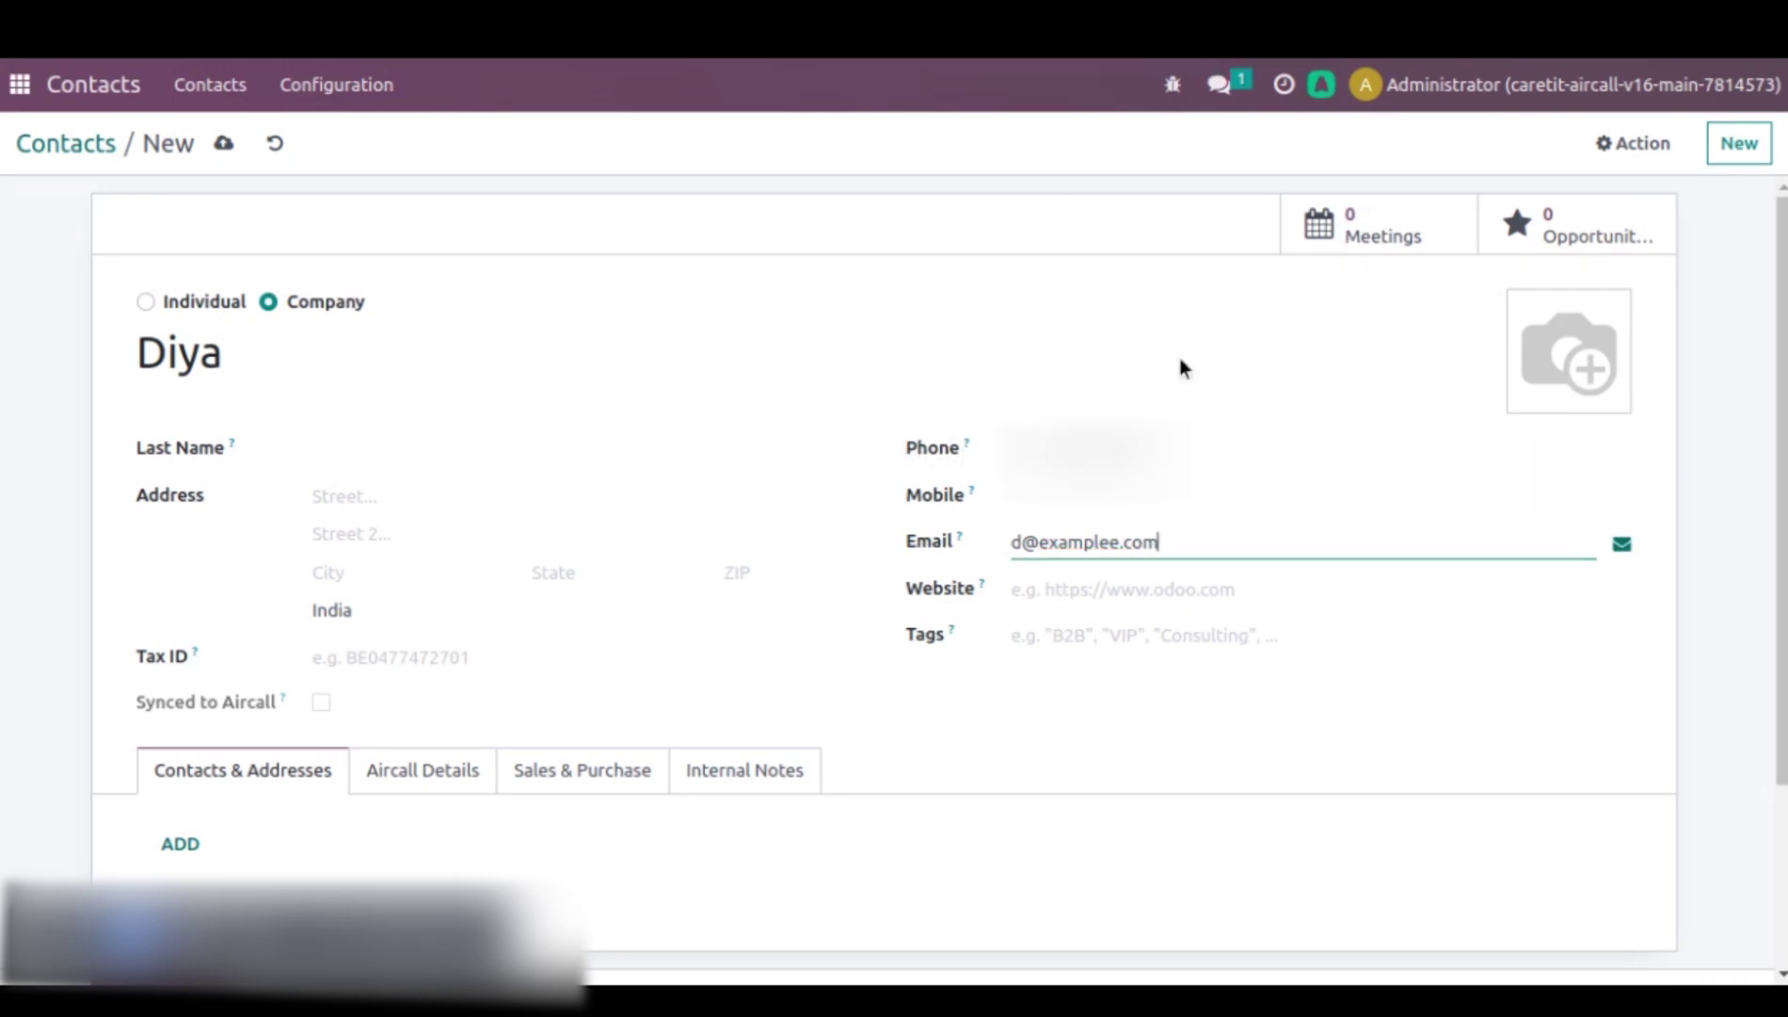
{"action": "key", "text": "alt+s"}
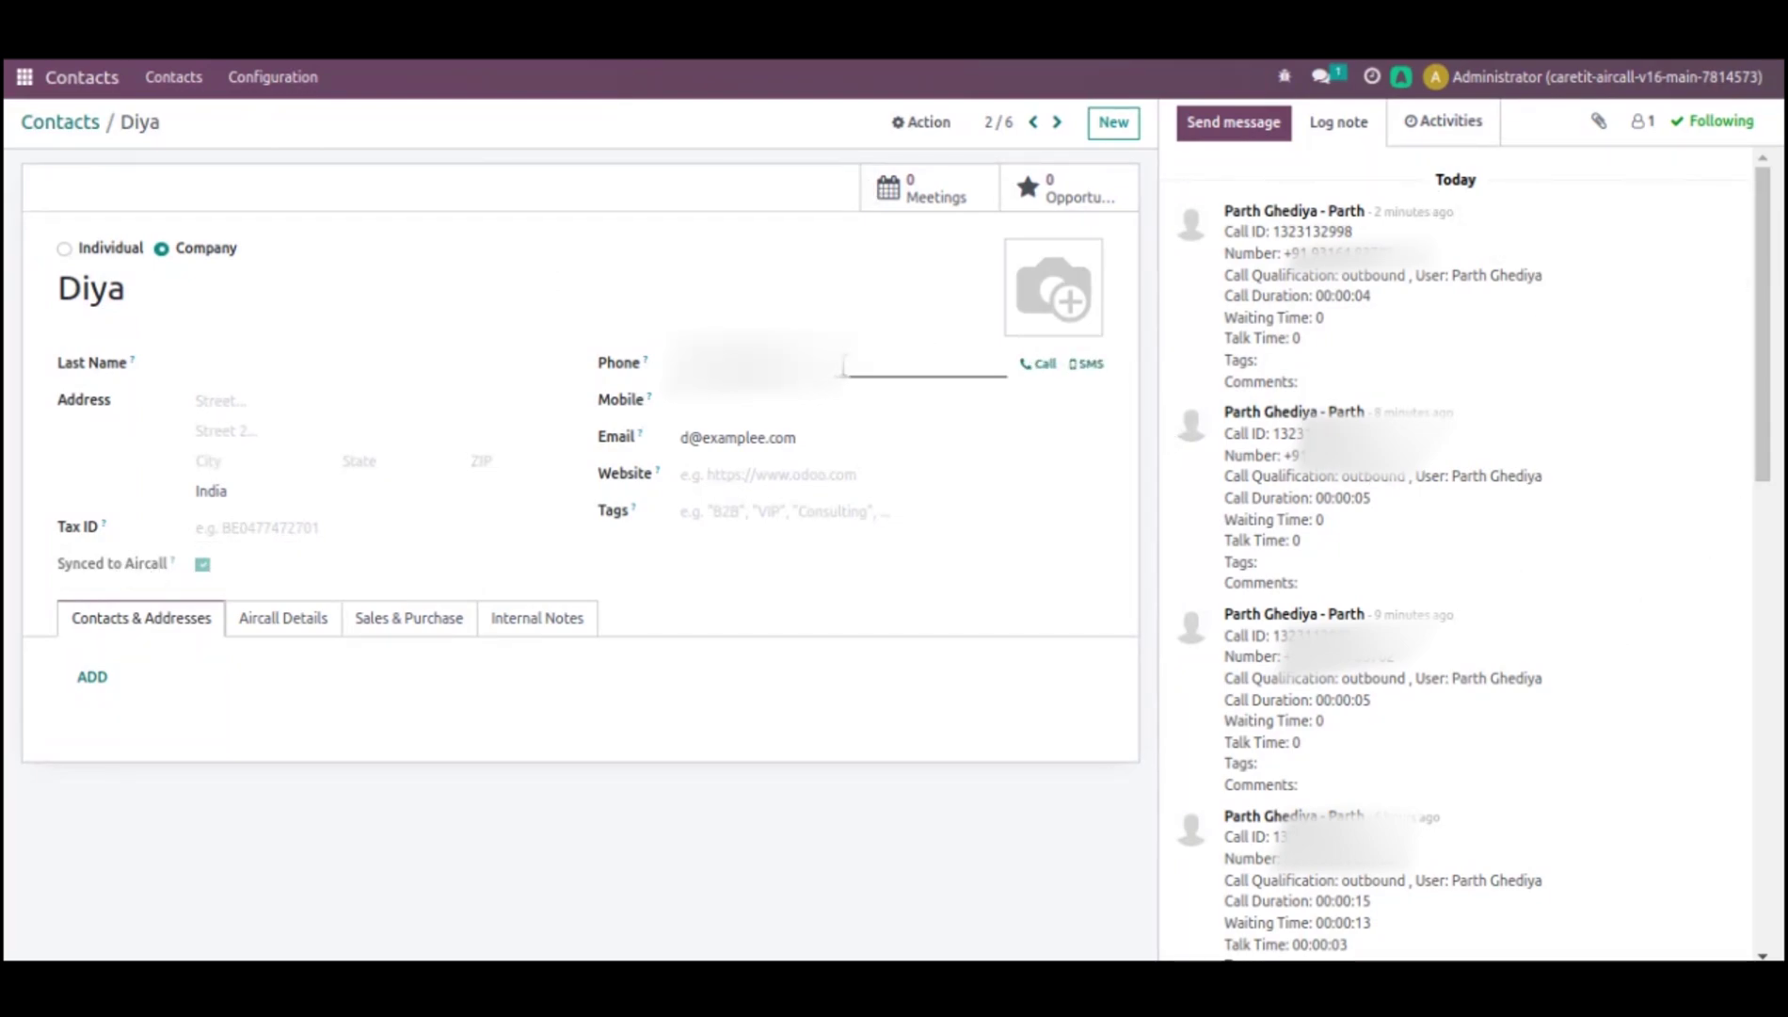
{"action": "left_click", "coordinate": [1045, 363]}
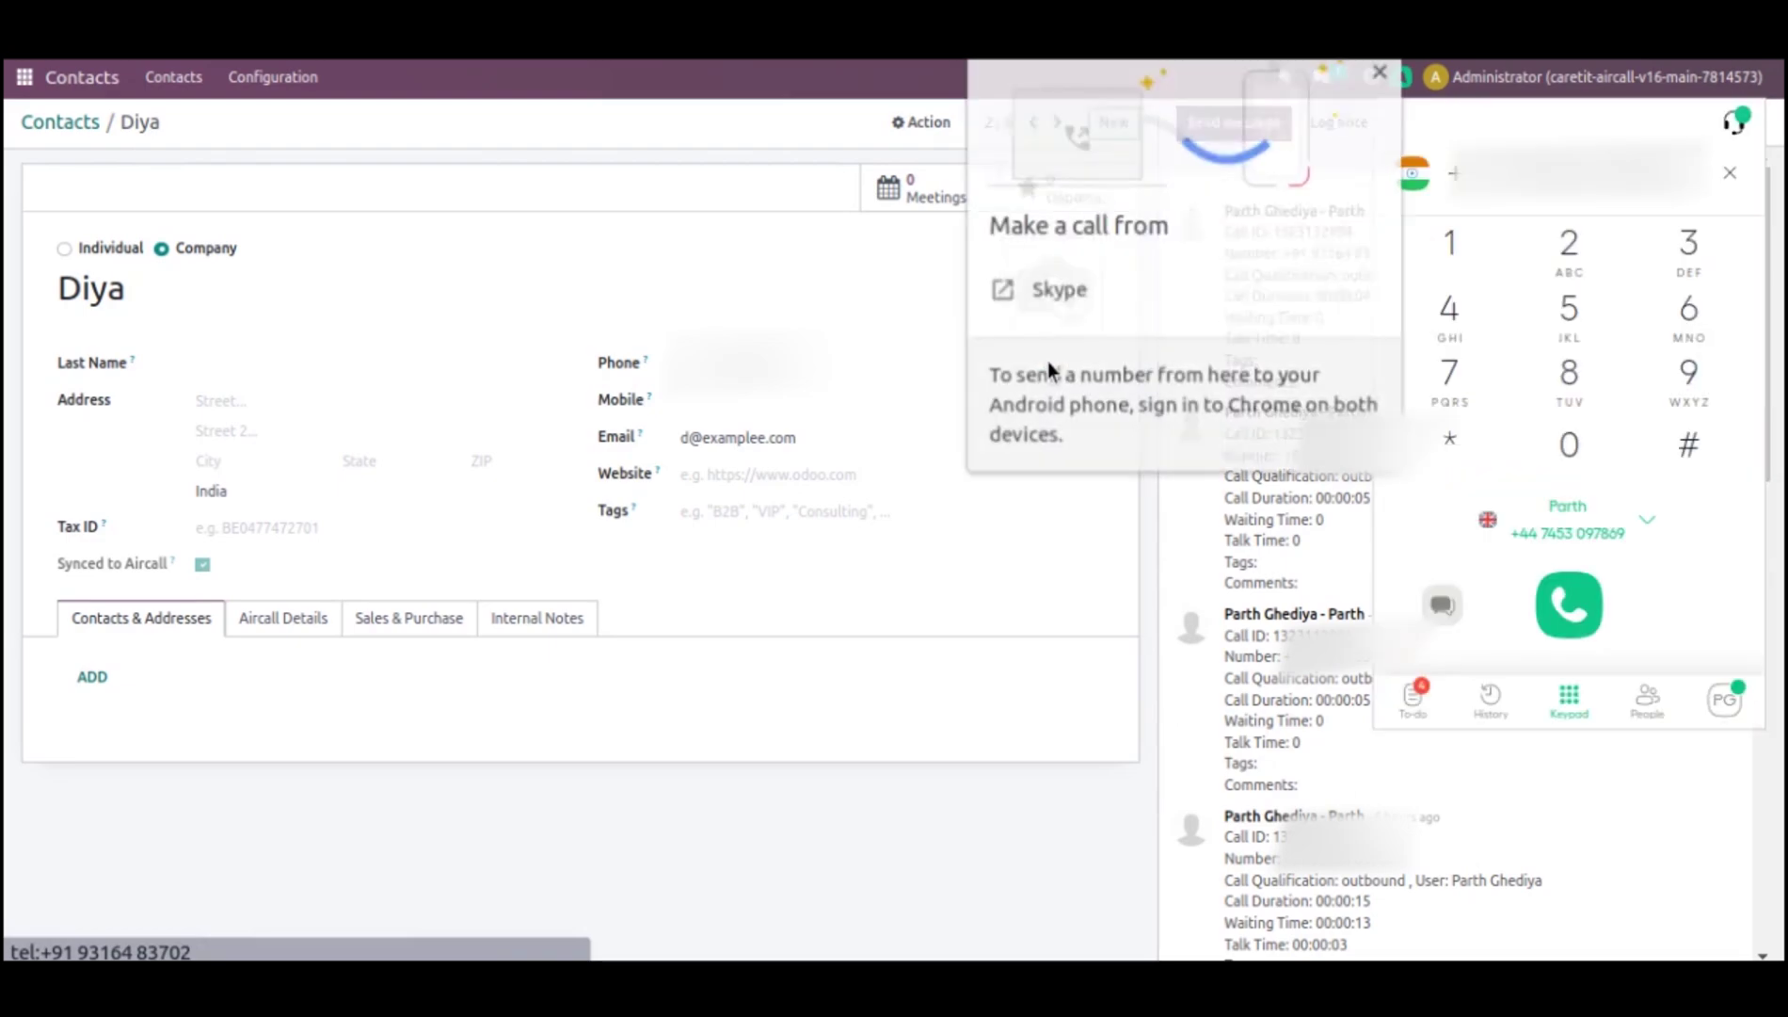
{"action": "left_click", "coordinate": [1382, 69]}
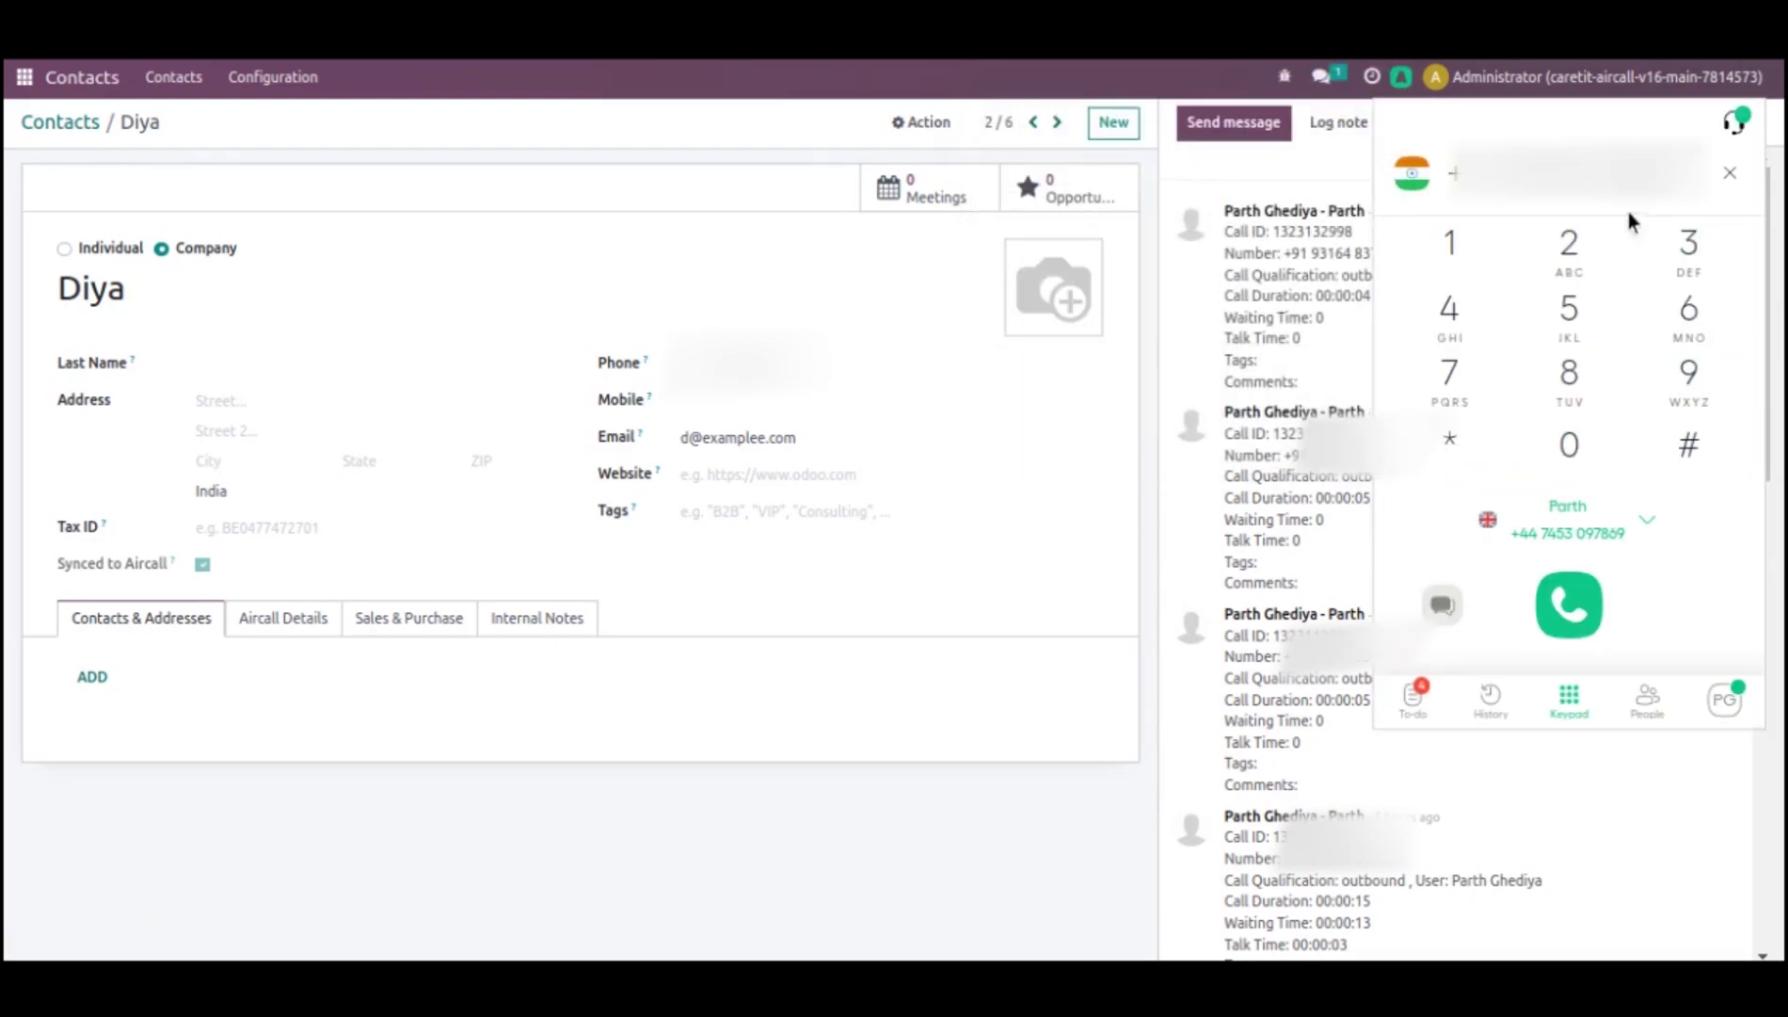
{"action": "left_click", "coordinate": [1570, 607]}
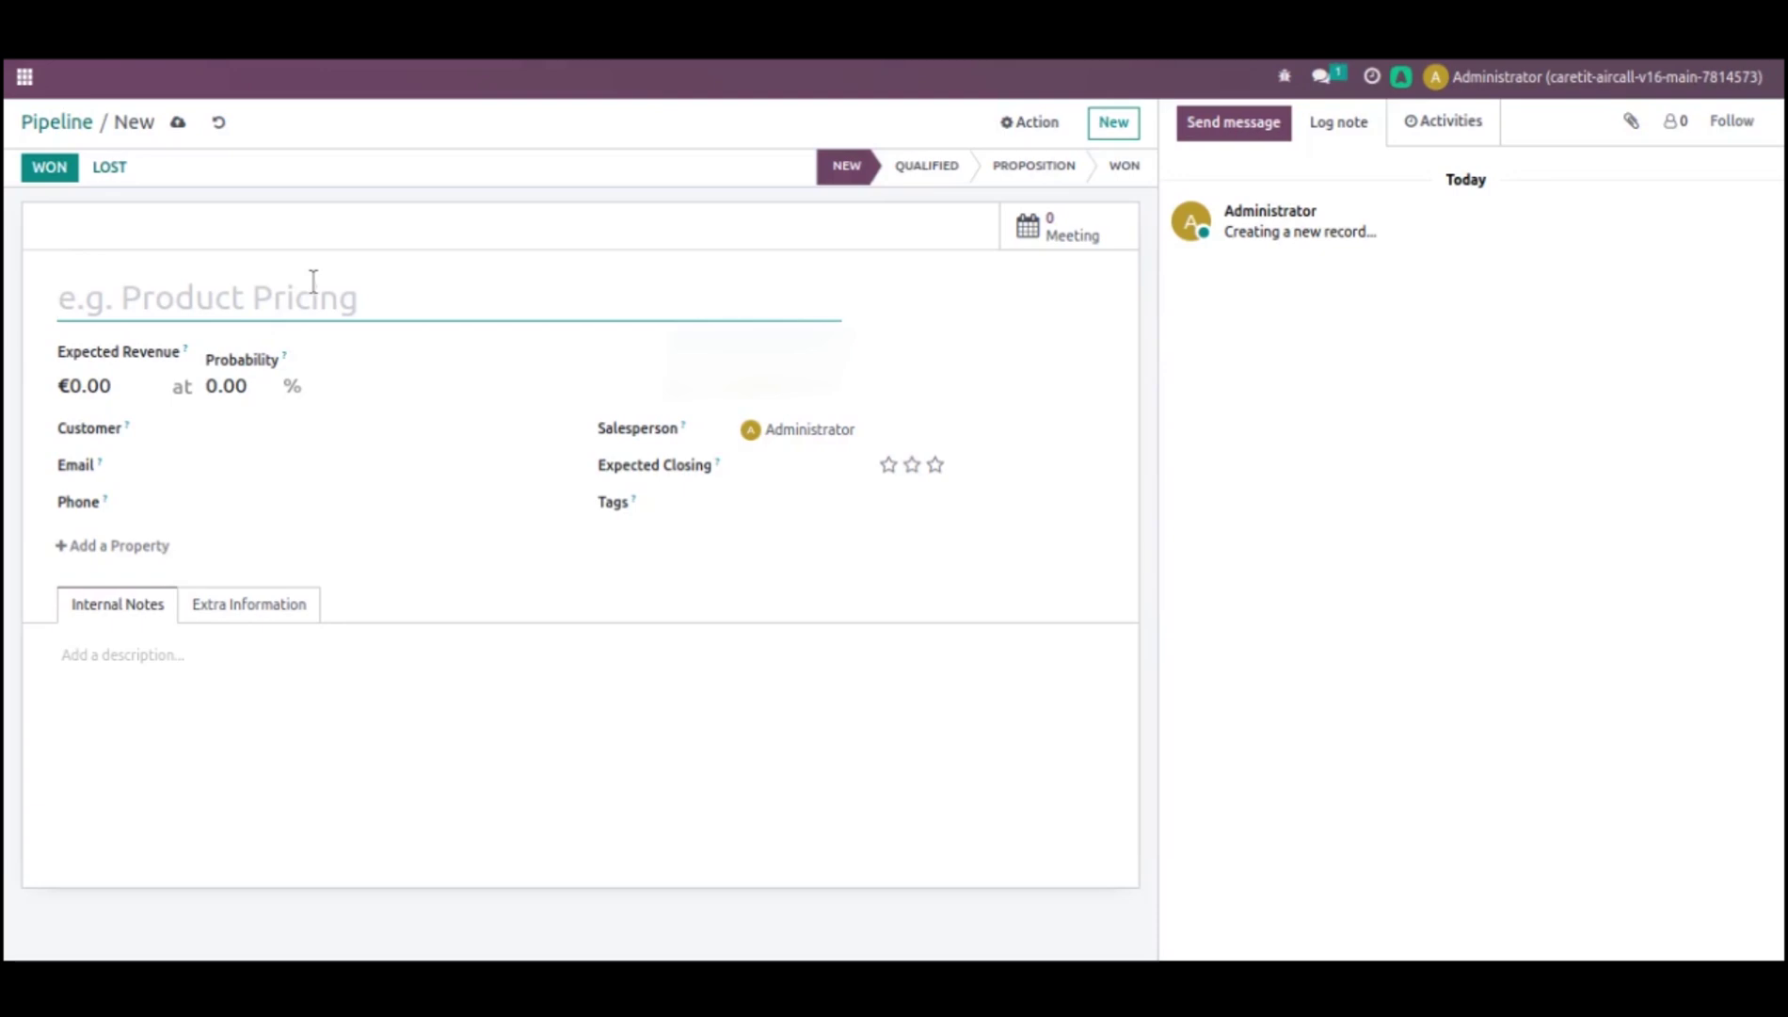
- Name the opportunity 'Task-1', set expected revenue to 500, and save it
{"action": "type", "text": "Task-1"}
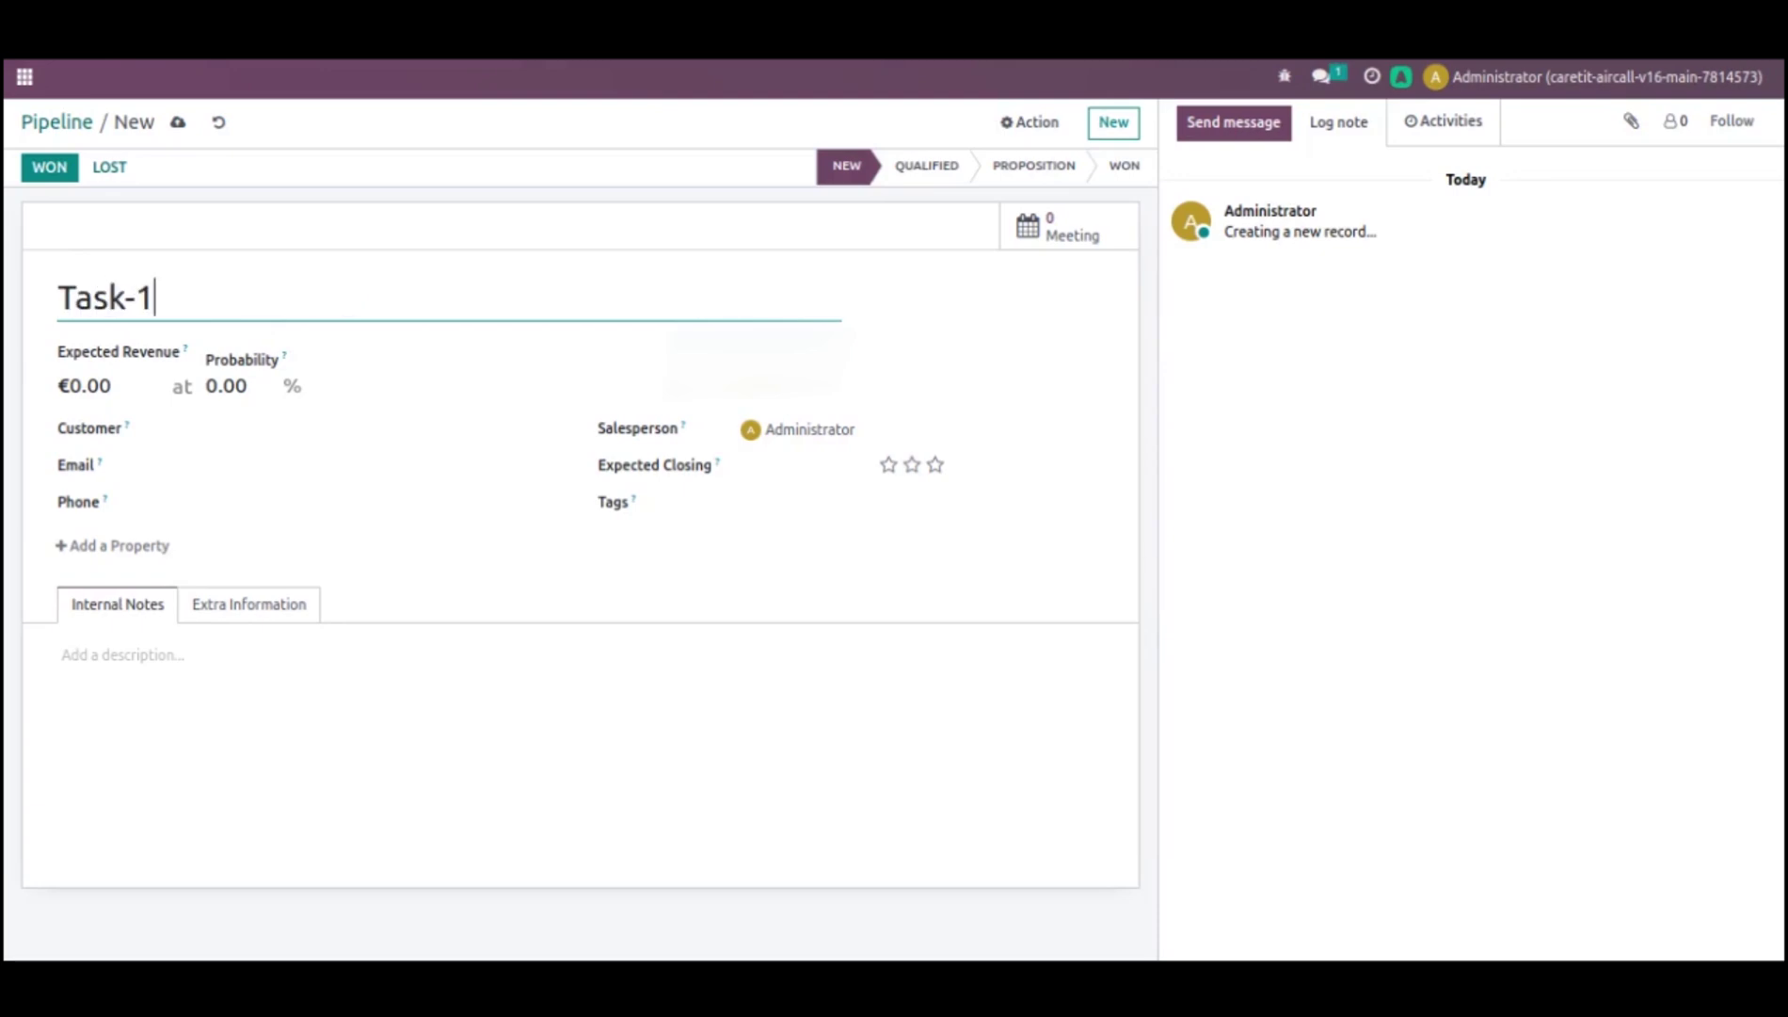
{"action": "left_click", "coordinate": [139, 373]}
{"action": "key", "text": "BackSpace"}
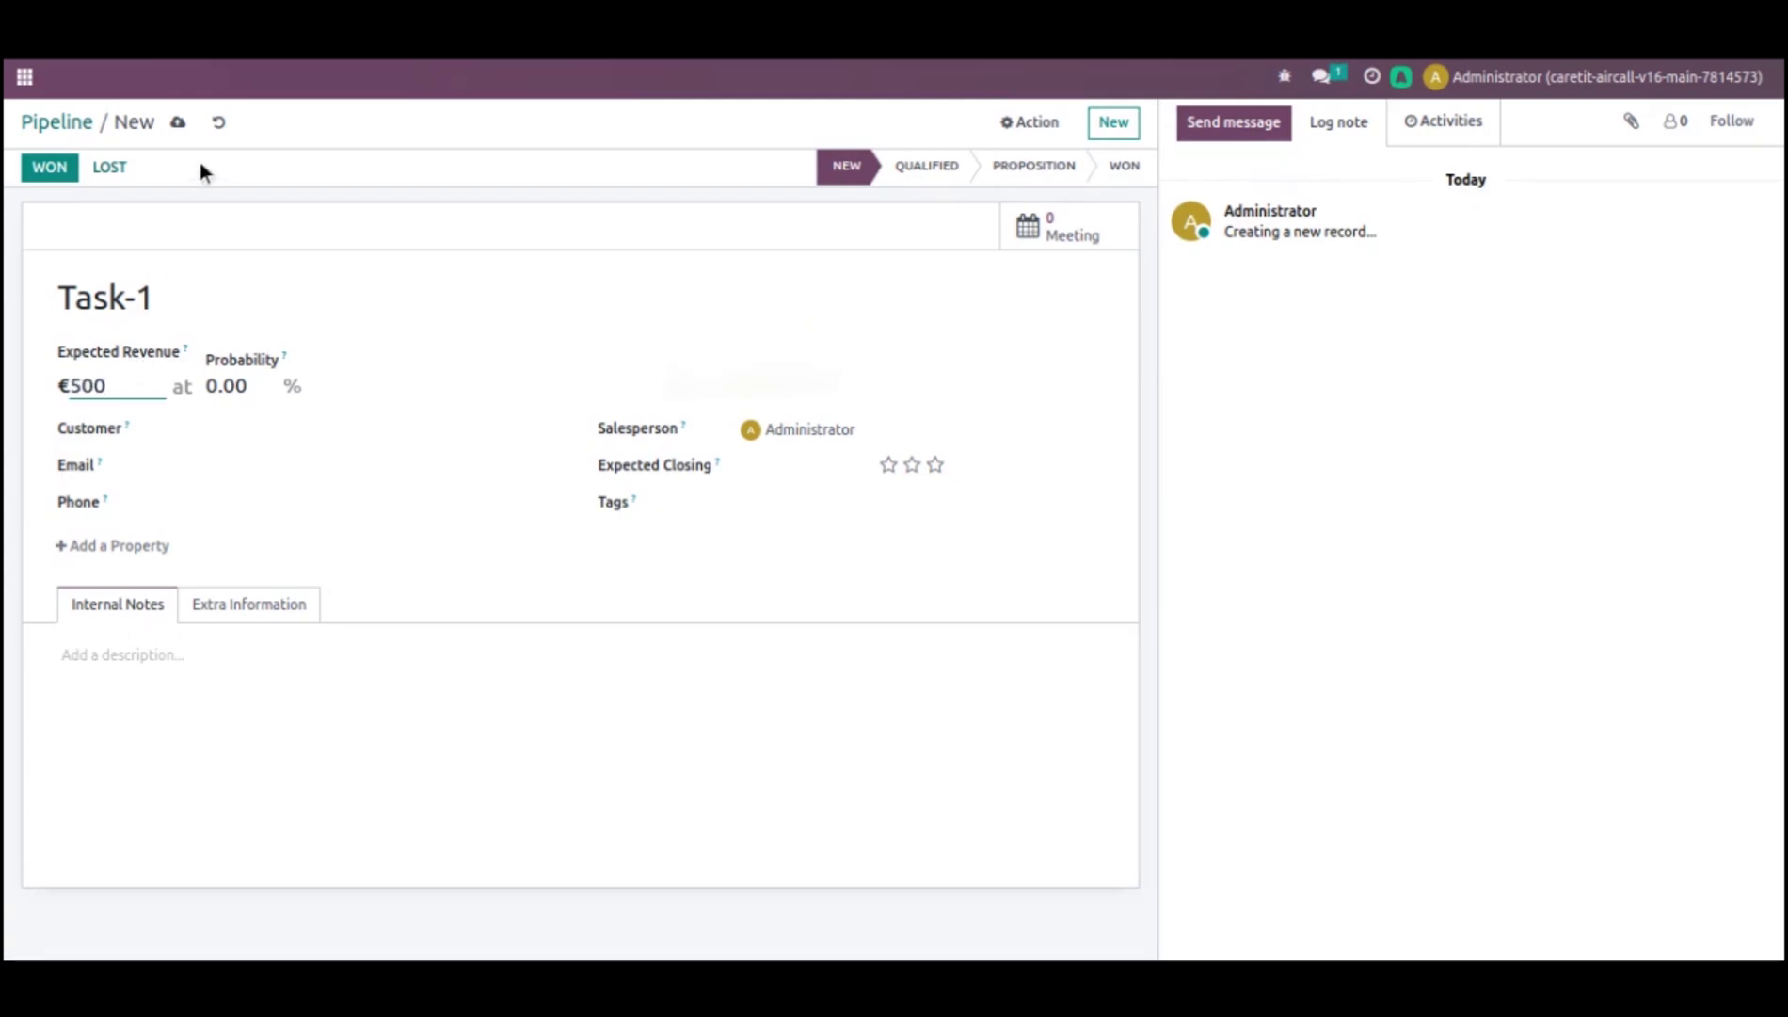
{"action": "left_click", "coordinate": [181, 123]}
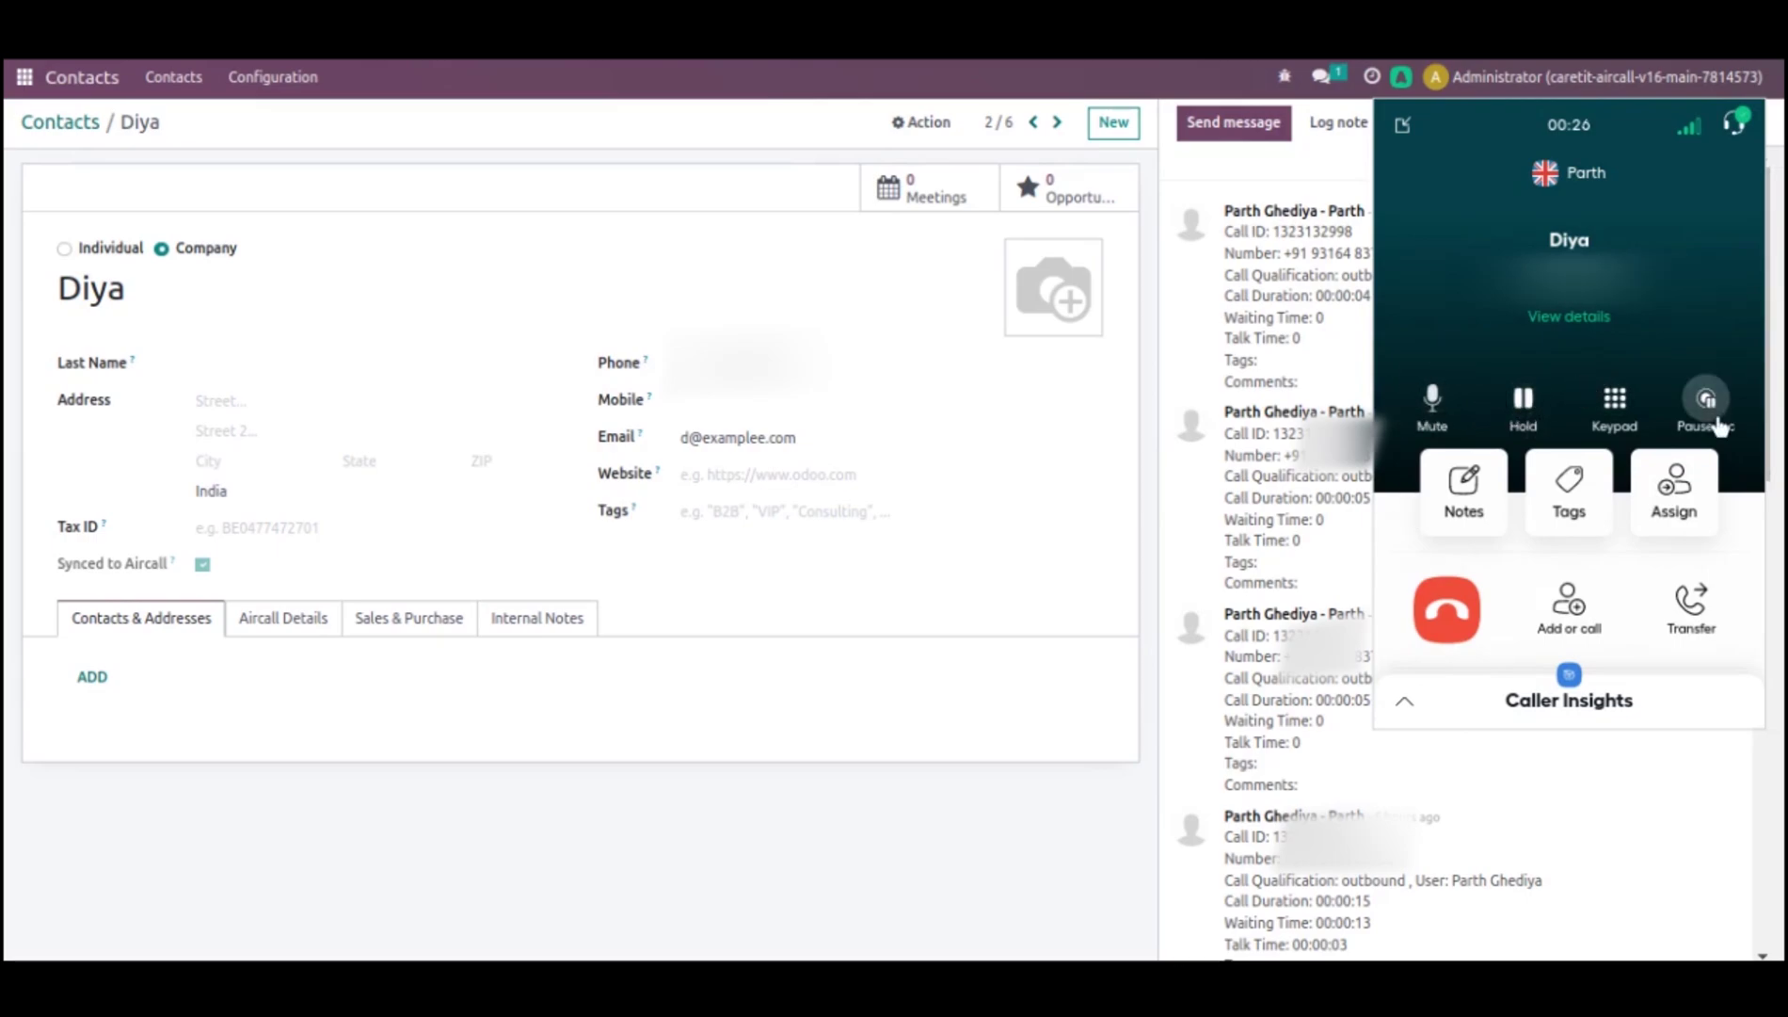
- Write the call note 'This is very Important task' in the Aircall widget
{"action": "left_click", "coordinate": [1615, 414]}
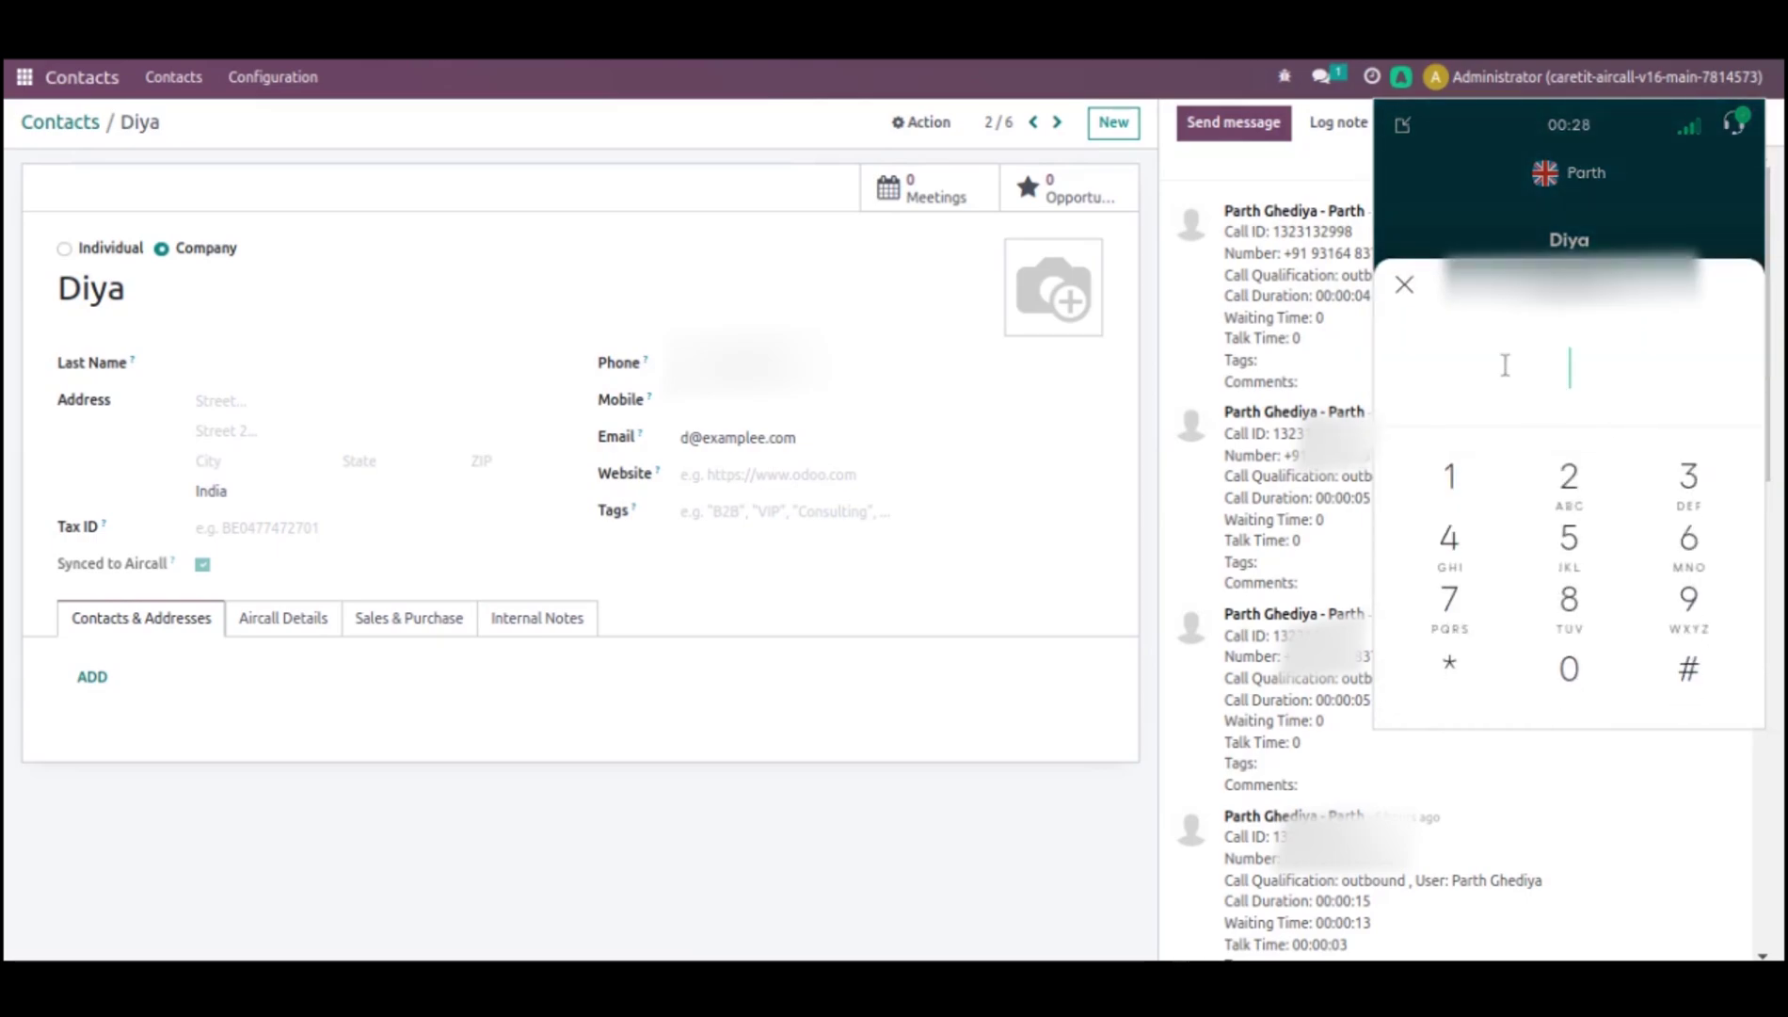
{"action": "left_click", "coordinate": [1404, 285]}
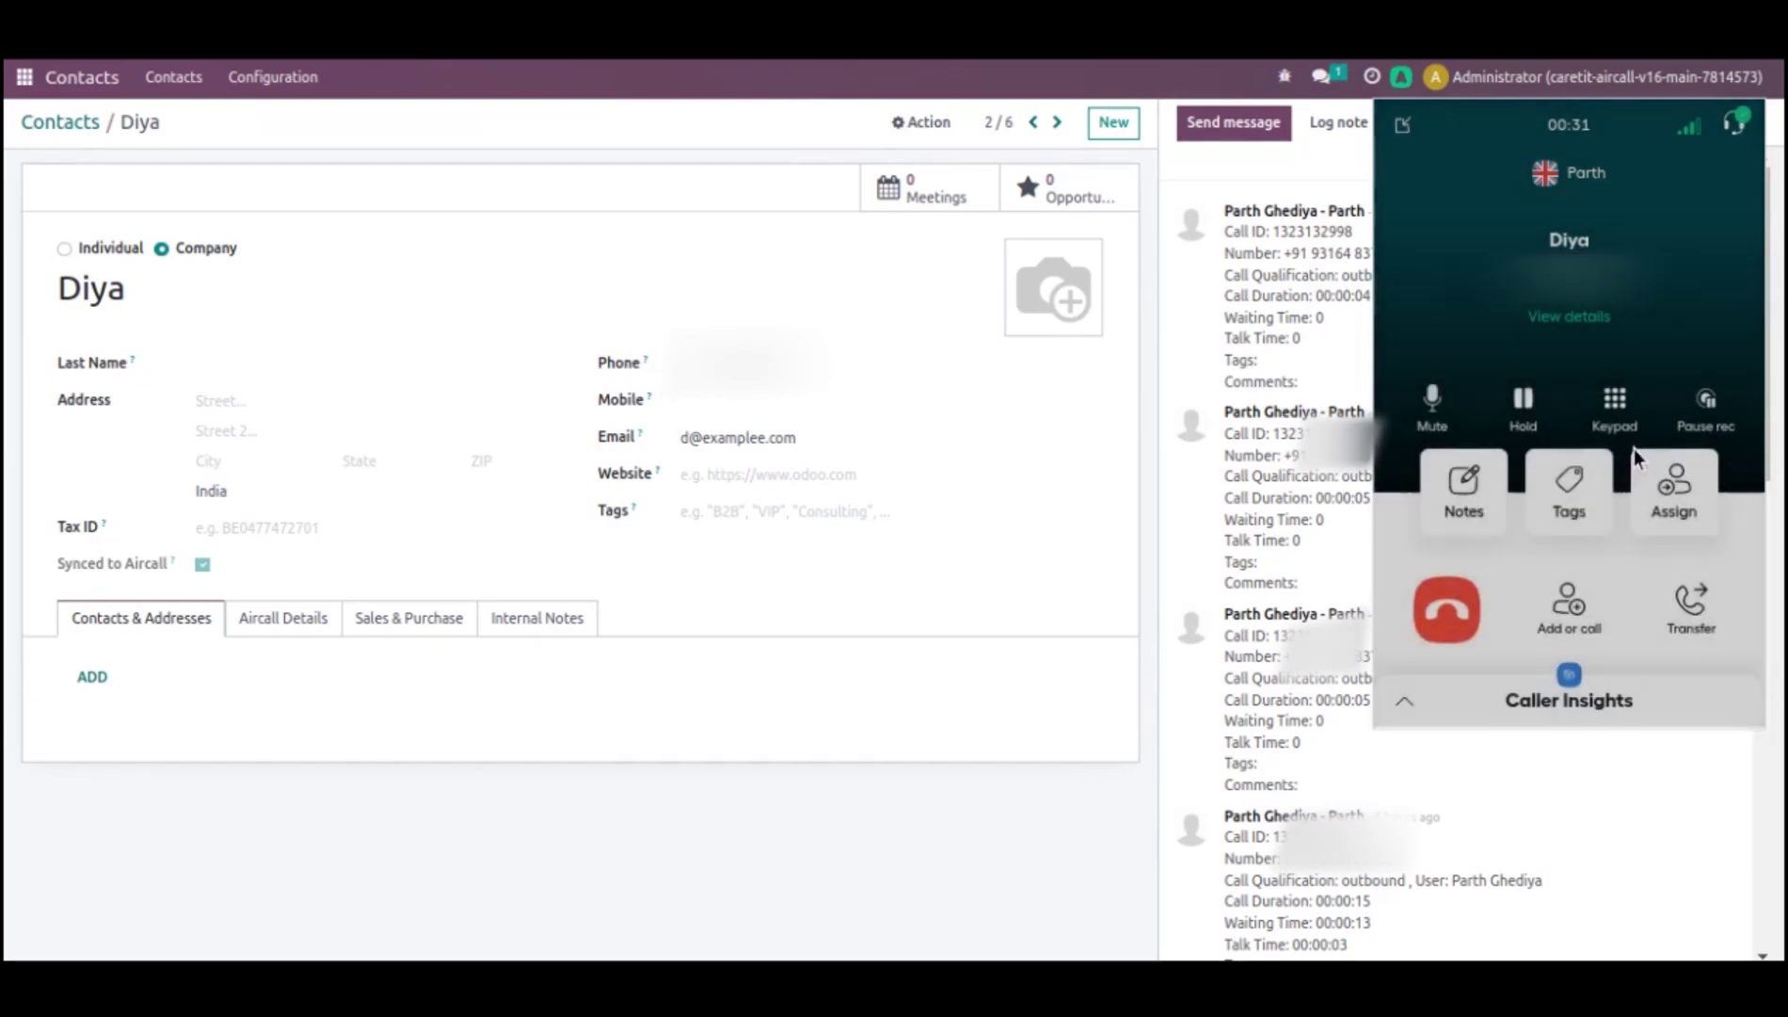
{"action": "left_click", "coordinate": [1454, 499]}
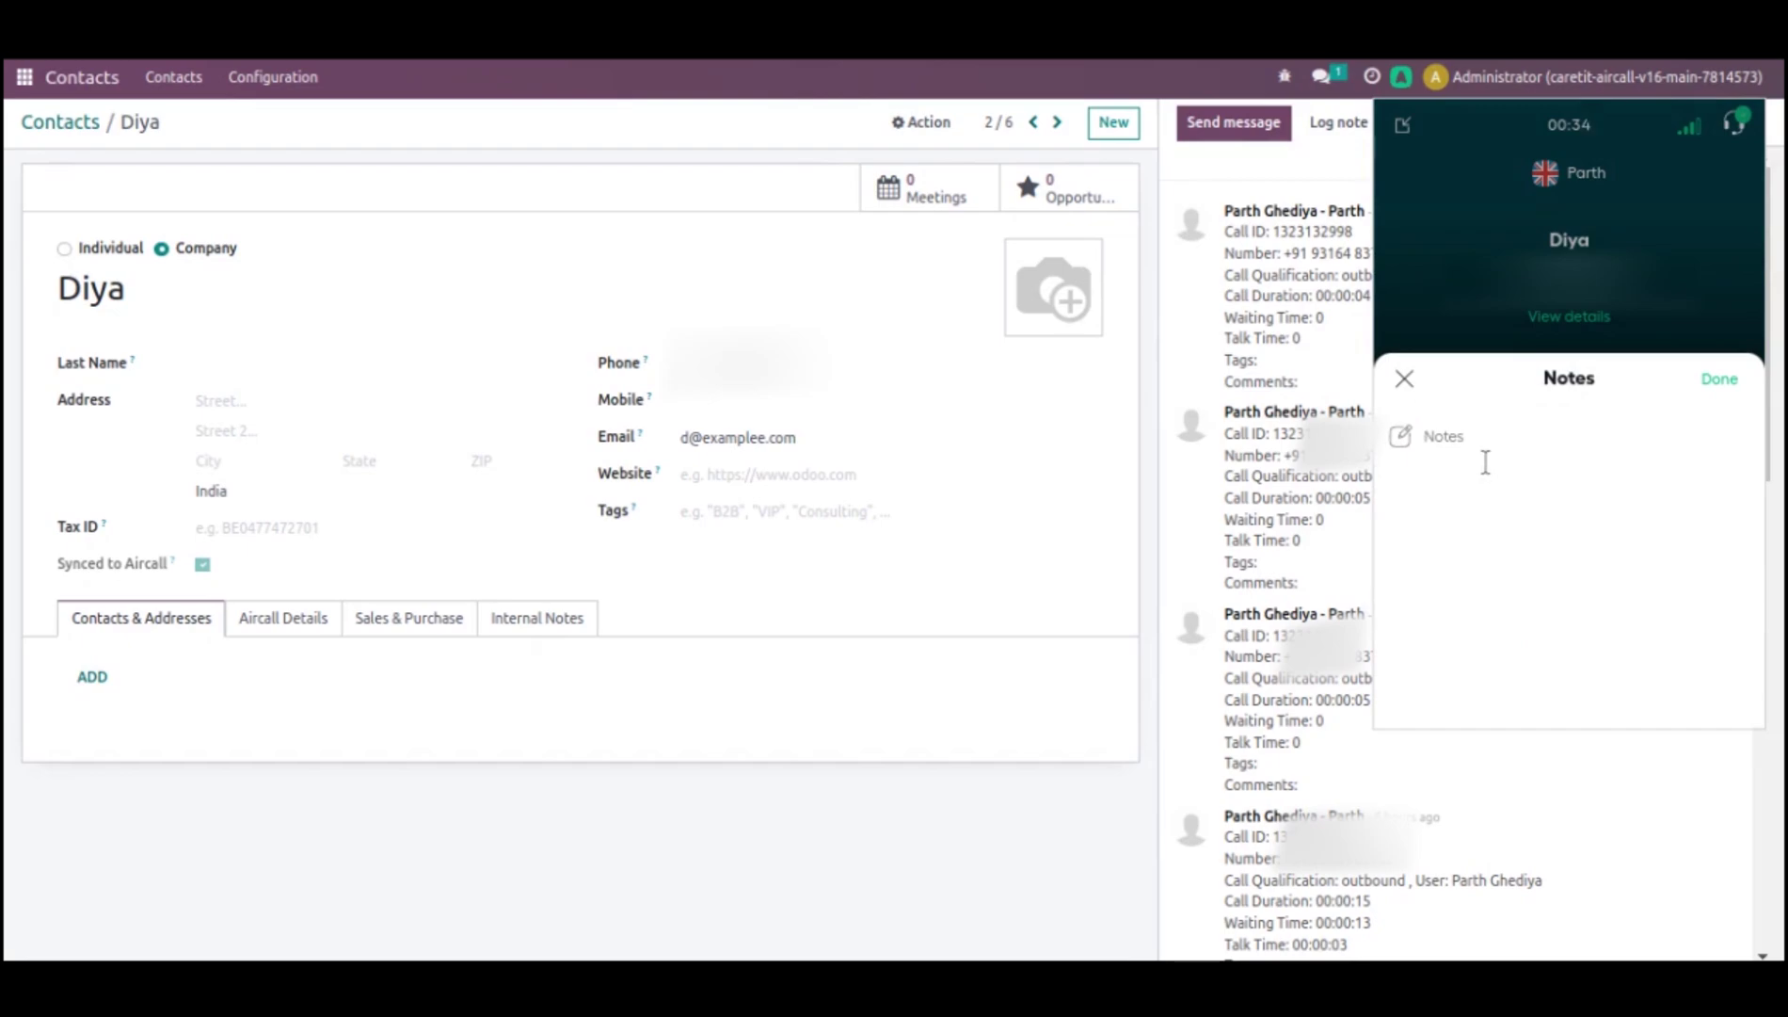
{"action": "type", "text": "This is very Important task"}
- Save the note and tag the call with Meeting and Urgent
{"action": "left_click", "coordinate": [1719, 381]}
{"action": "left_click", "coordinate": [1608, 499]}
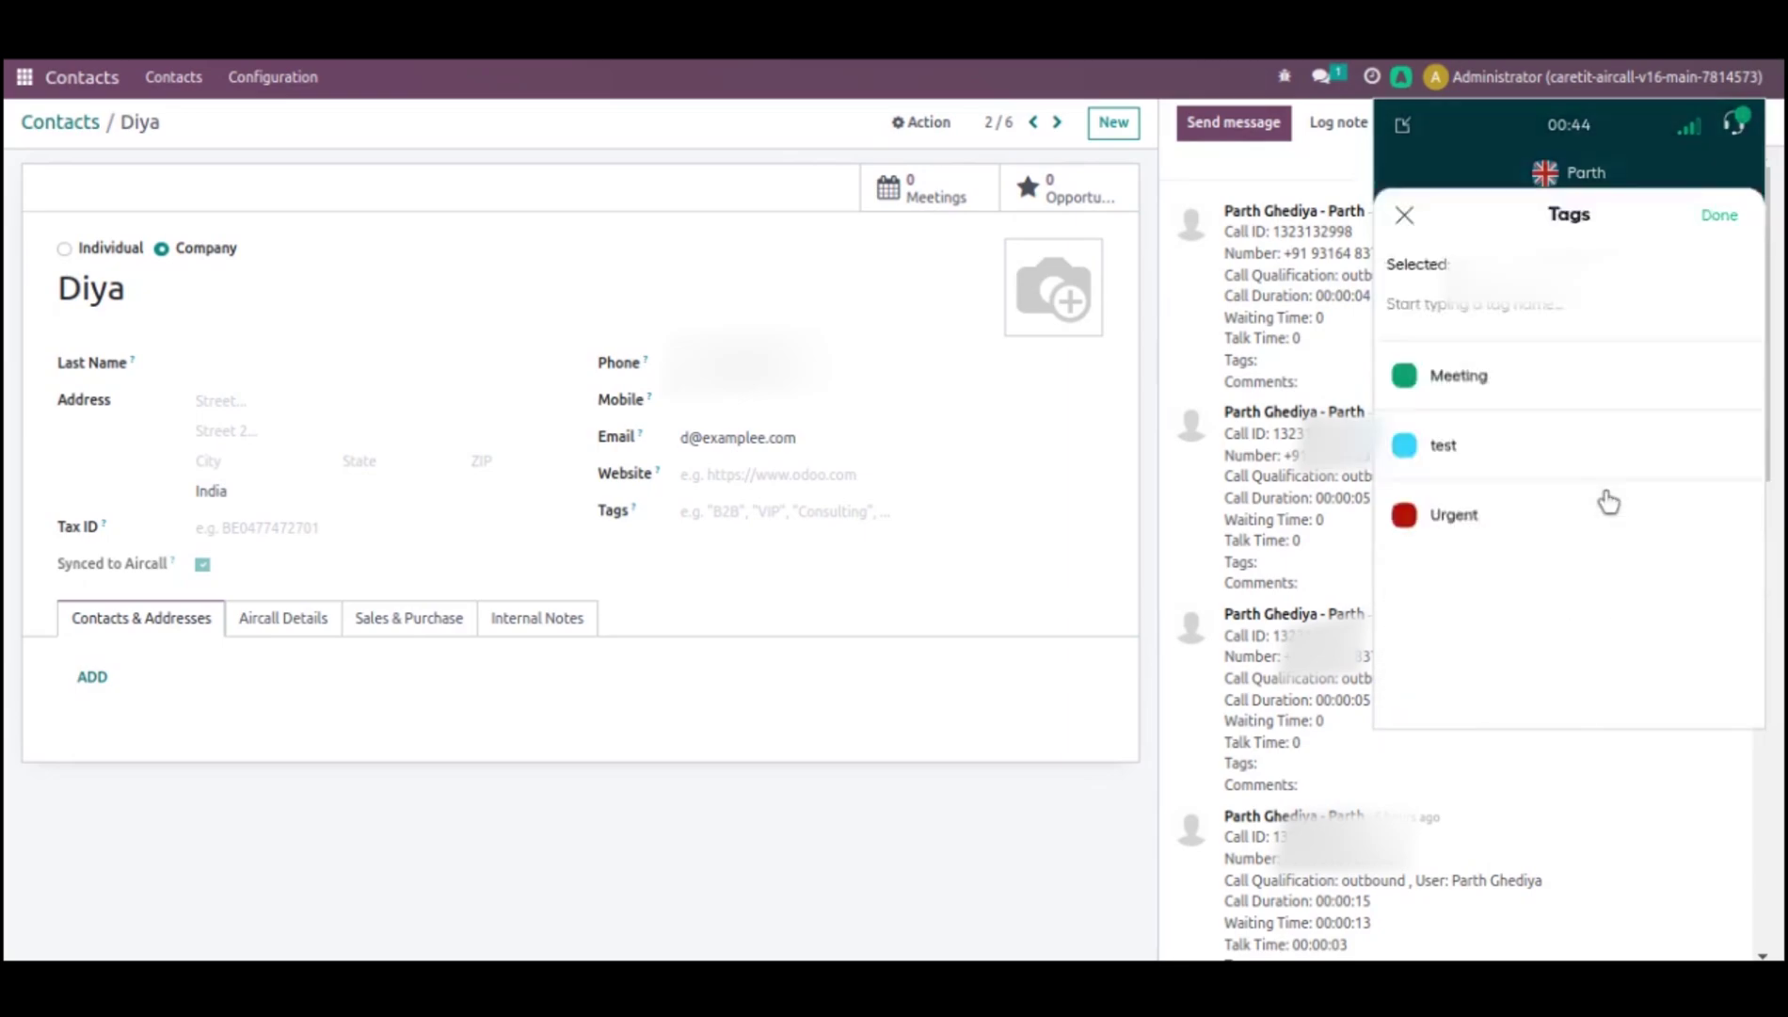
{"action": "left_click", "coordinate": [1512, 298]}
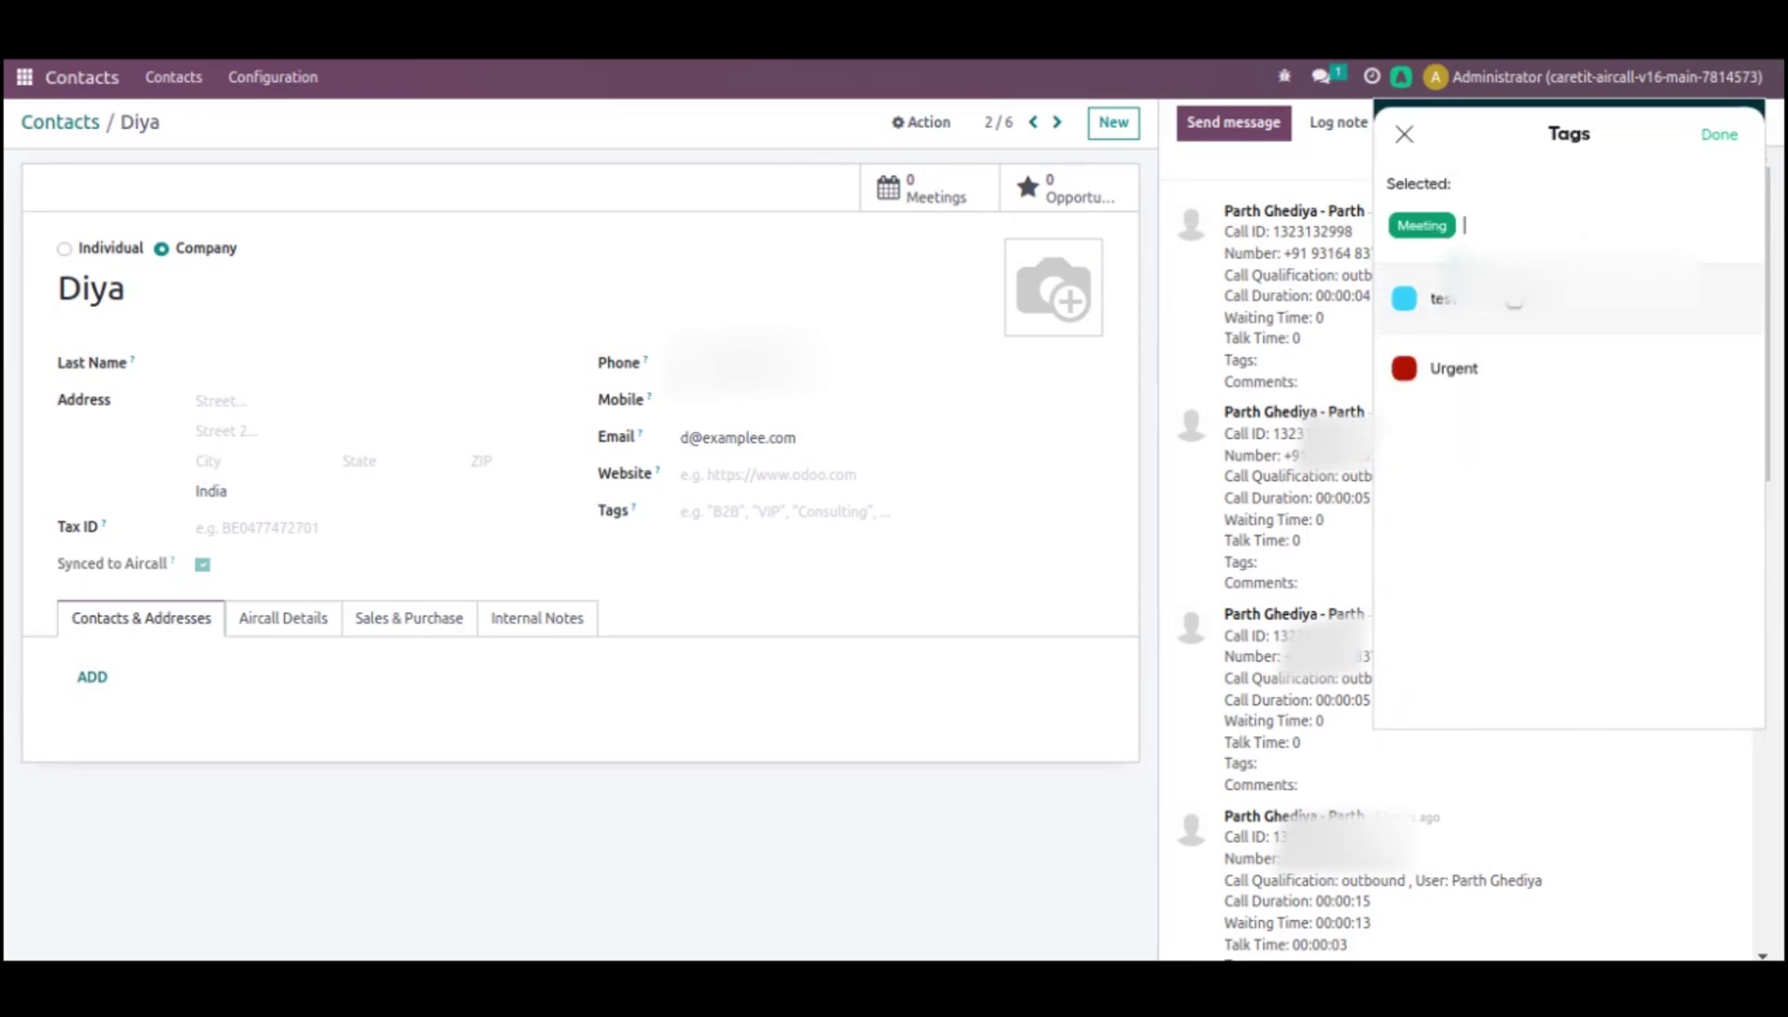
{"action": "left_click", "coordinate": [1479, 372]}
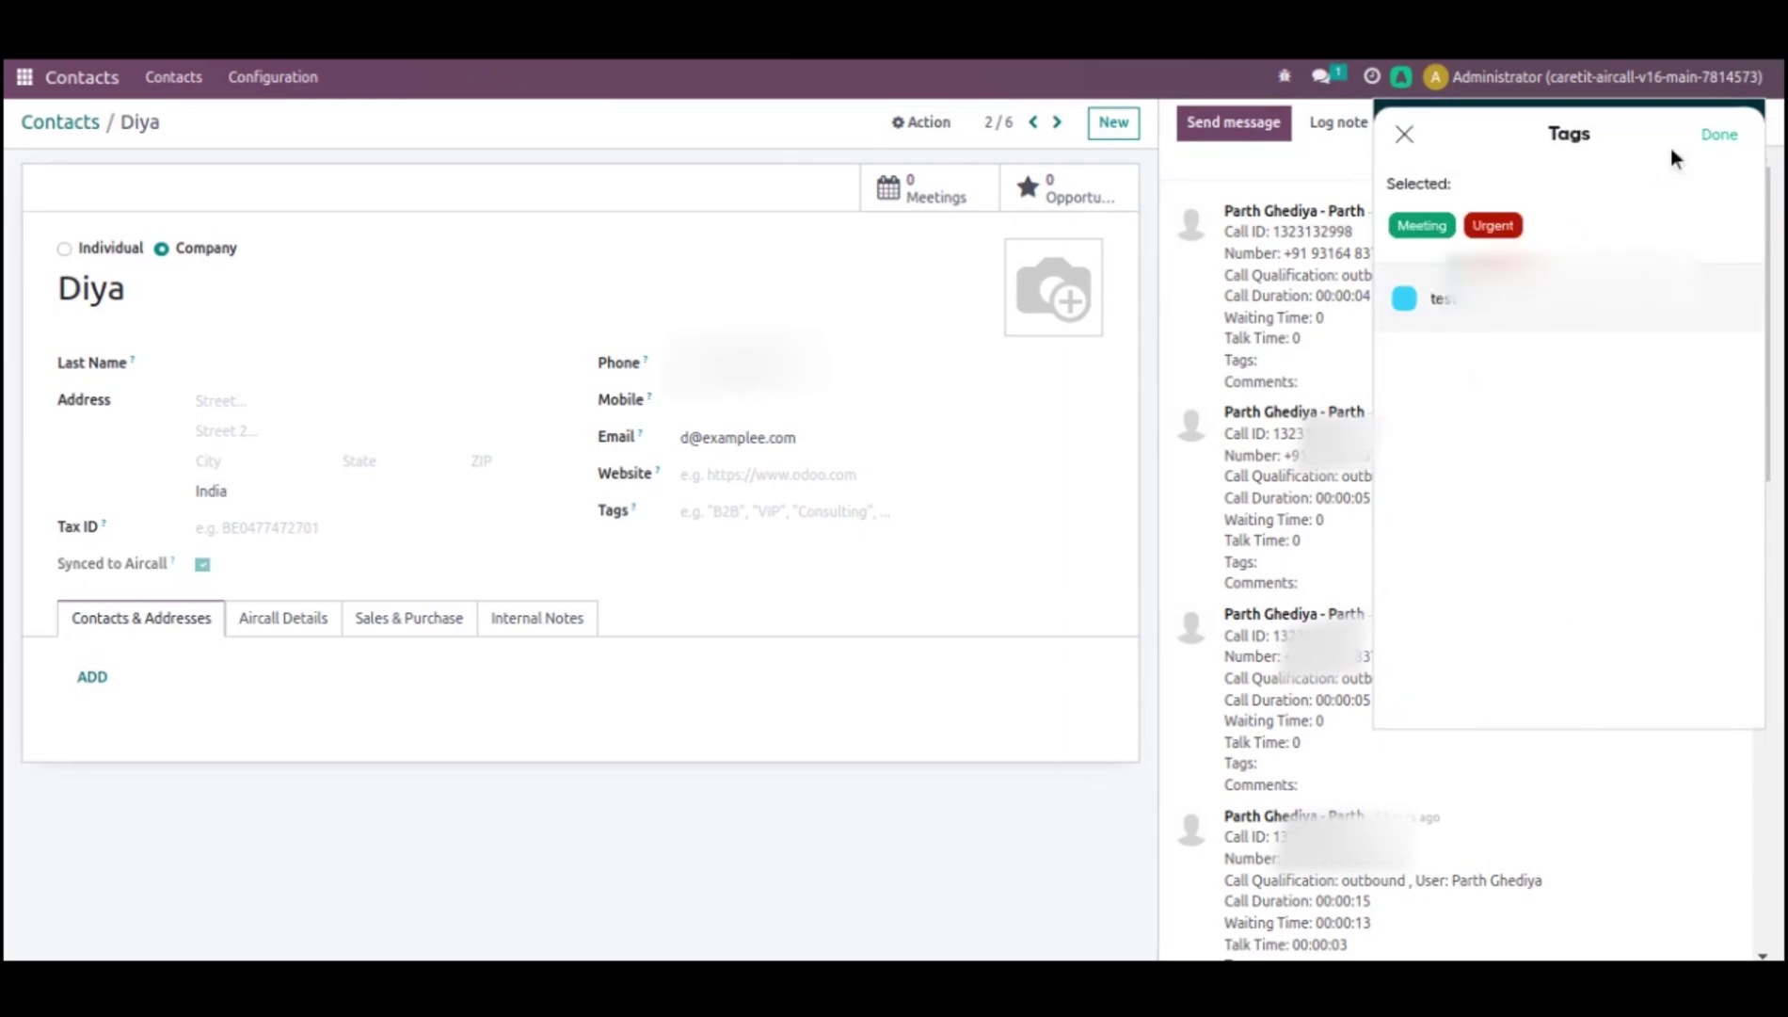
{"action": "left_click", "coordinate": [1709, 133]}
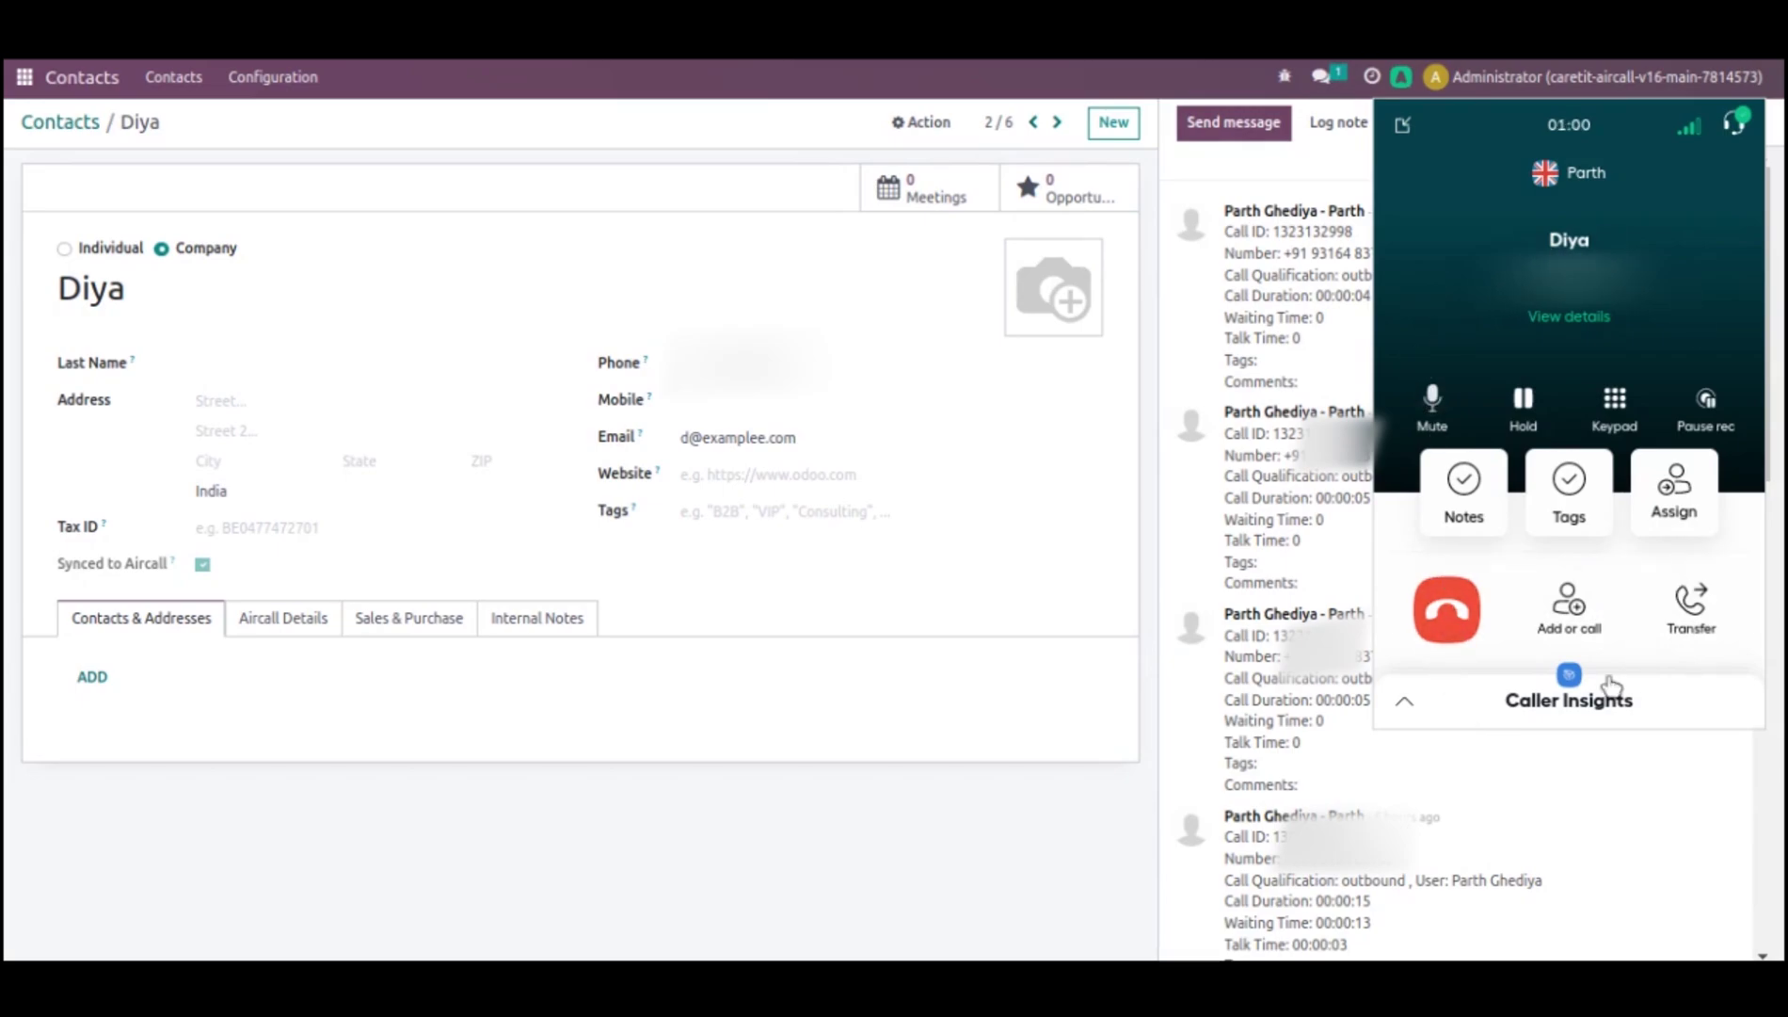
- Hang up the call and list the contact's three logged Aircall calls, closing the dialer
{"action": "left_click", "coordinate": [1446, 623]}
{"action": "left_click", "coordinate": [1455, 560]}
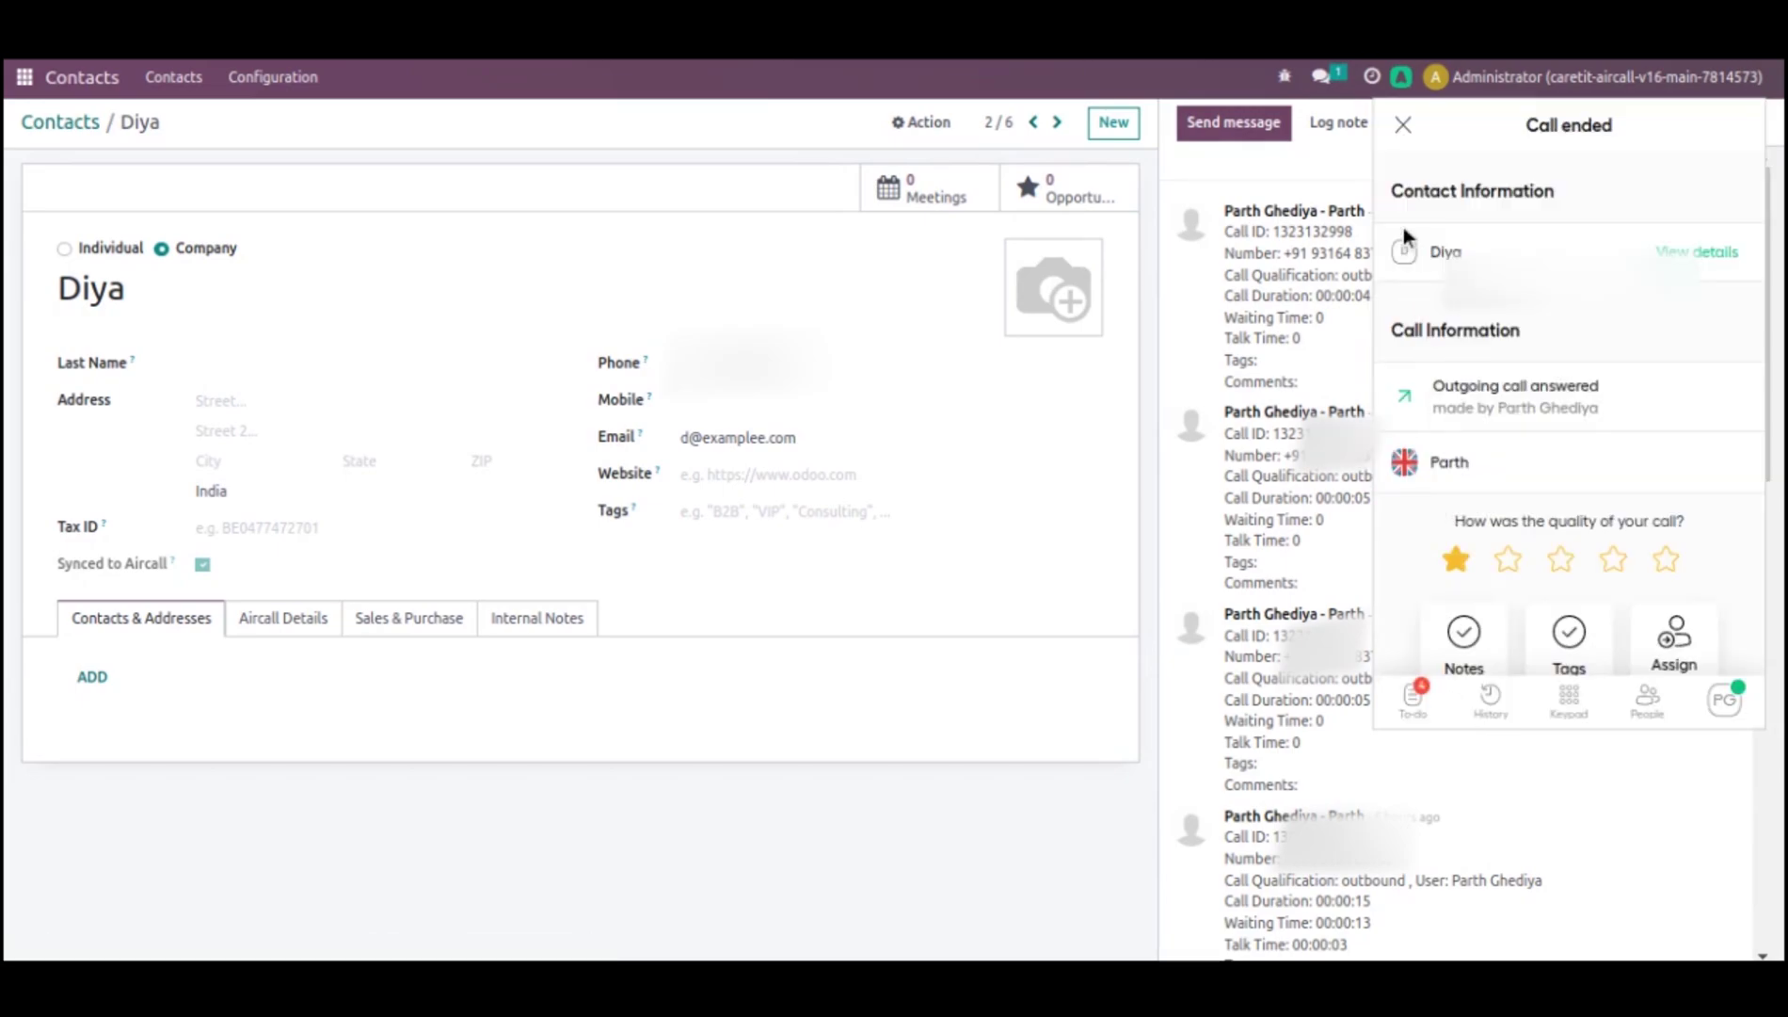
{"action": "left_click", "coordinate": [1403, 128]}
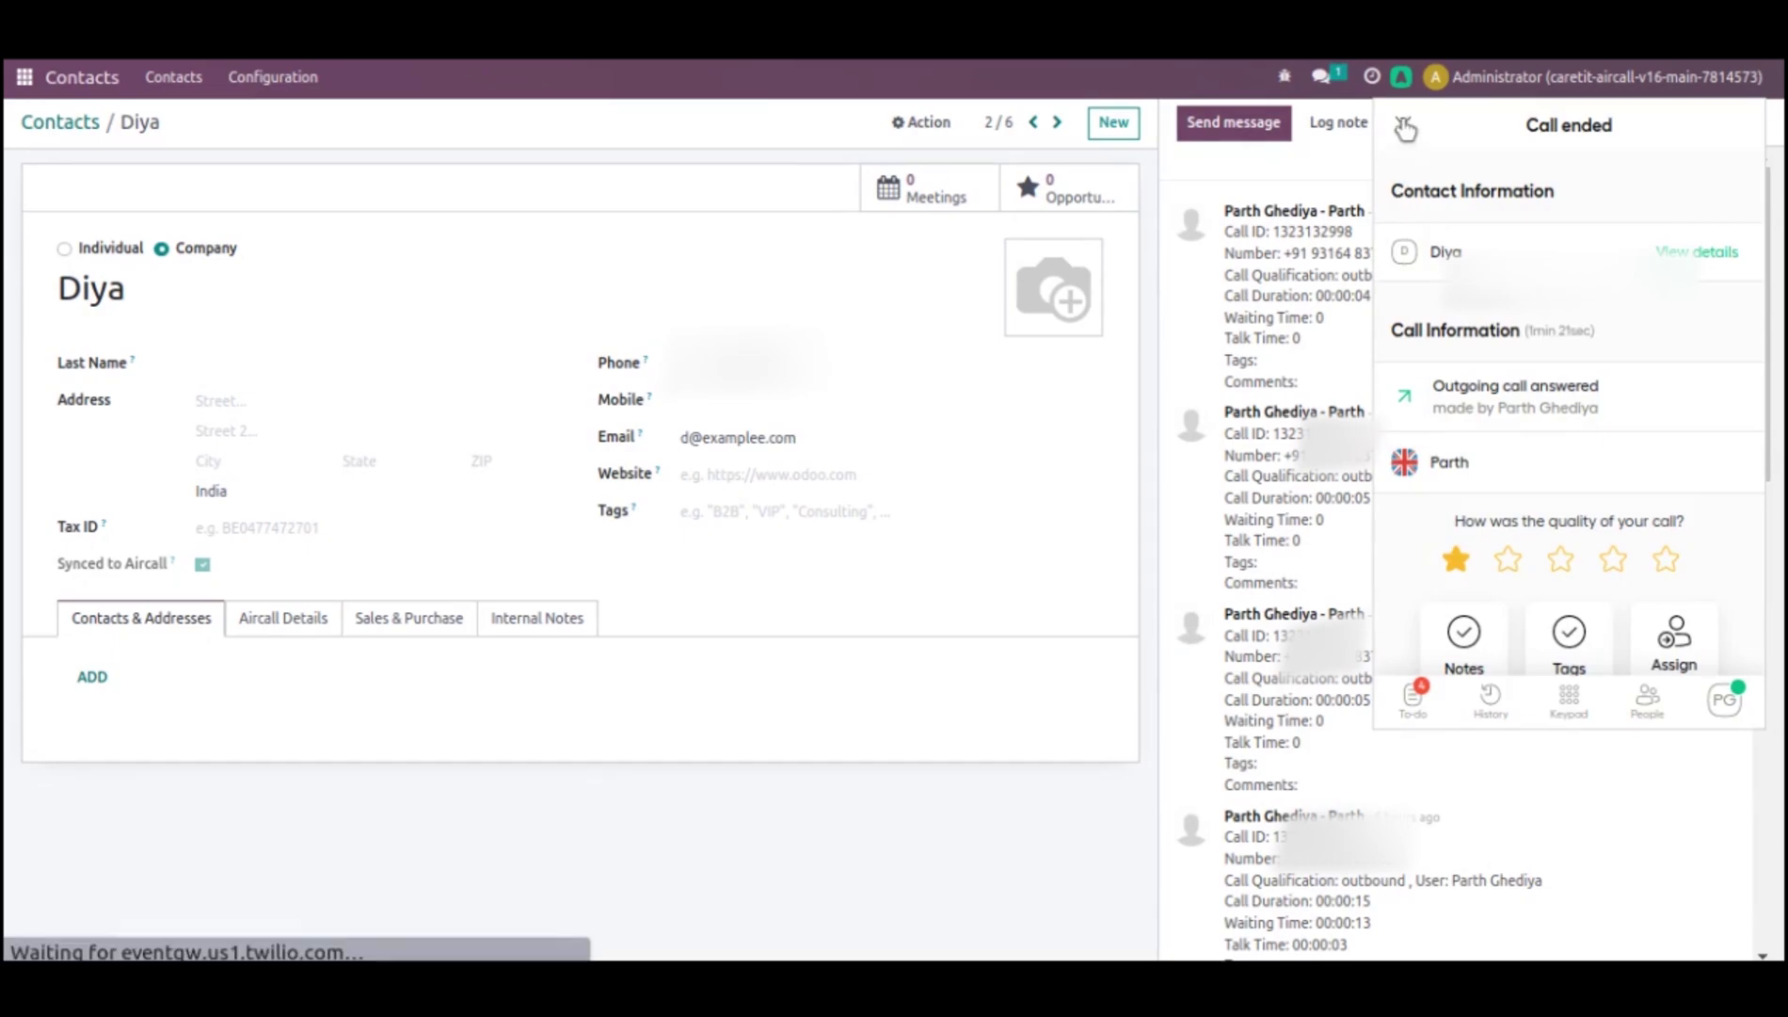
{"action": "left_click", "coordinate": [253, 624]}
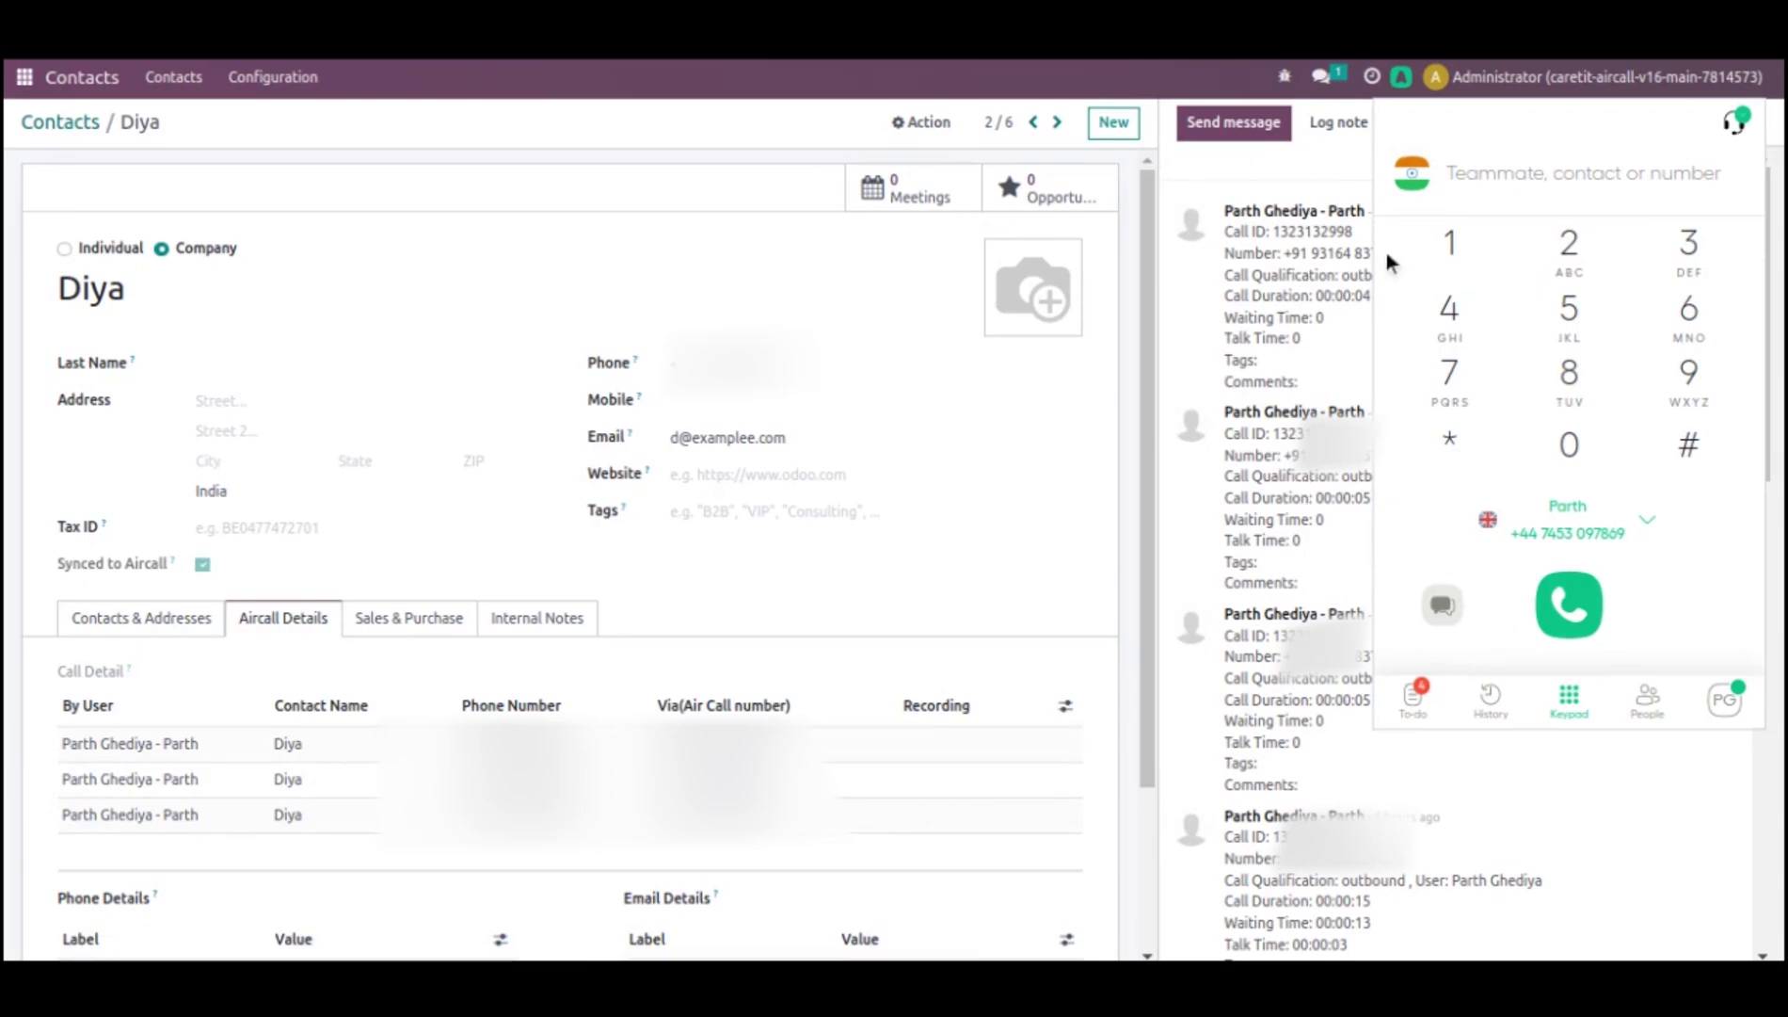
{"action": "left_click", "coordinate": [1409, 78]}
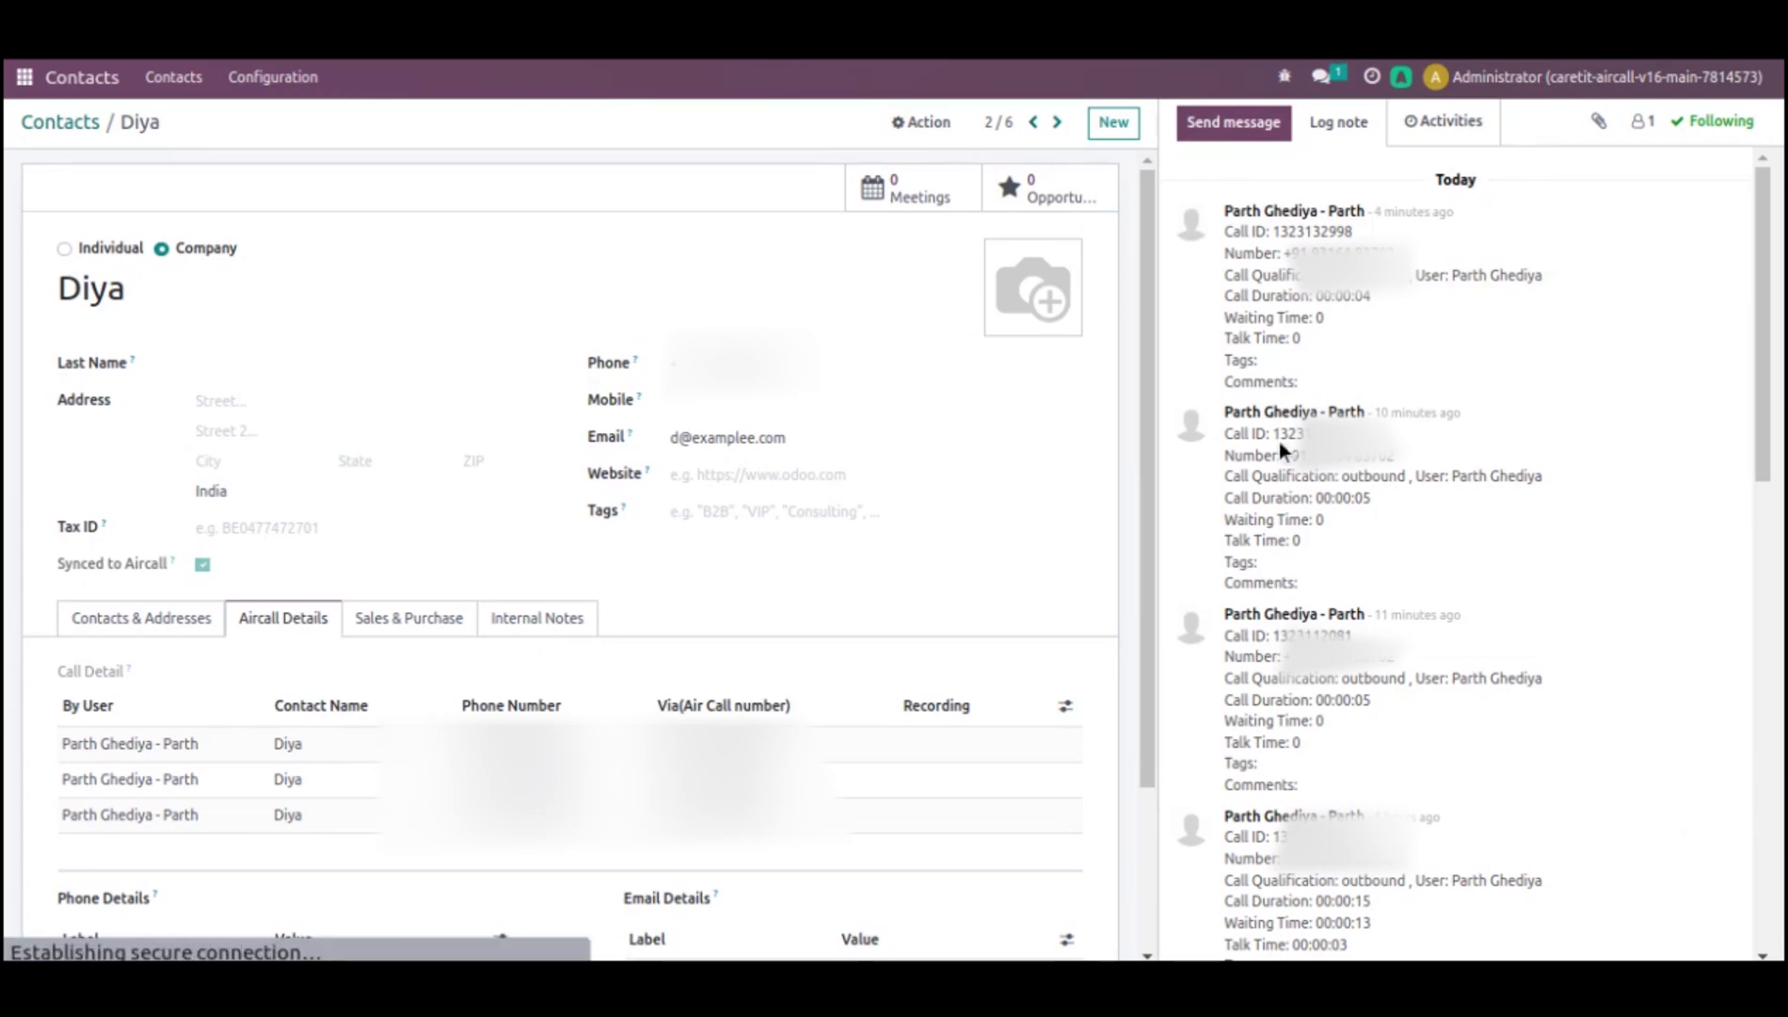
- Reload the contact and highlight the newest call: 00:01:21, tag Meeting, note 'This is very Important task'
{"action": "key", "text": "F5"}
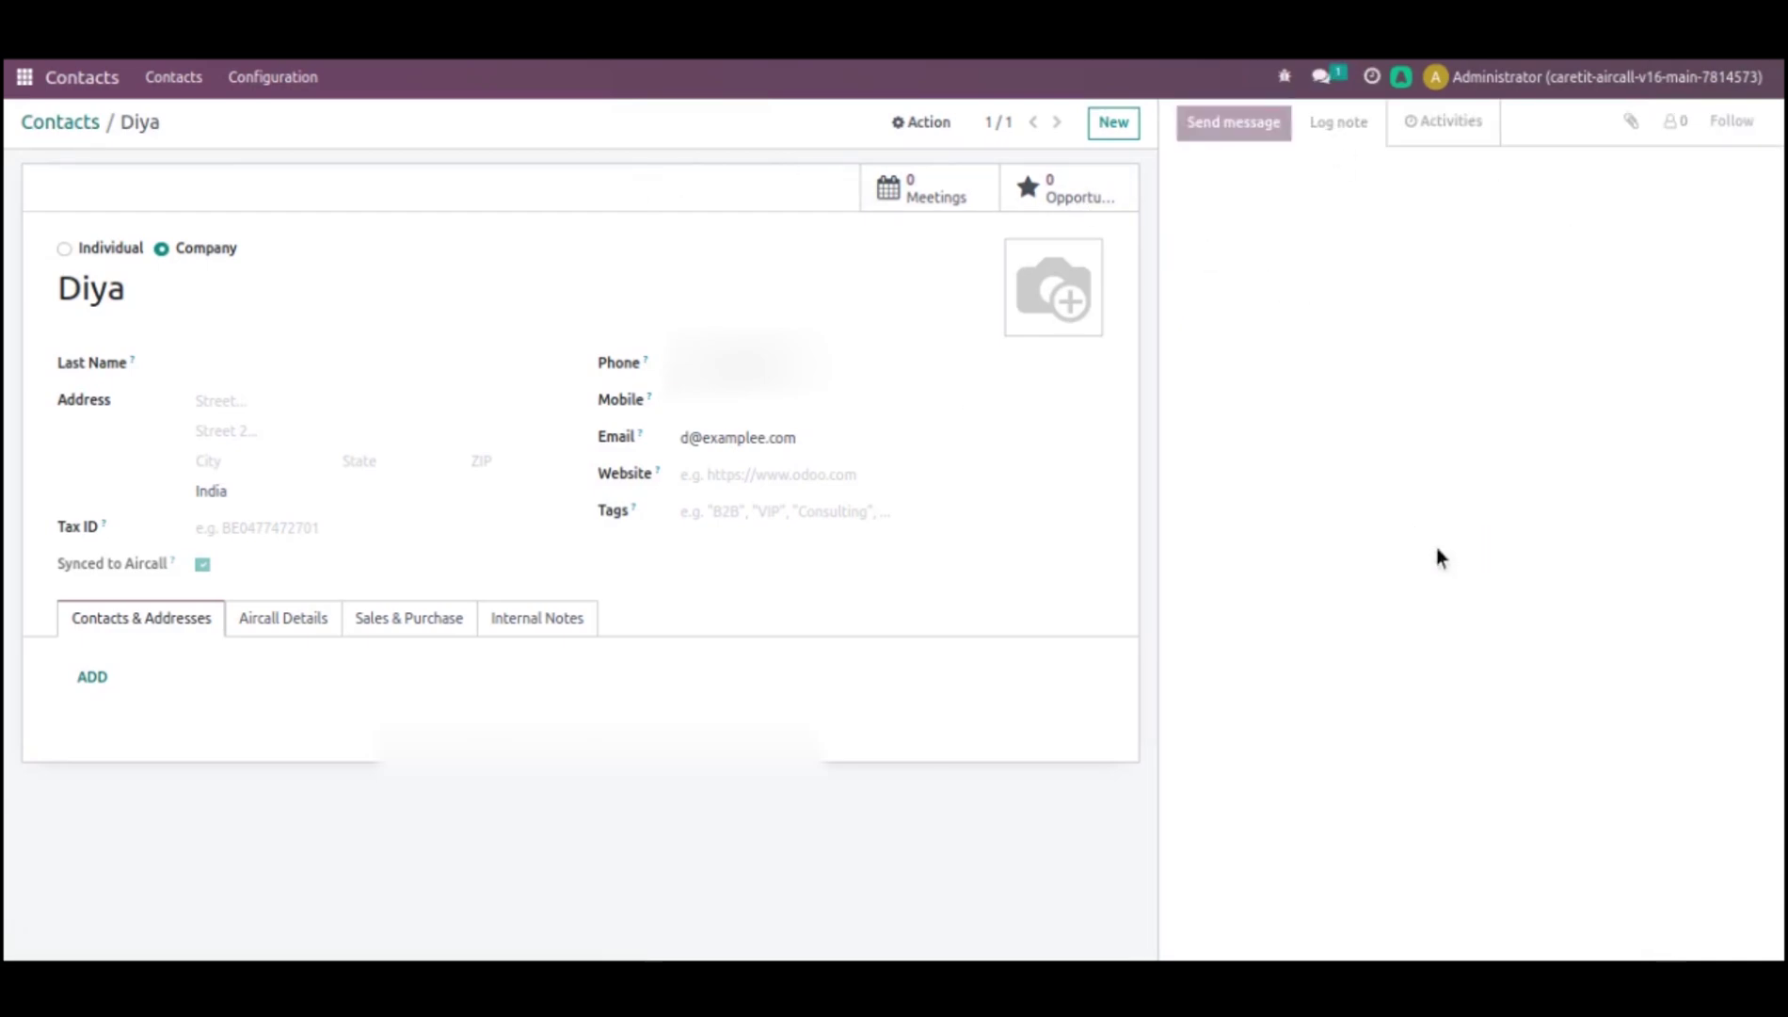
{"action": "left_click_drag", "start_coordinate": [1373, 208], "coordinate": [1403, 211]}
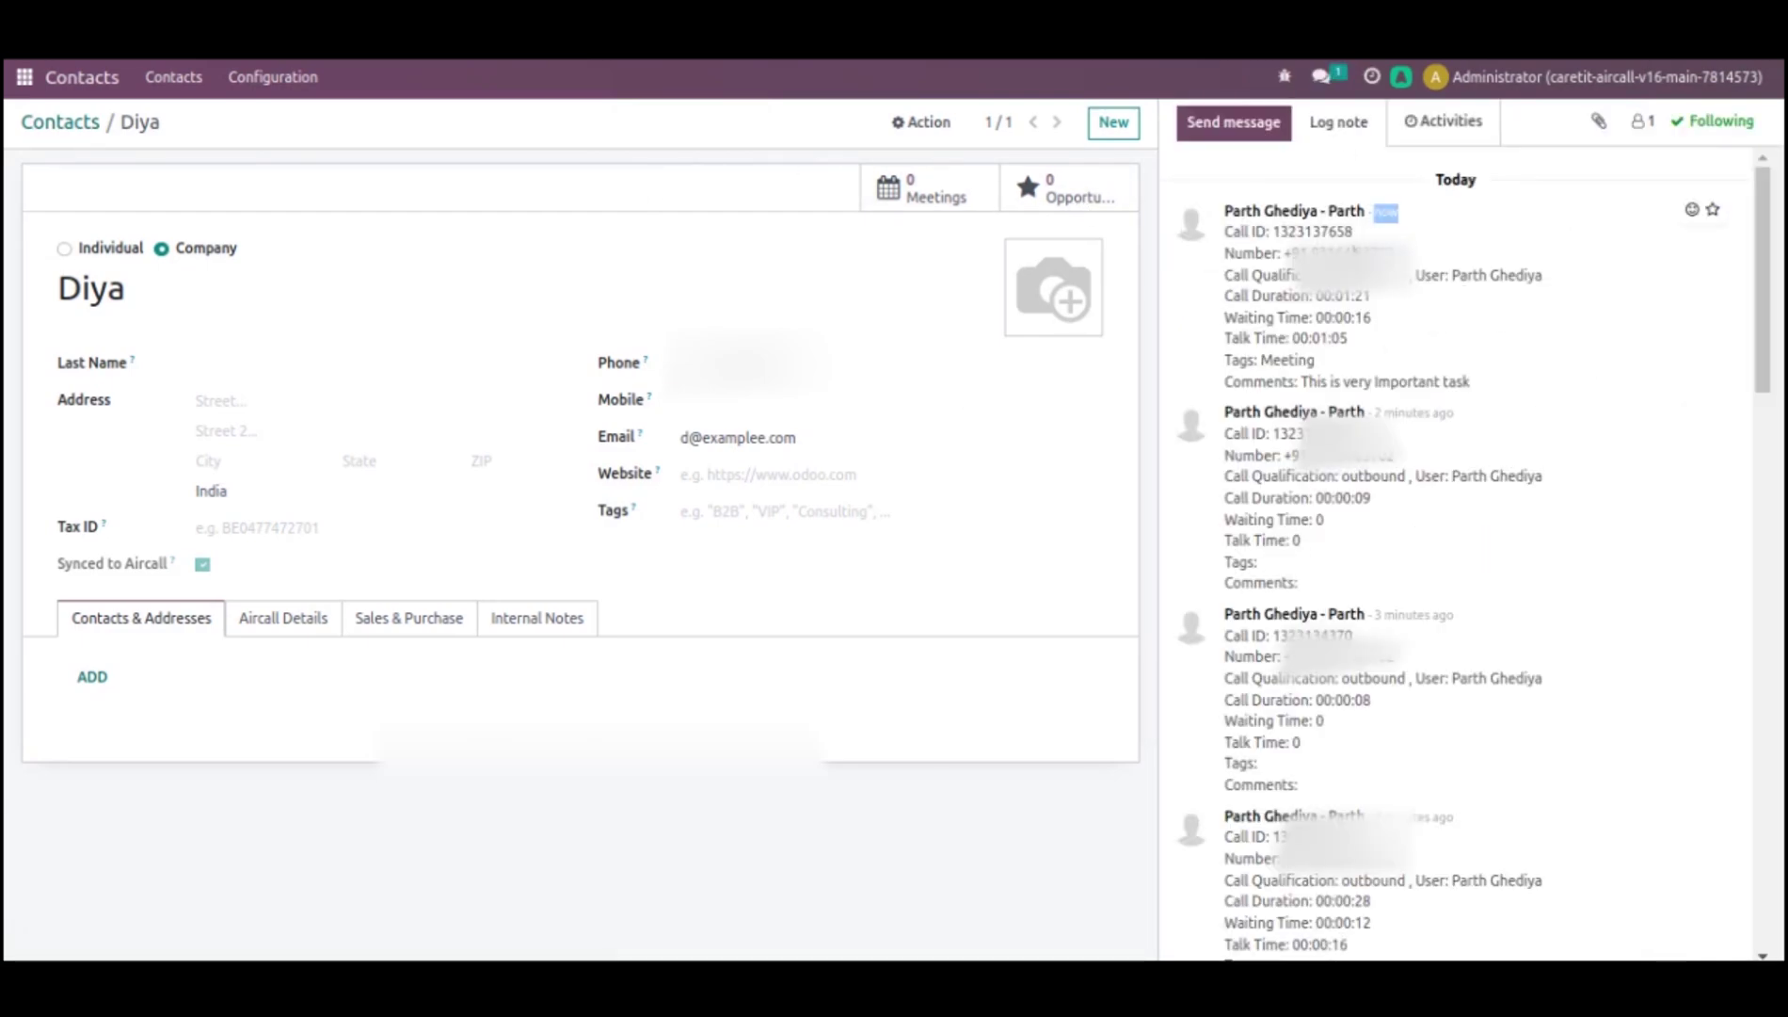
{"action": "left_click_drag", "start_coordinate": [1224, 209], "coordinate": [1307, 295]}
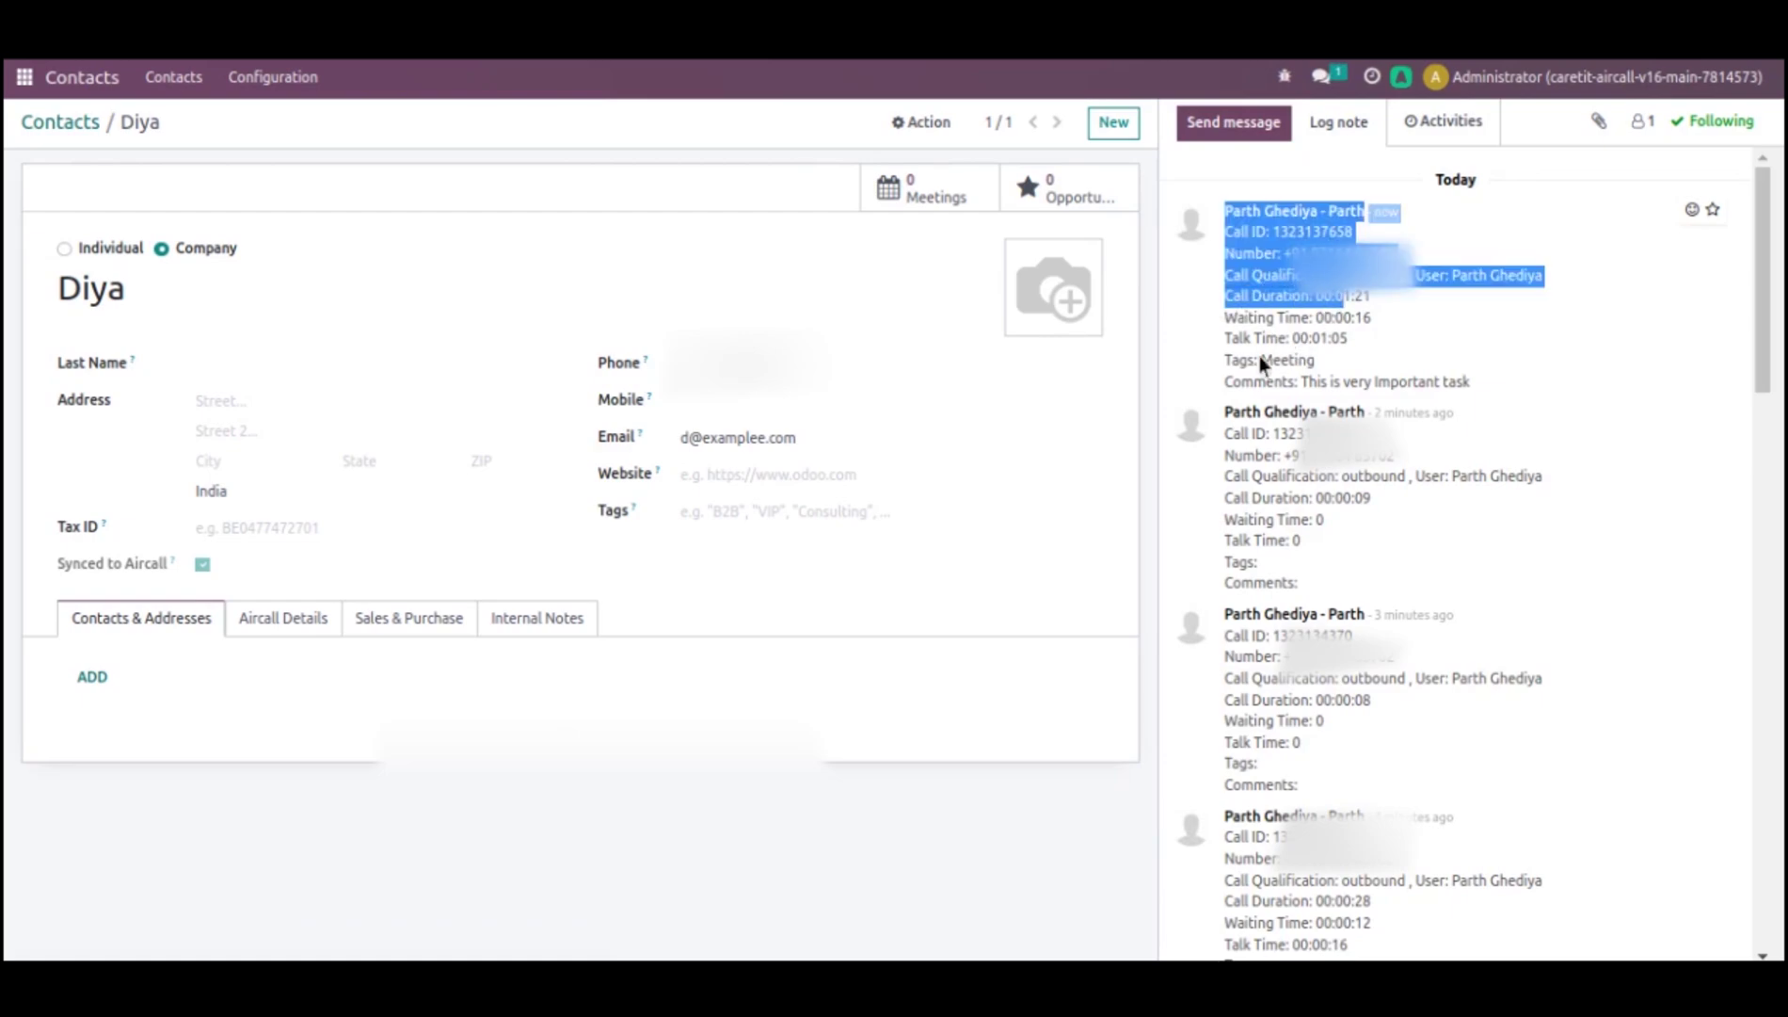
{"action": "left_click_drag", "start_coordinate": [1260, 359], "coordinate": [1348, 339]}
{"action": "left_click", "coordinate": [1309, 373]}
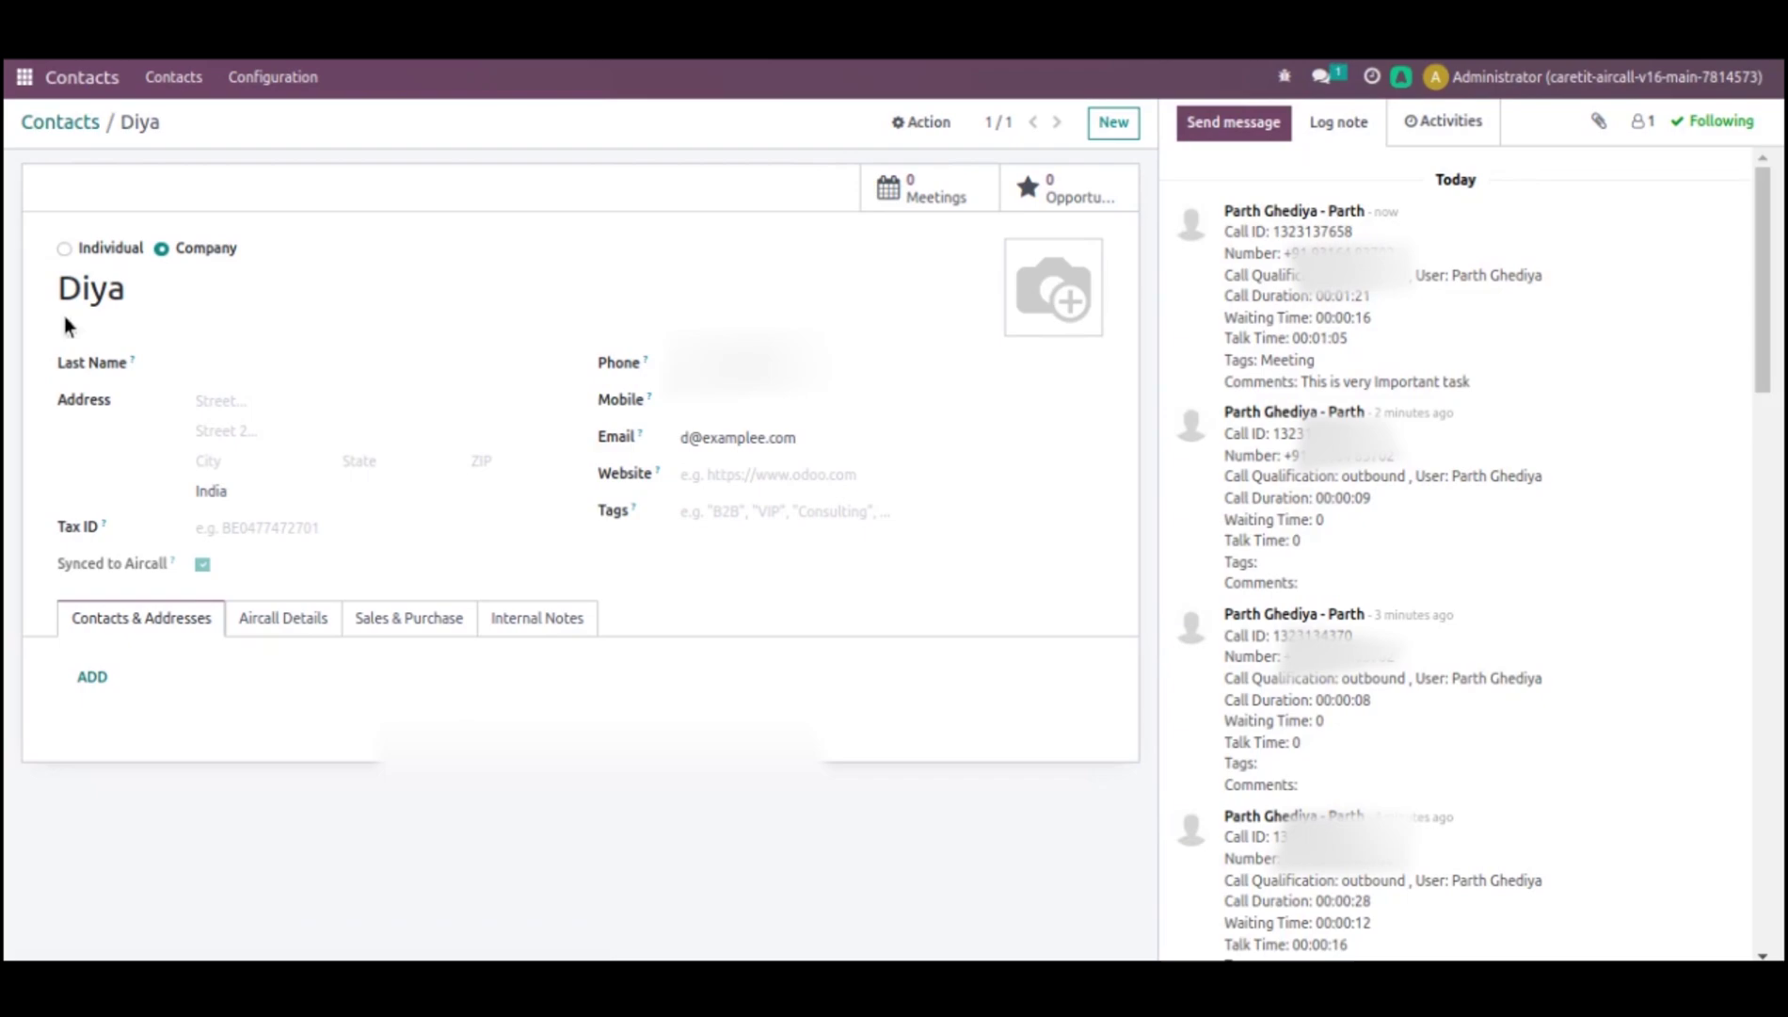
- Open the fifth AirCall details record, a 00:00:28 outbound call with a recording link
{"action": "left_click", "coordinate": [23, 84]}
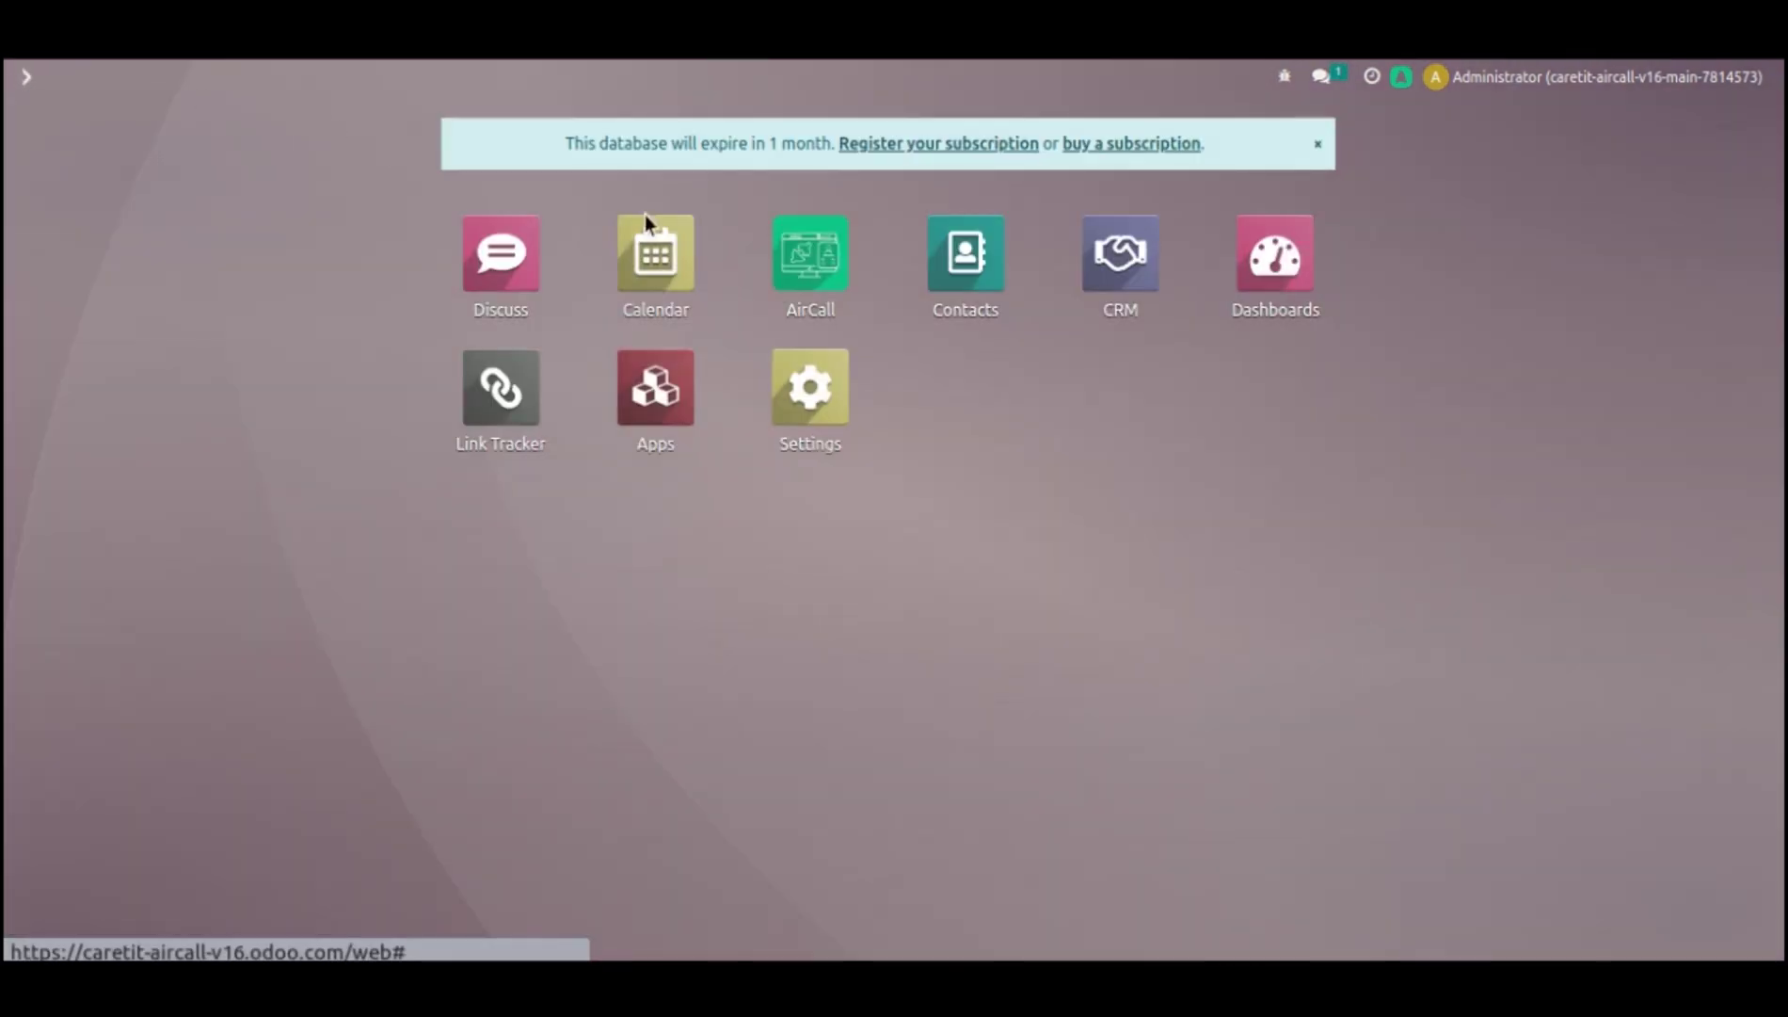
{"action": "left_click", "coordinate": [793, 247]}
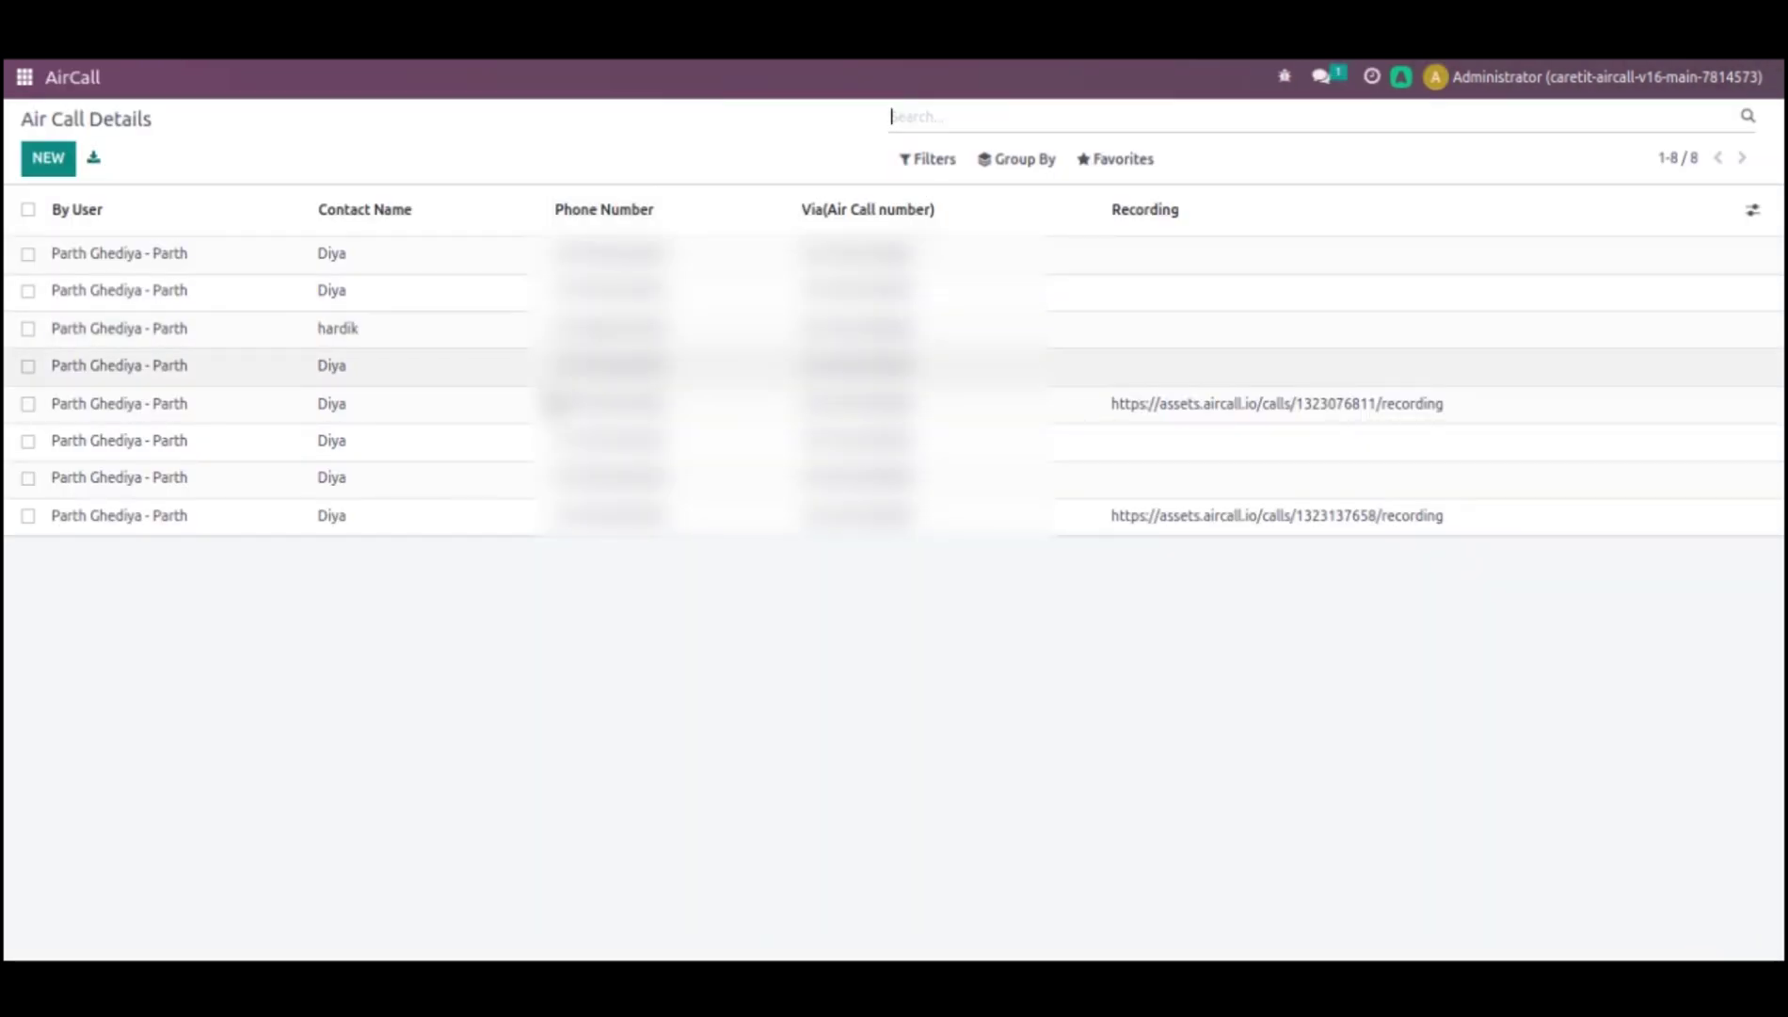
{"action": "left_click", "coordinate": [528, 417]}
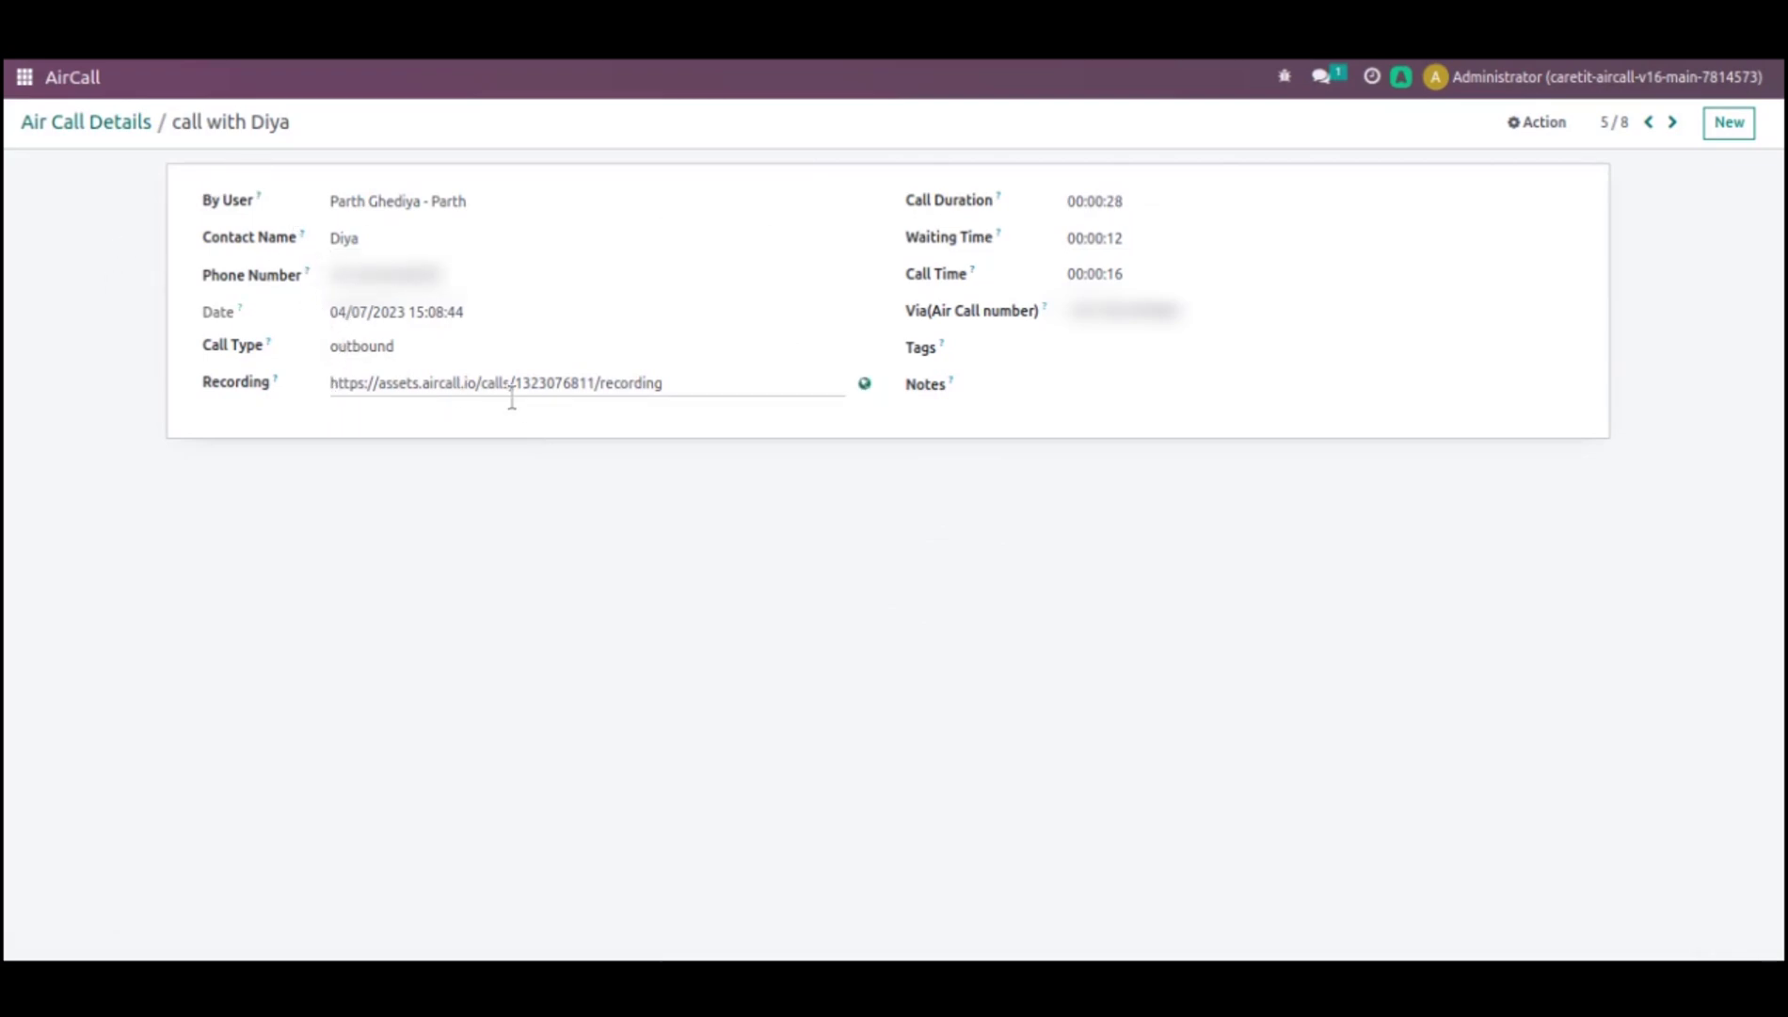
- Select the call's entire Aircall recording URL
{"action": "triple_click", "coordinate": [663, 391]}
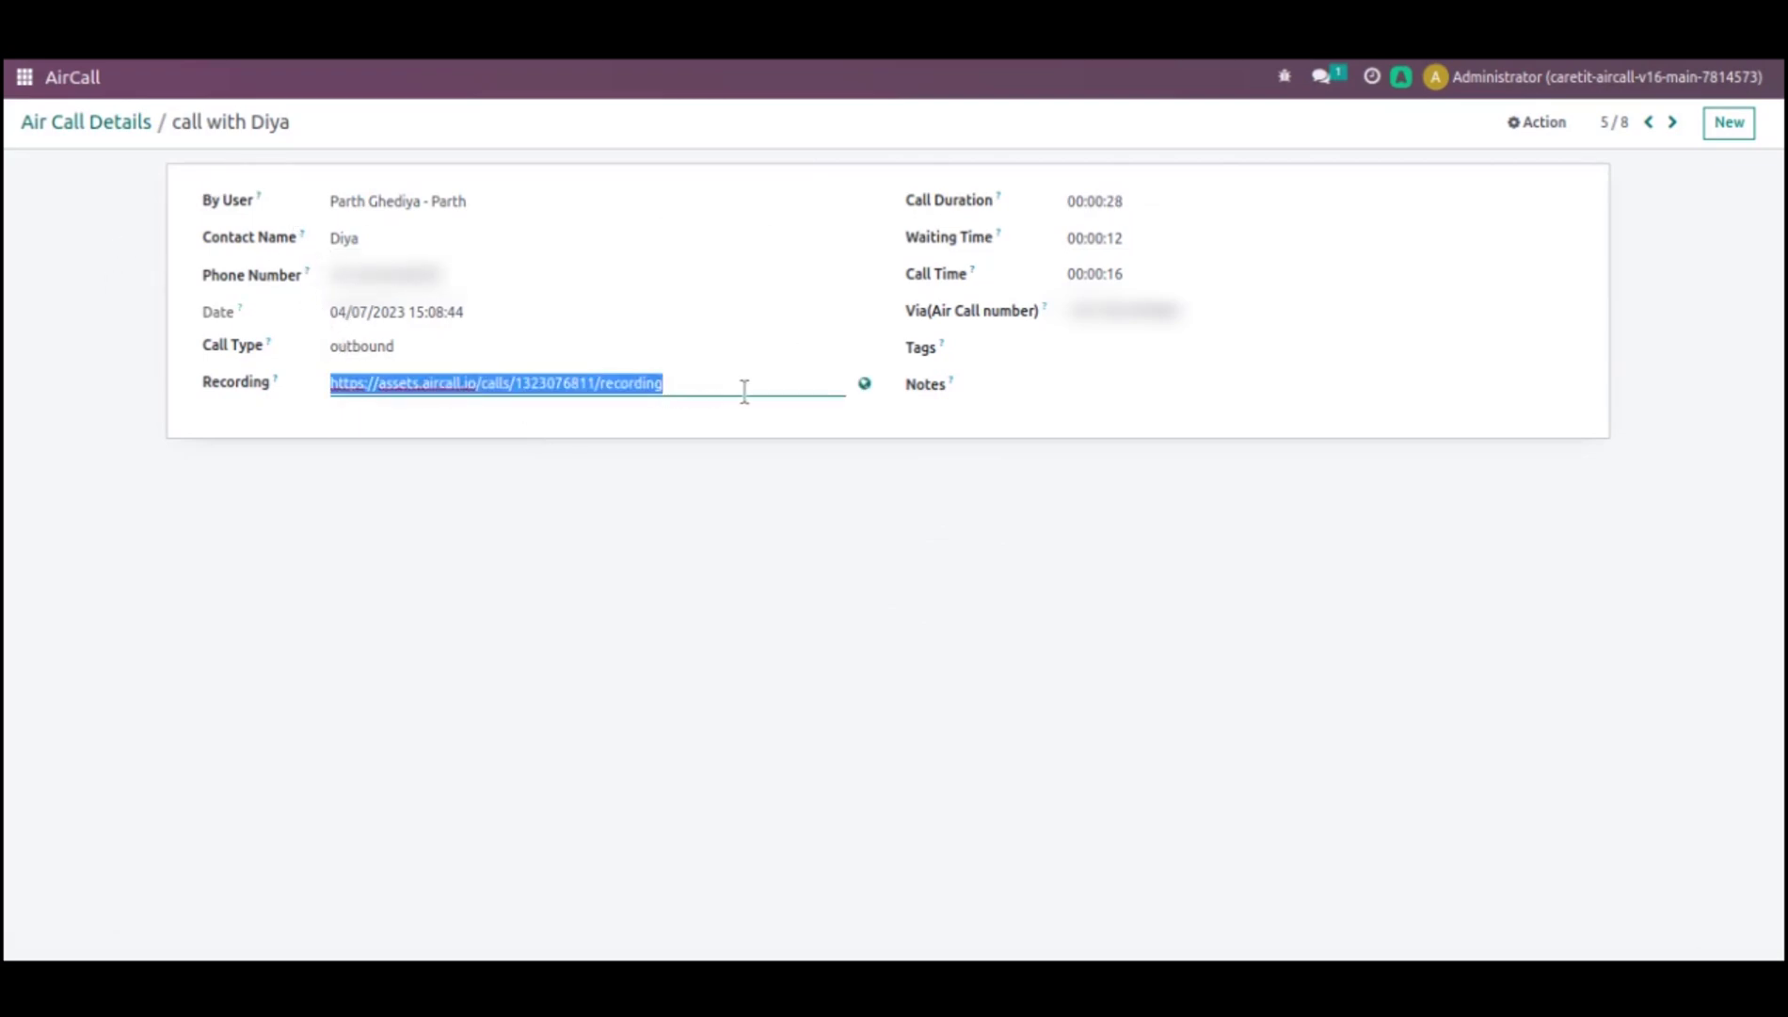